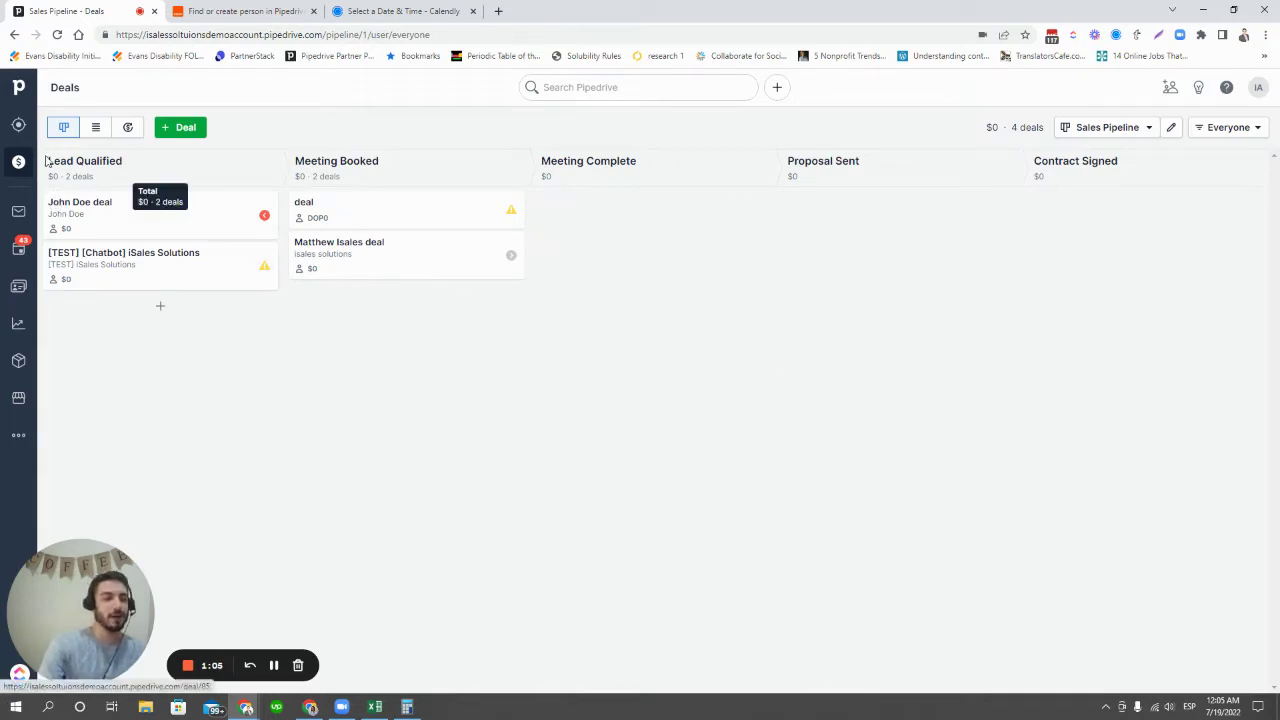
- Go to the LeadBooster Chatbot page with the existing 'Get more leads' playbook
{"action": "left_click", "coordinate": [18, 125]}
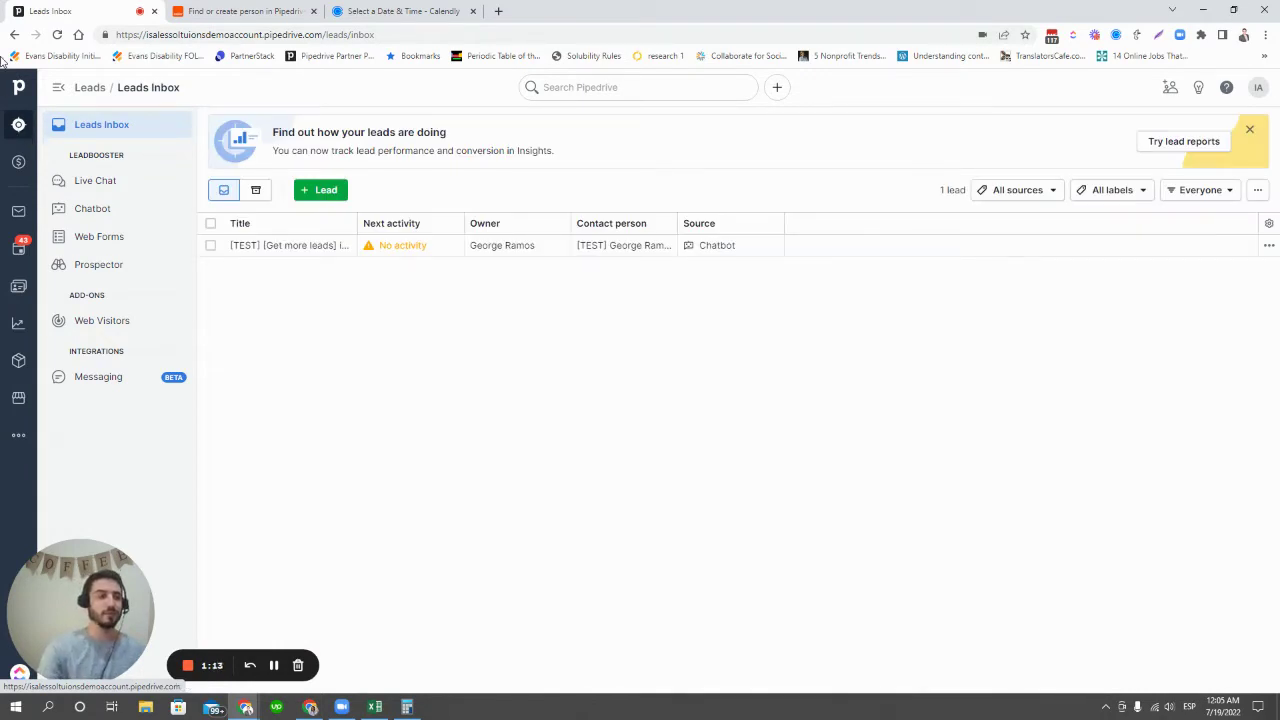
{"action": "left_click", "coordinate": [145, 214]}
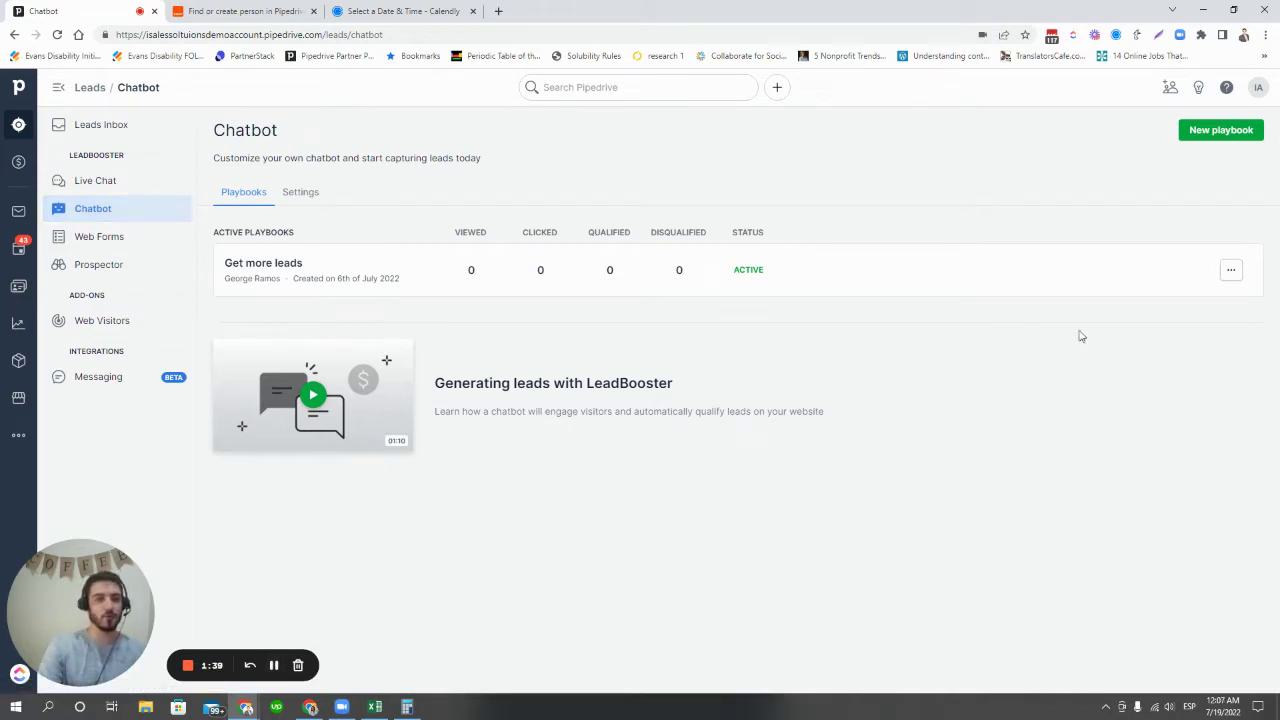
- Start a new chatbot playbook and give it the red-and-orange theme
{"action": "left_click", "coordinate": [1218, 140]}
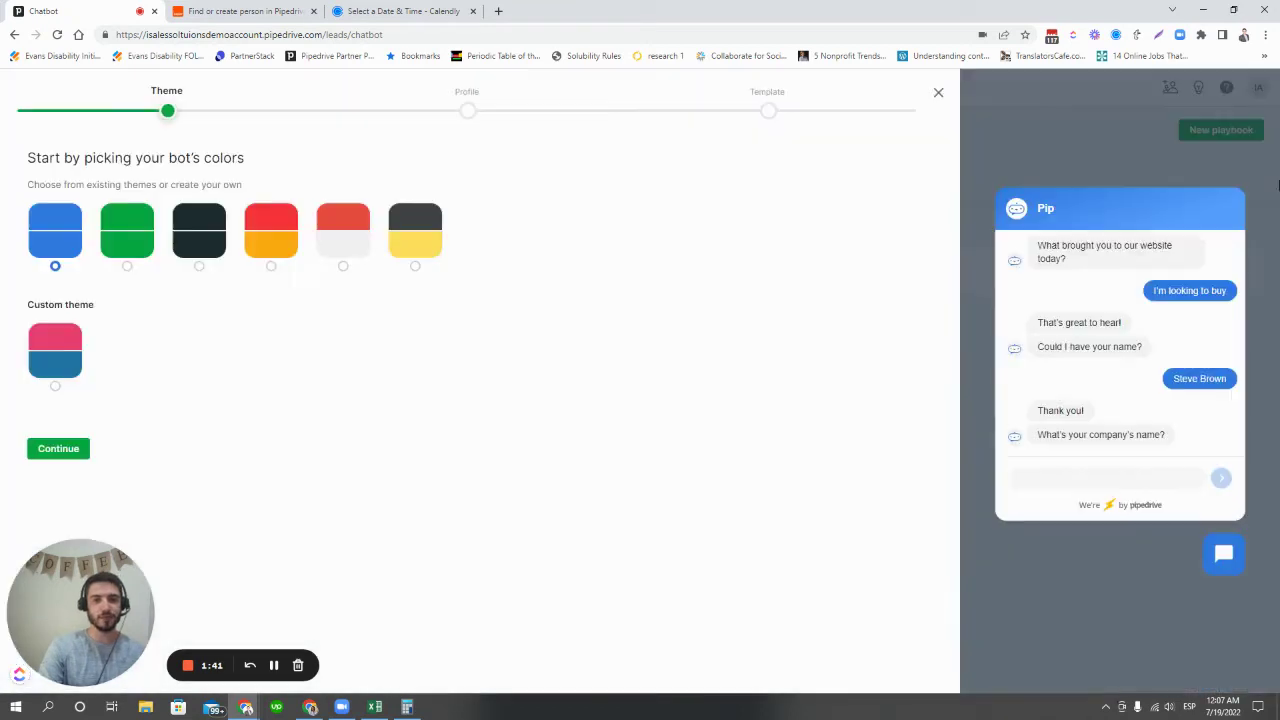
{"action": "left_click", "coordinate": [132, 246]}
{"action": "left_click", "coordinate": [205, 244]}
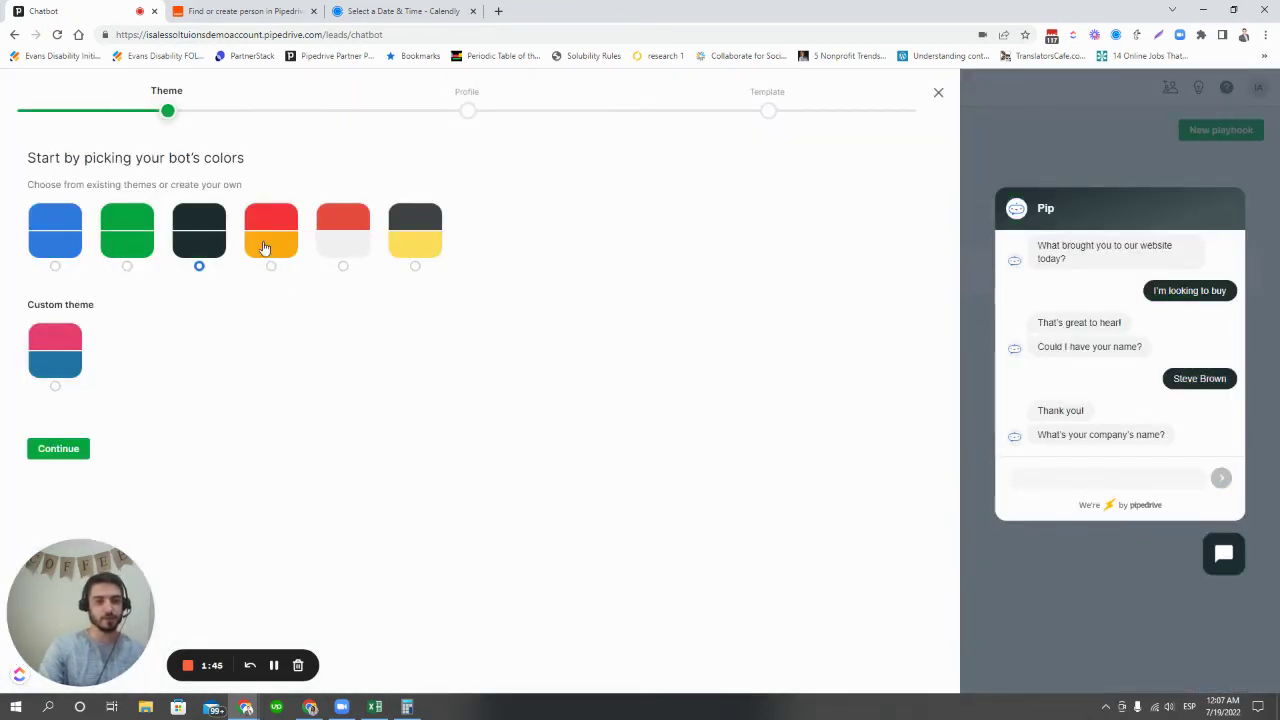
{"action": "left_click", "coordinate": [265, 248]}
{"action": "left_click", "coordinate": [57, 452]}
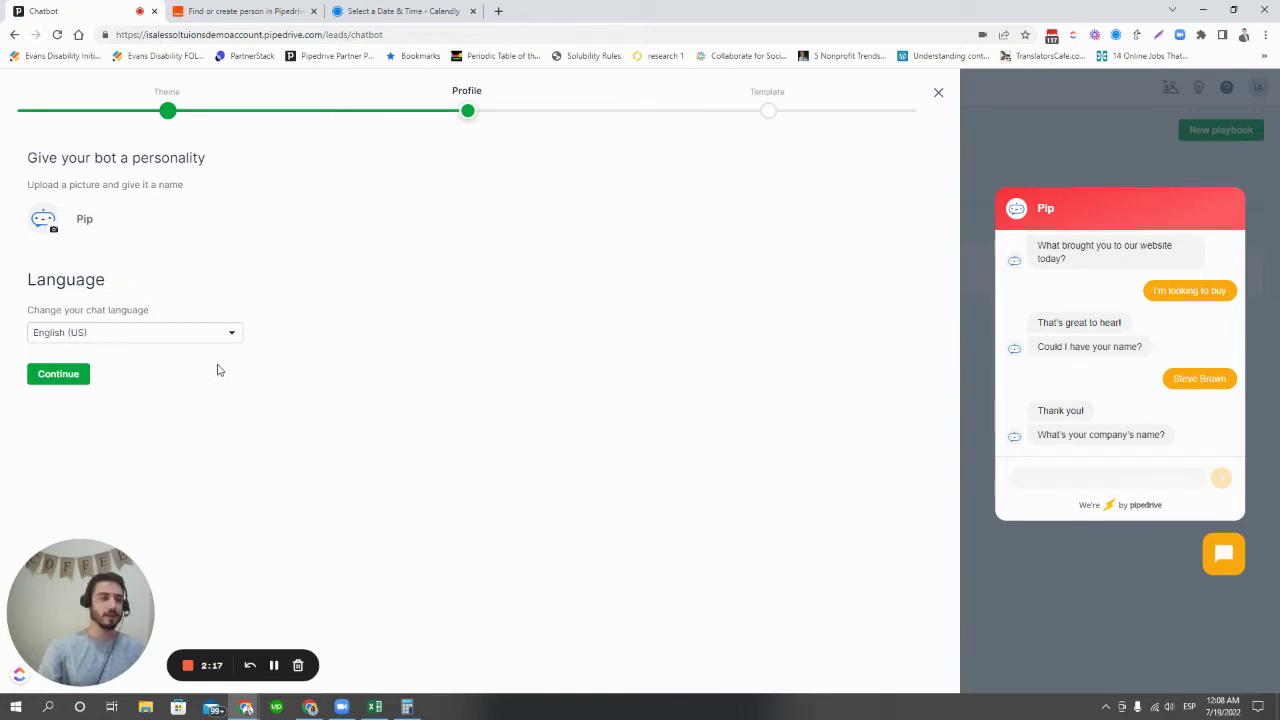
- Keep English (US) as chat language and create the playbook from the Get more leads template
{"action": "left_click", "coordinate": [223, 333]}
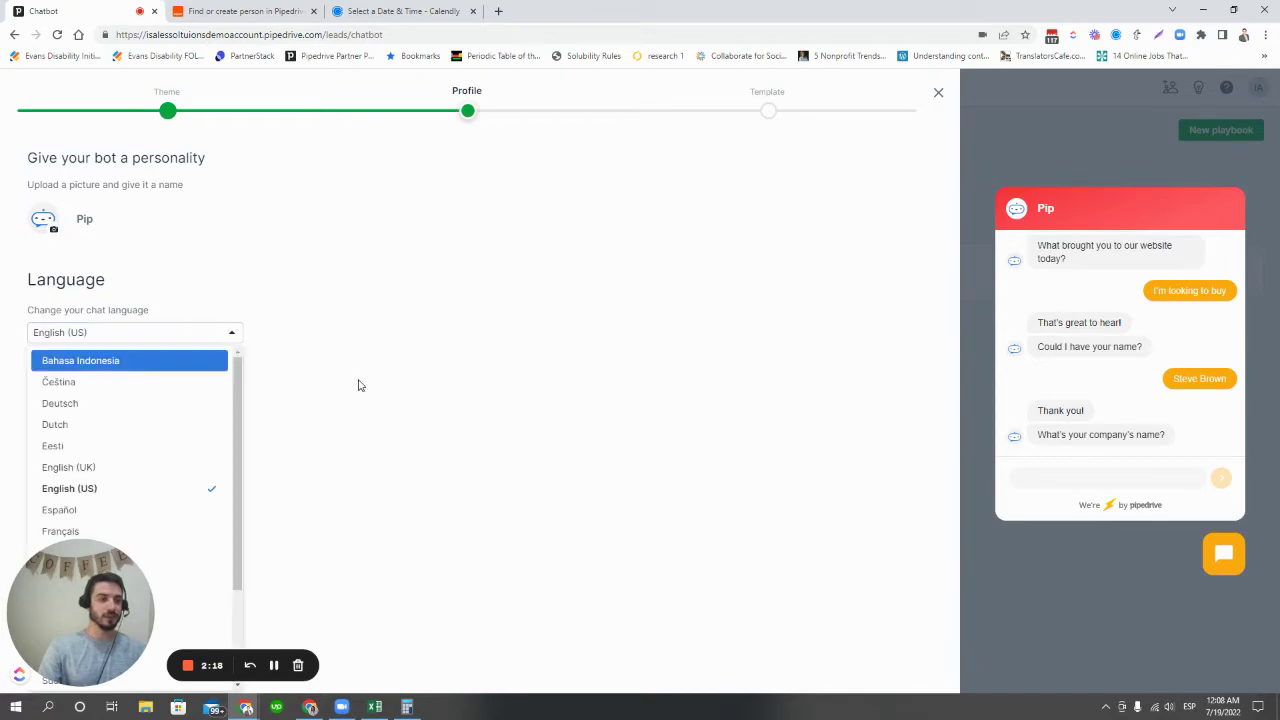
{"action": "left_click", "coordinate": [468, 270]}
{"action": "left_click", "coordinate": [66, 380]}
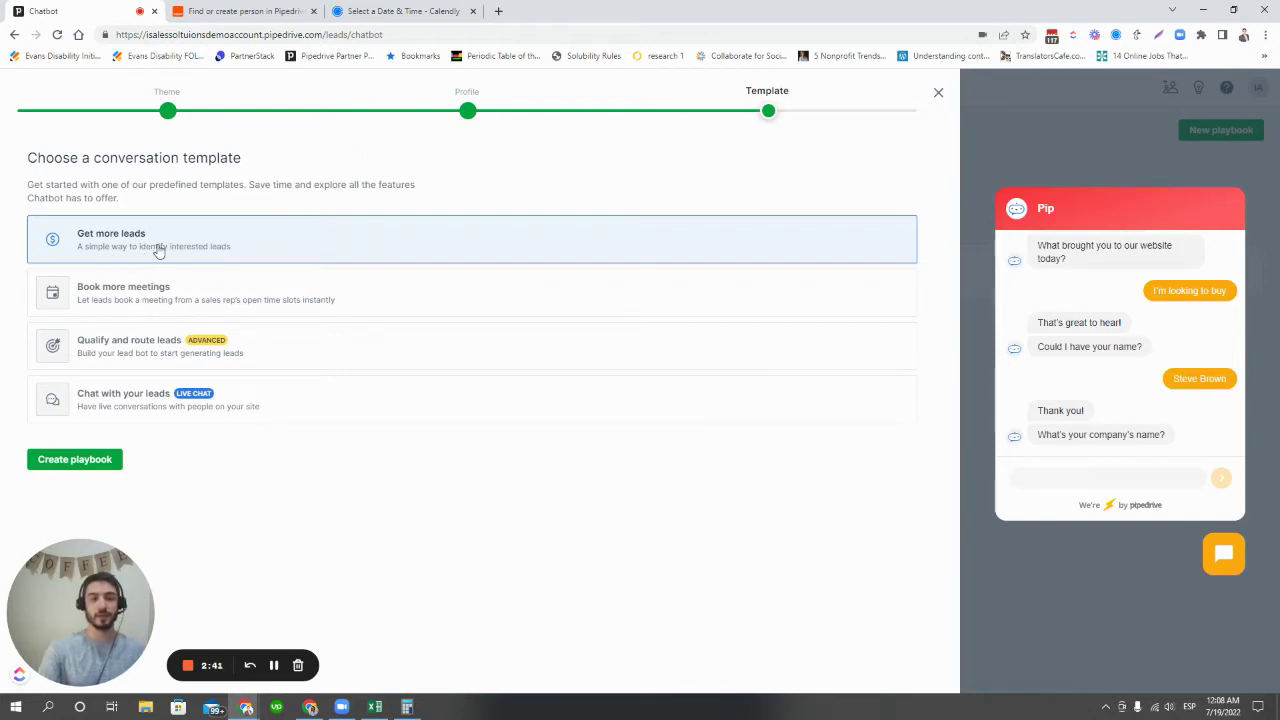
{"action": "left_click", "coordinate": [88, 466]}
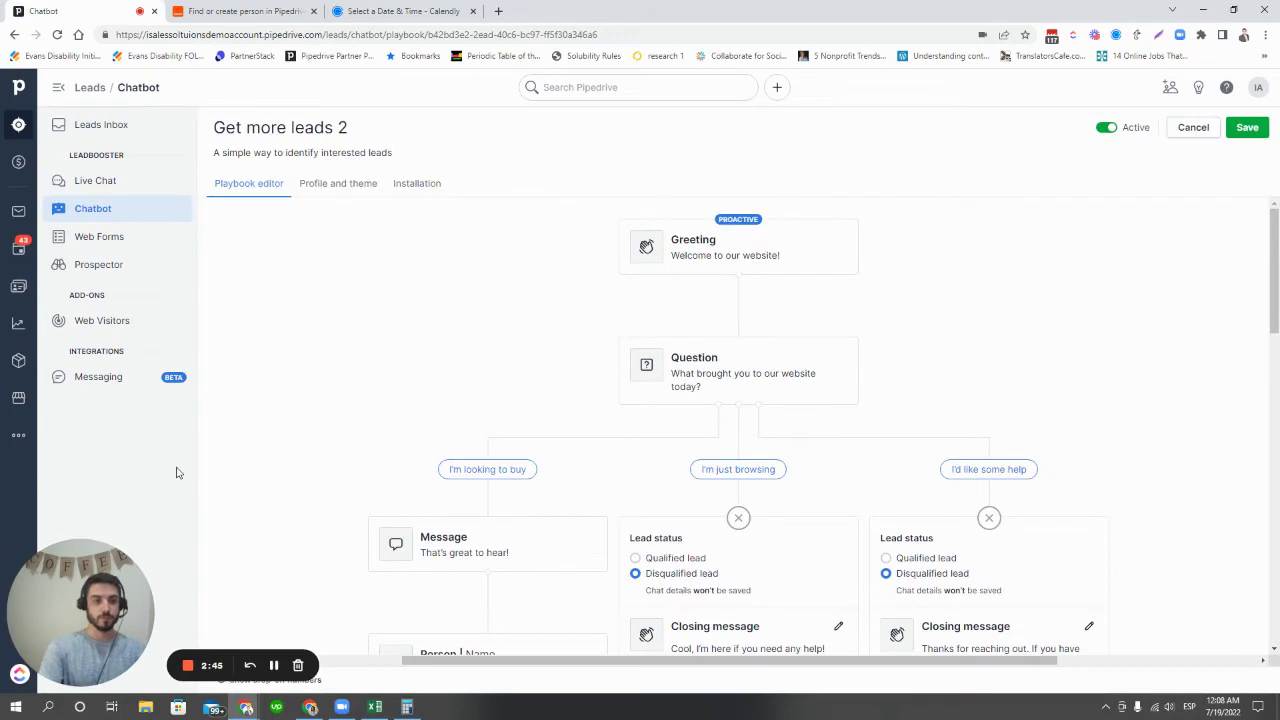
{"action": "mouse_move", "coordinate": [724, 333]}
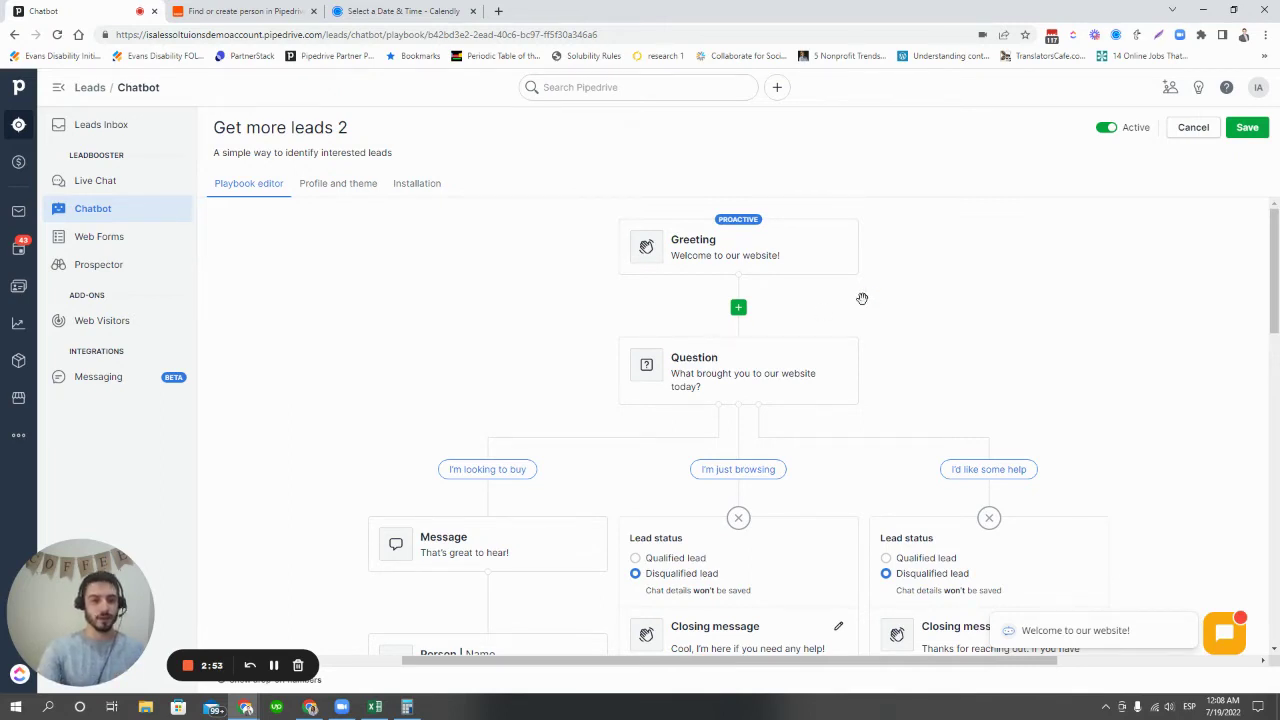
{"action": "left_click_drag", "start_coordinate": [980, 363], "coordinate": [997, 300]}
{"action": "scroll", "coordinate": [996, 330], "scroll_direction": "up", "scroll_amount": 1}
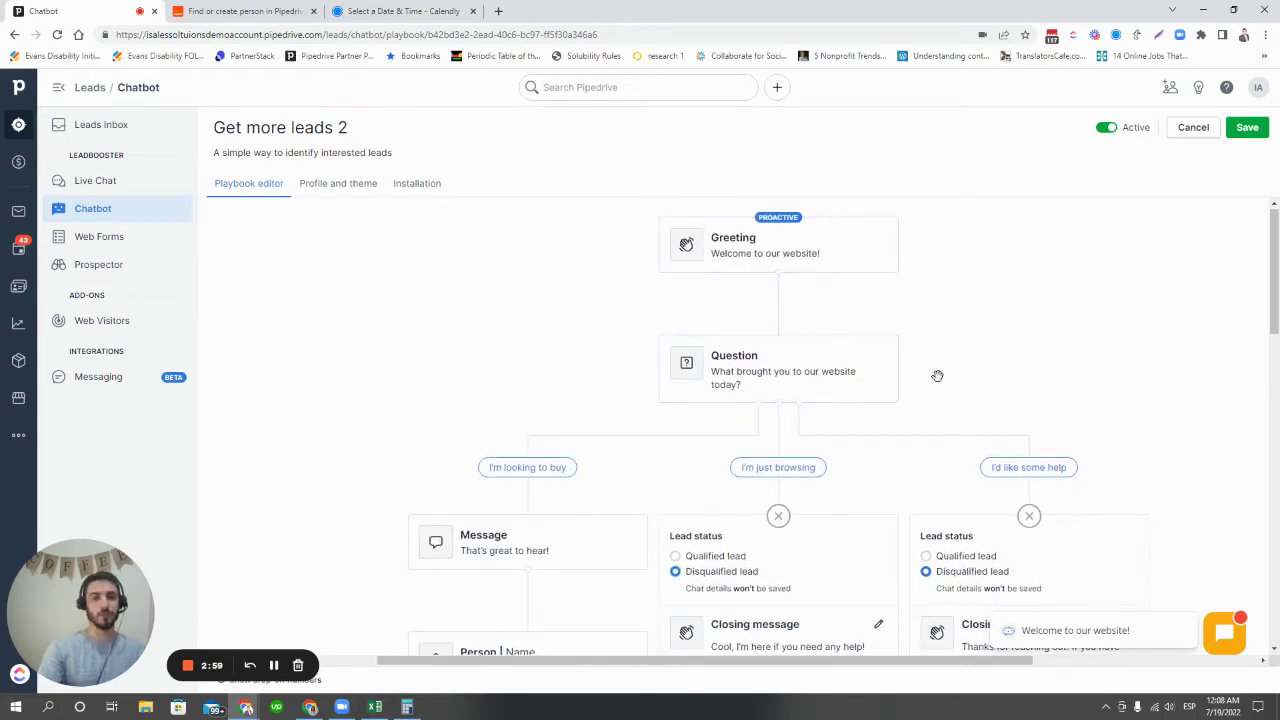
{"action": "mouse_move", "coordinate": [547, 474]}
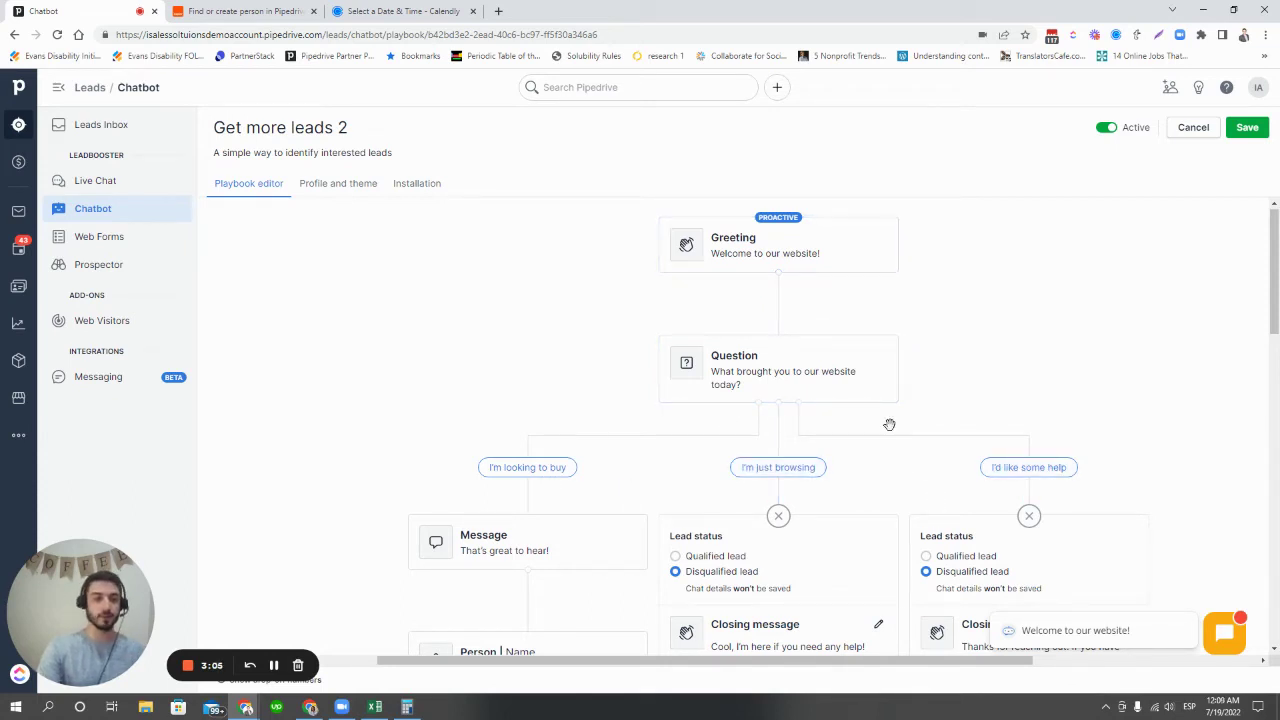
{"action": "scroll", "coordinate": [988, 390], "scroll_direction": "down", "scroll_amount": 1}
{"action": "scroll", "coordinate": [990, 386], "scroll_direction": "down", "scroll_amount": 2}
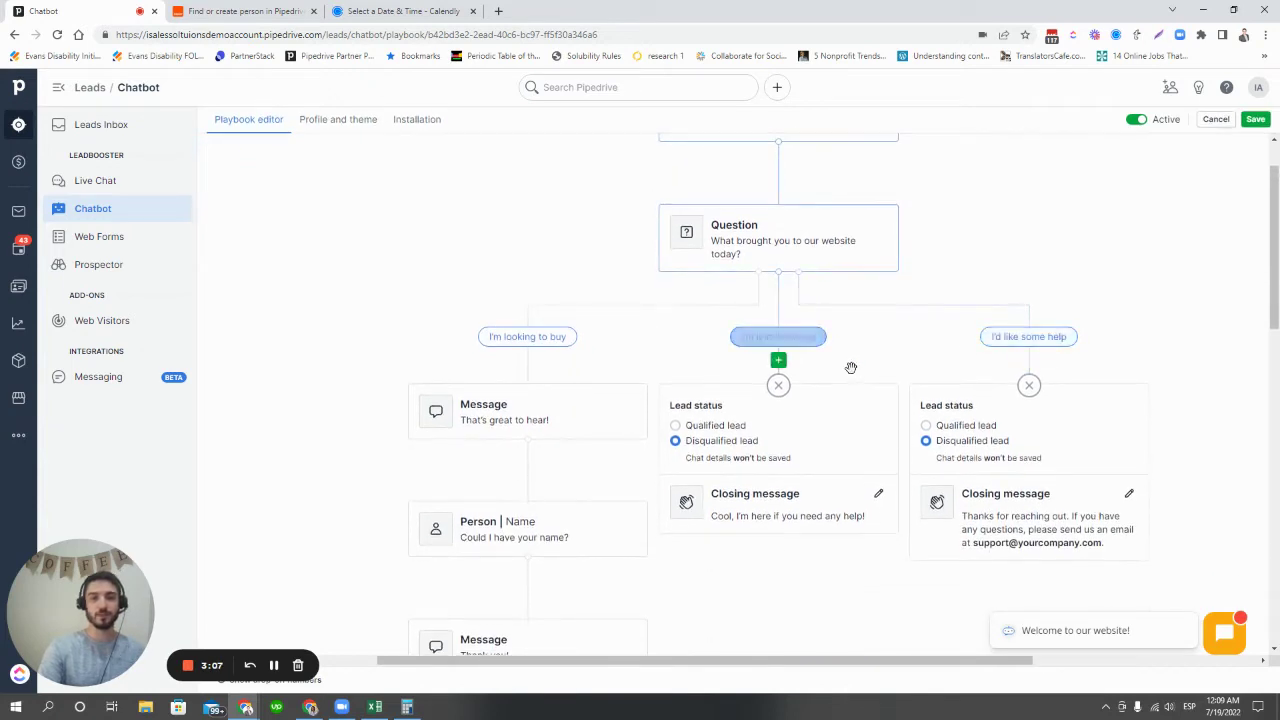
{"action": "mouse_move", "coordinate": [1100, 349]}
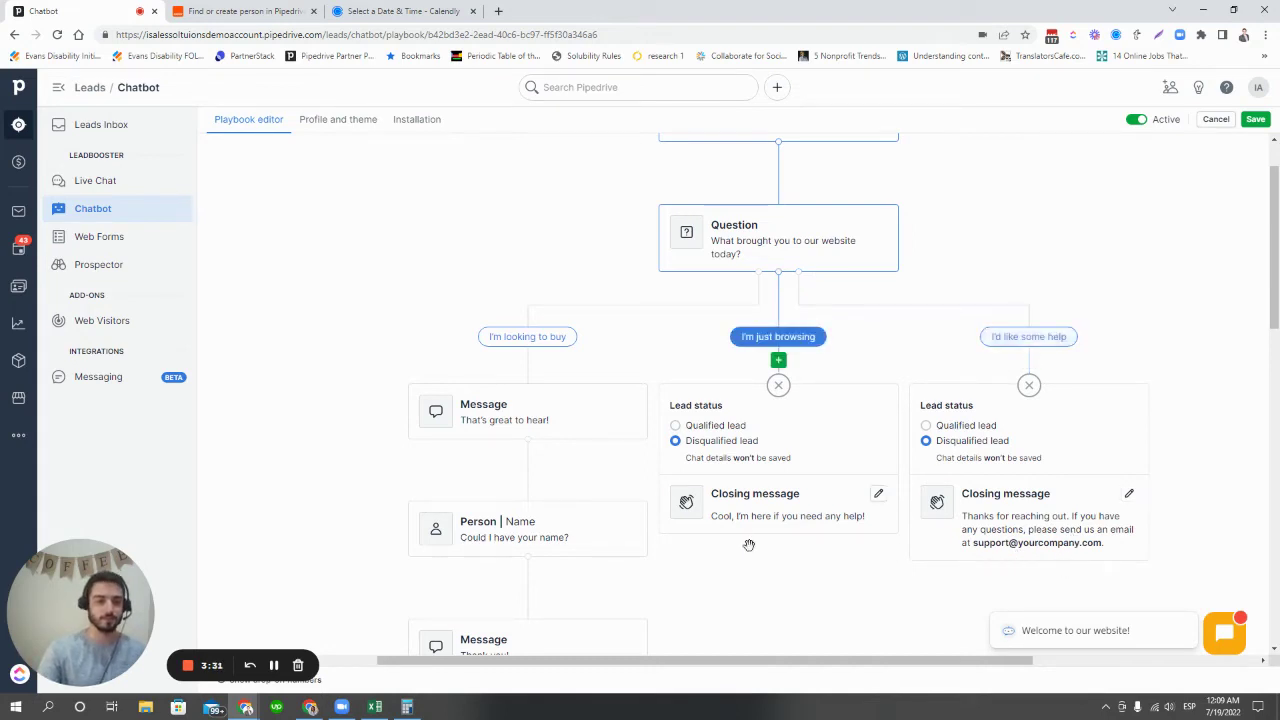
{"action": "left_click_drag", "start_coordinate": [751, 591], "coordinate": [814, 590]}
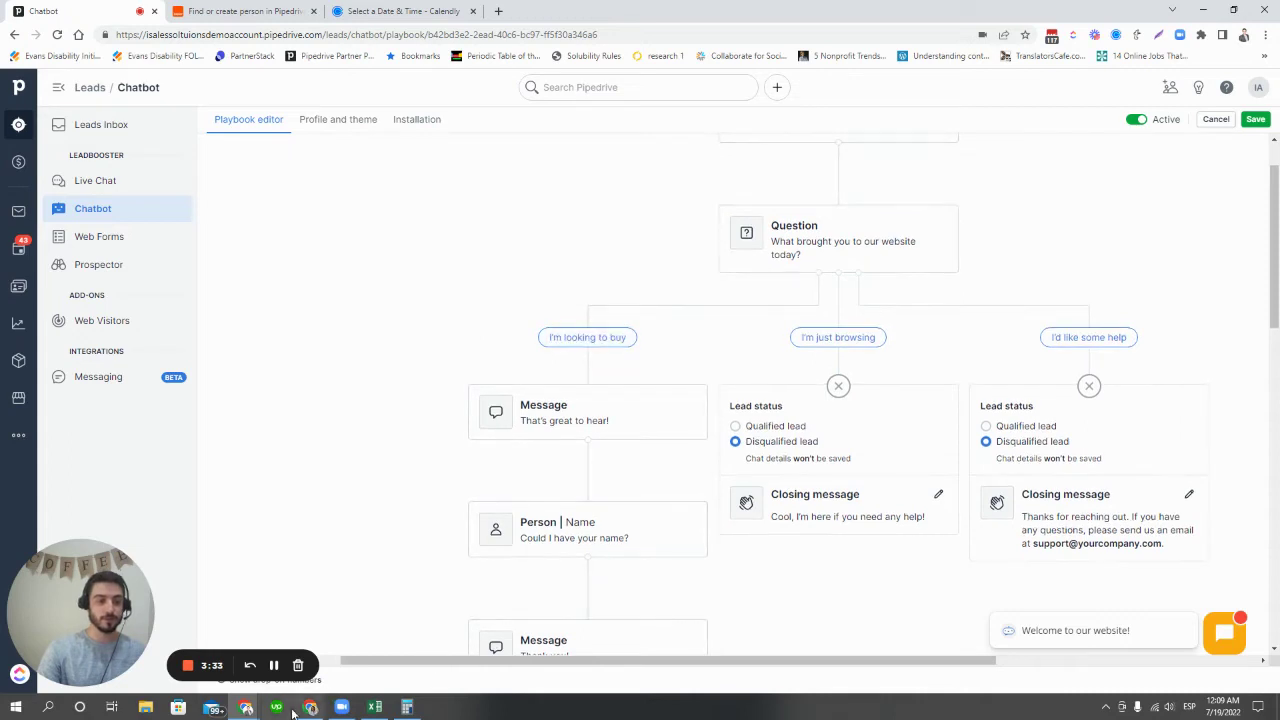
{"action": "mouse_move", "coordinate": [614, 556]}
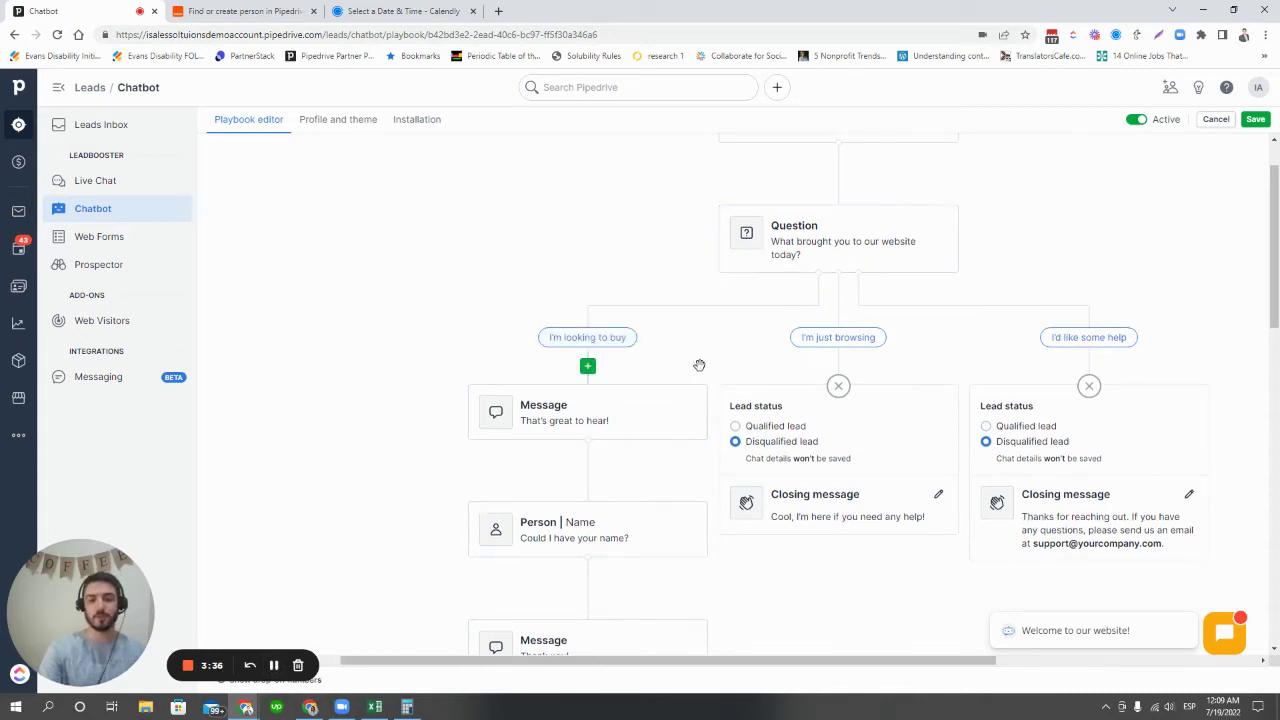
{"action": "left_click_drag", "start_coordinate": [666, 469], "coordinate": [727, 226]}
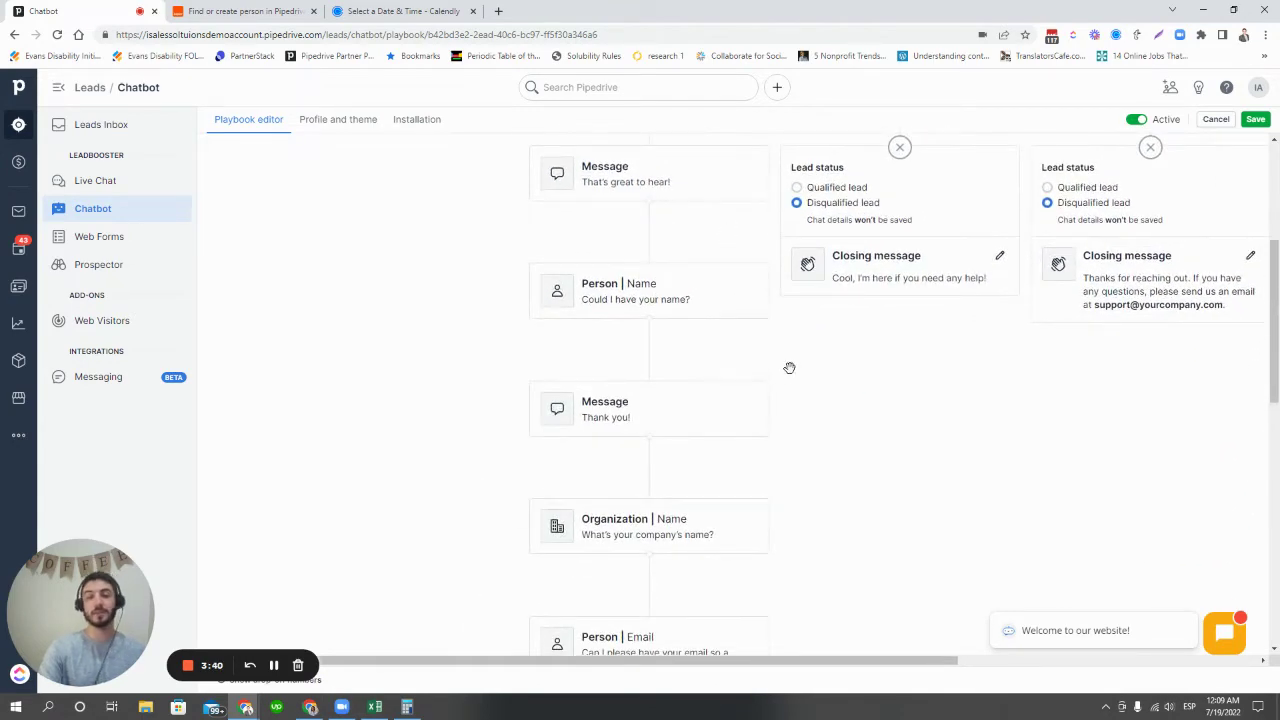
{"action": "left_click_drag", "start_coordinate": [828, 434], "coordinate": [817, 366]}
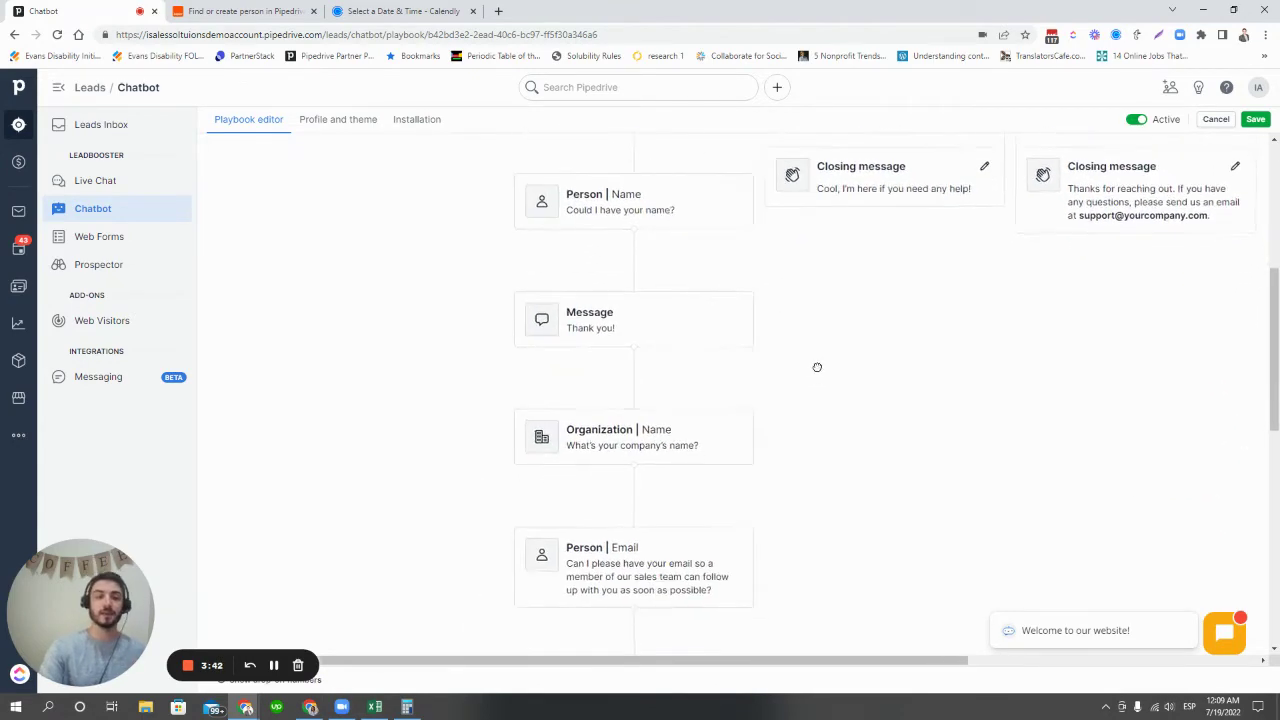
{"action": "left_click_drag", "start_coordinate": [874, 491], "coordinate": [873, 354]}
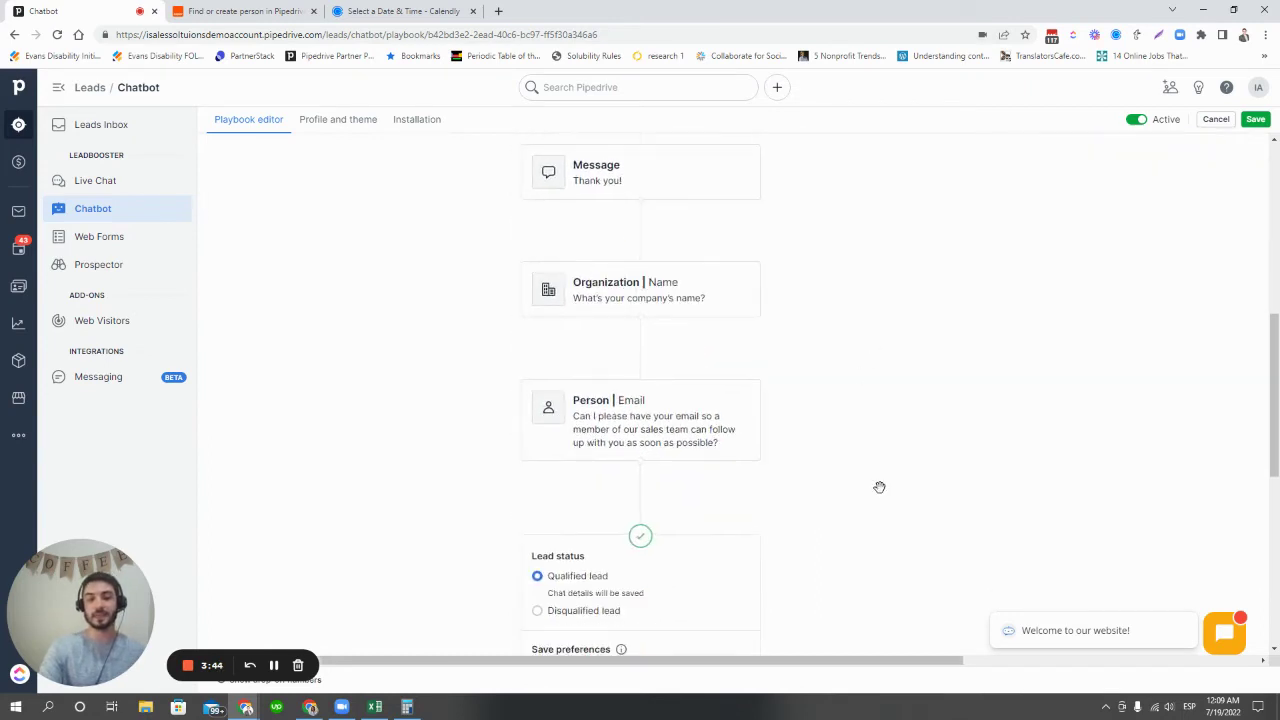
{"action": "left_click_drag", "start_coordinate": [880, 486], "coordinate": [892, 312]}
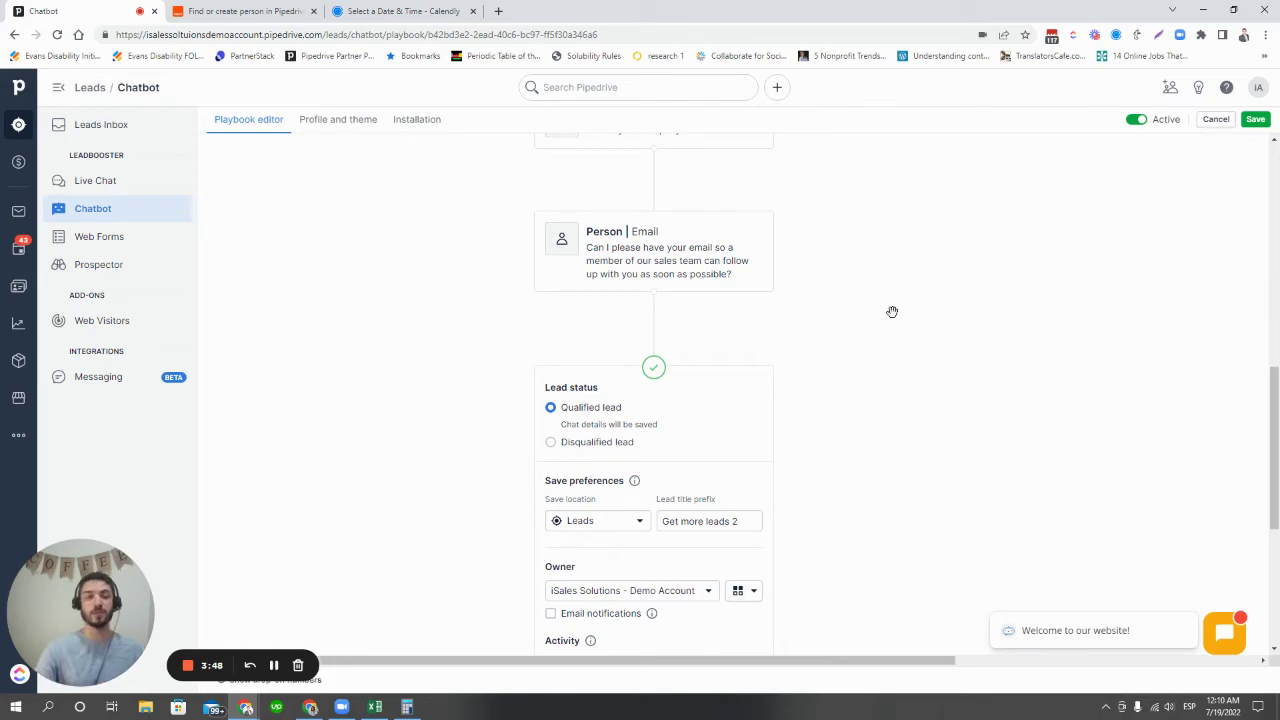
- Change the playbook's save location for qualified leads to Deals
{"action": "scroll", "coordinate": [892, 312], "scroll_direction": "down", "scroll_amount": 2}
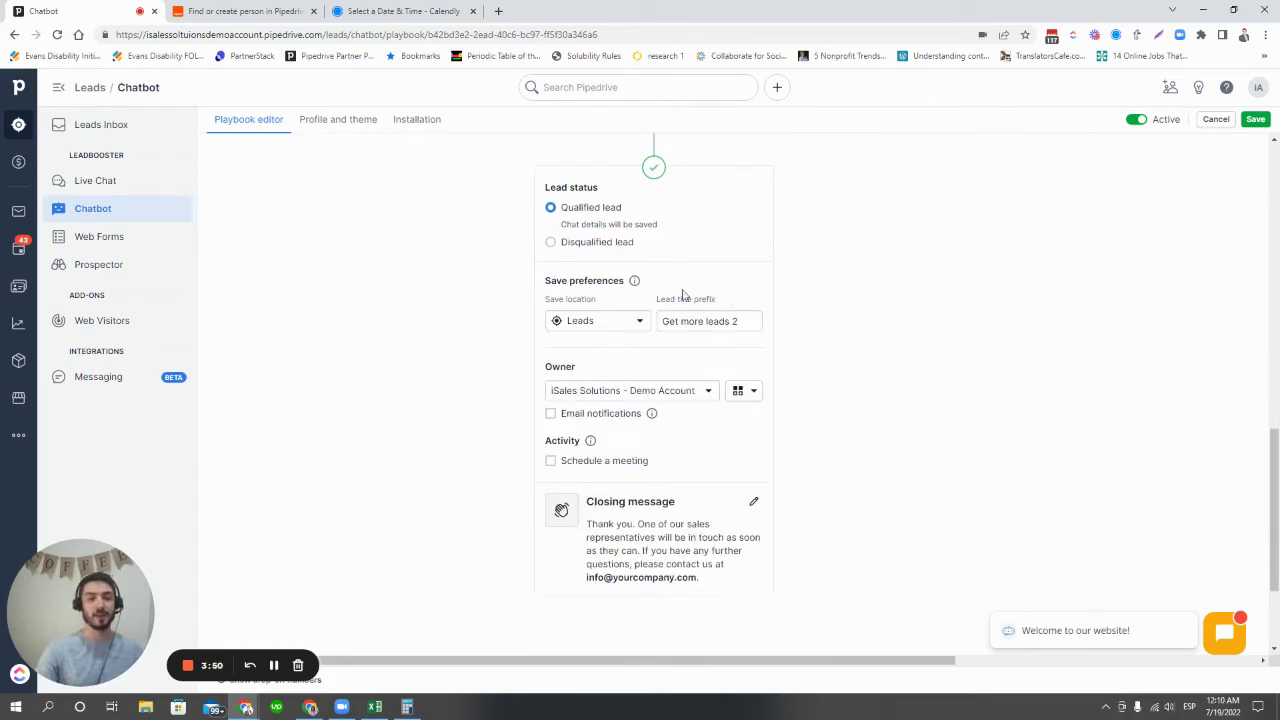
{"action": "left_click", "coordinate": [627, 321]}
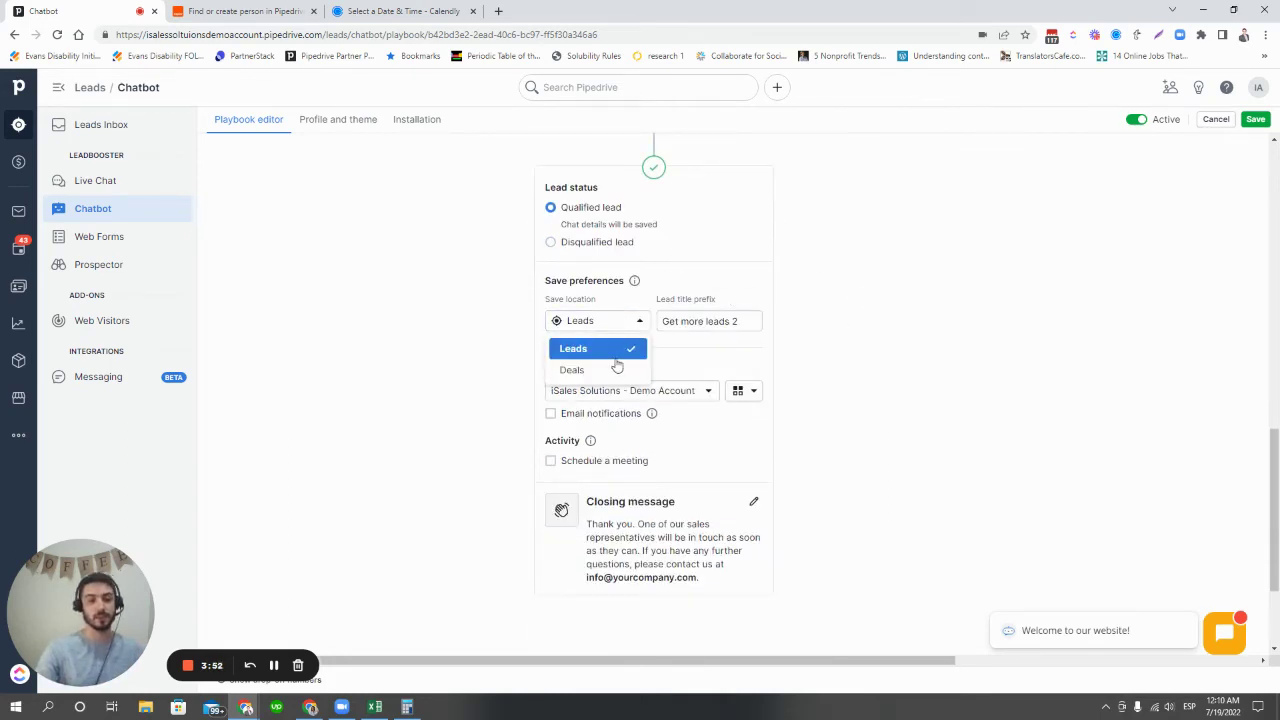
{"action": "left_click", "coordinate": [614, 354]}
{"action": "left_click", "coordinate": [610, 330]}
{"action": "left_click", "coordinate": [597, 372]}
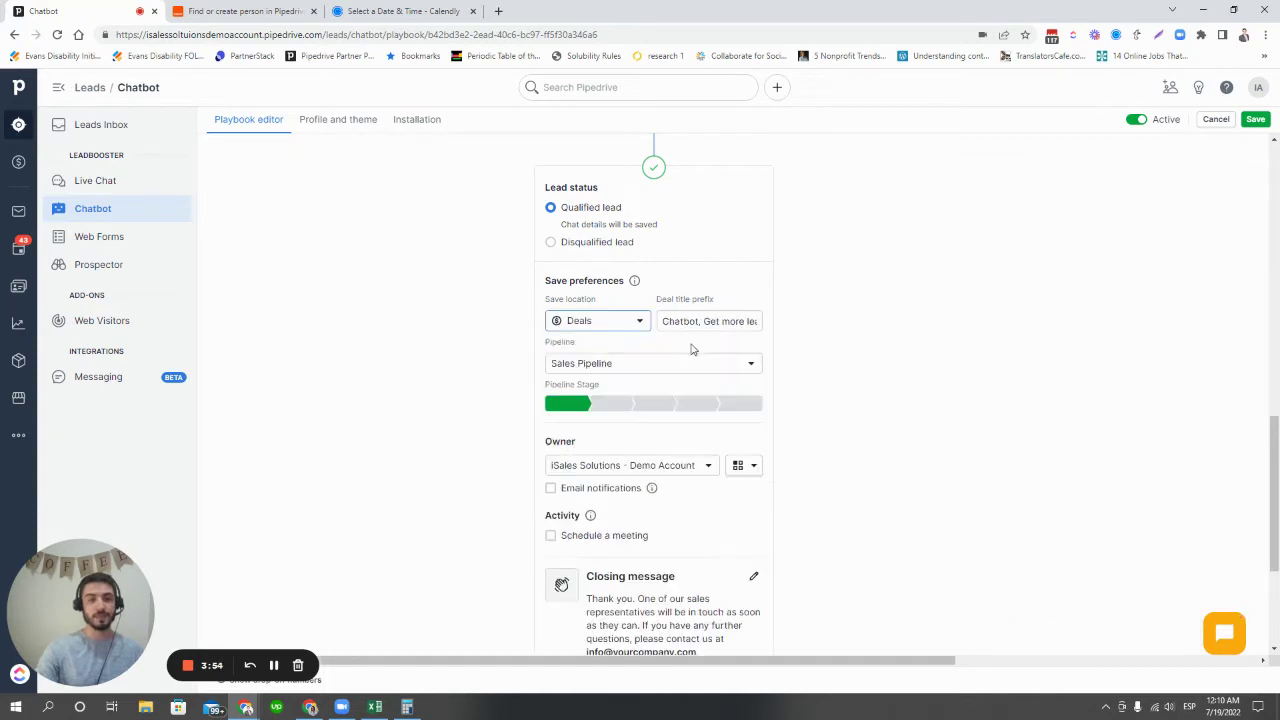
- Set the deal title prefix to Chatbot, keep Sales Pipeline, and save the playbook
{"action": "triple_click", "coordinate": [701, 322]}
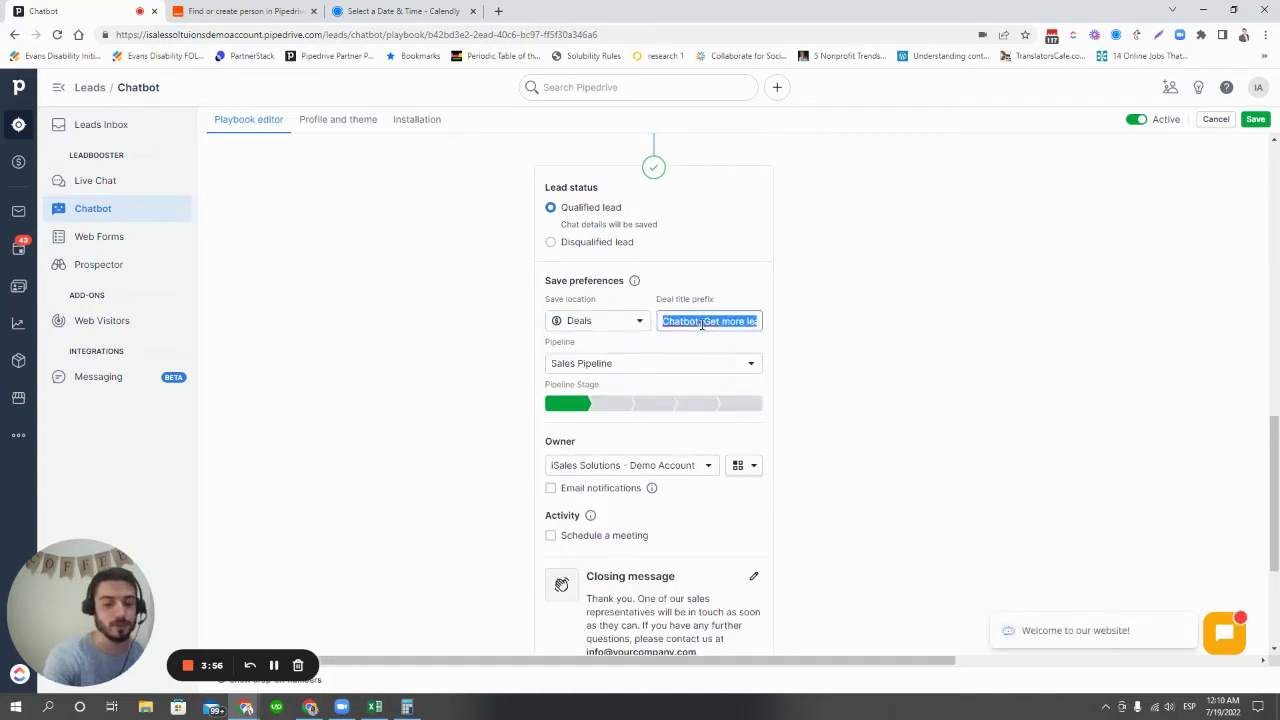
{"action": "type", "text": "Chatbot"}
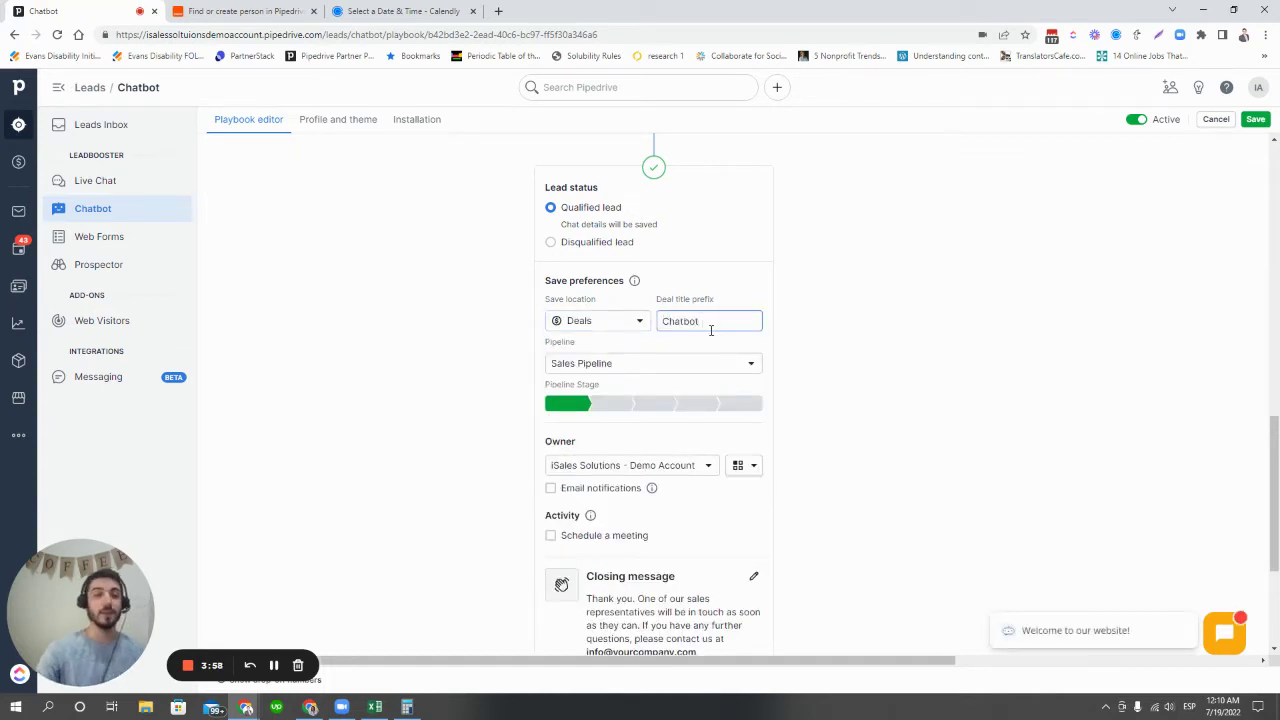
{"action": "key", "text": "ctrl+a"}
{"action": "left_click", "coordinate": [803, 393]}
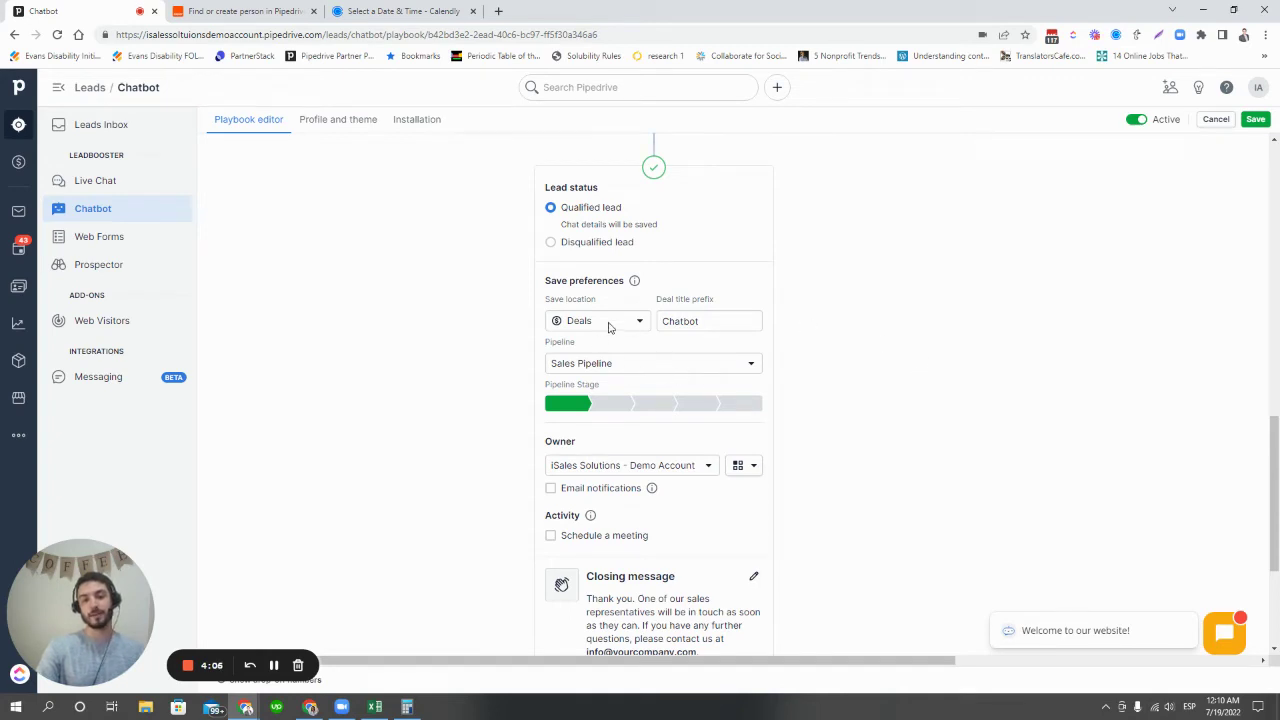
{"action": "left_click", "coordinate": [613, 322]}
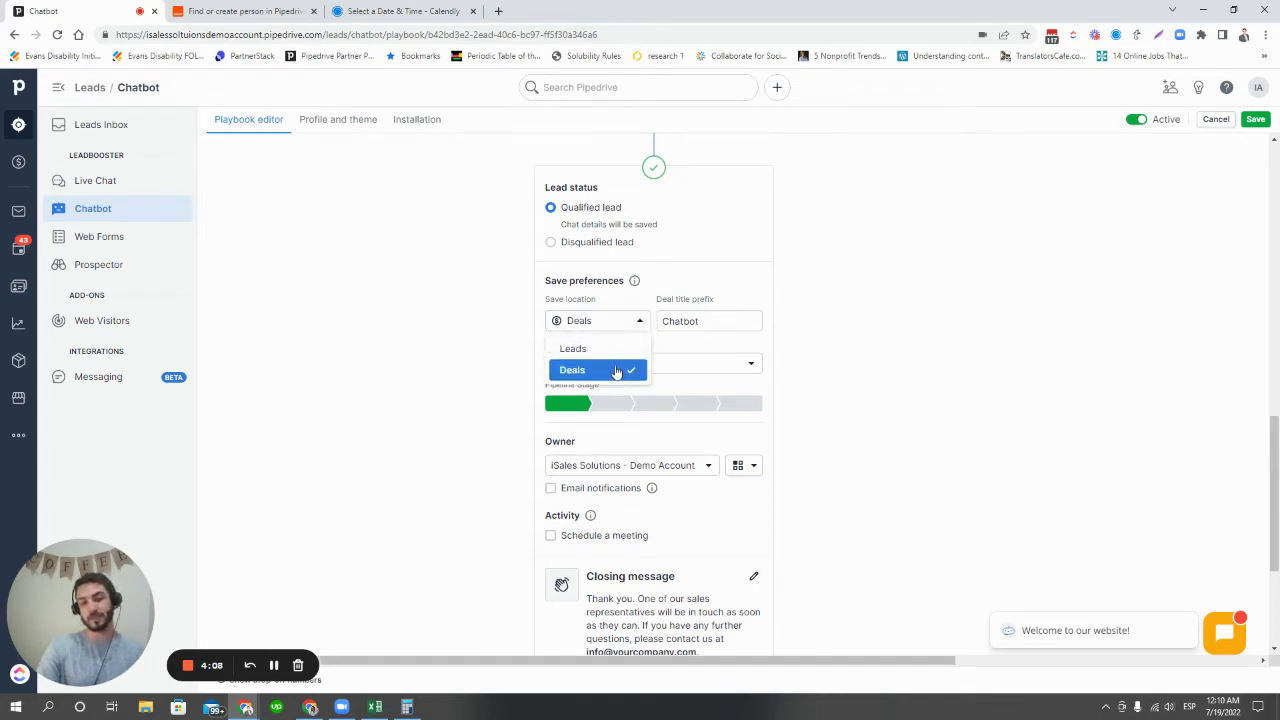
{"action": "left_click", "coordinate": [914, 307]}
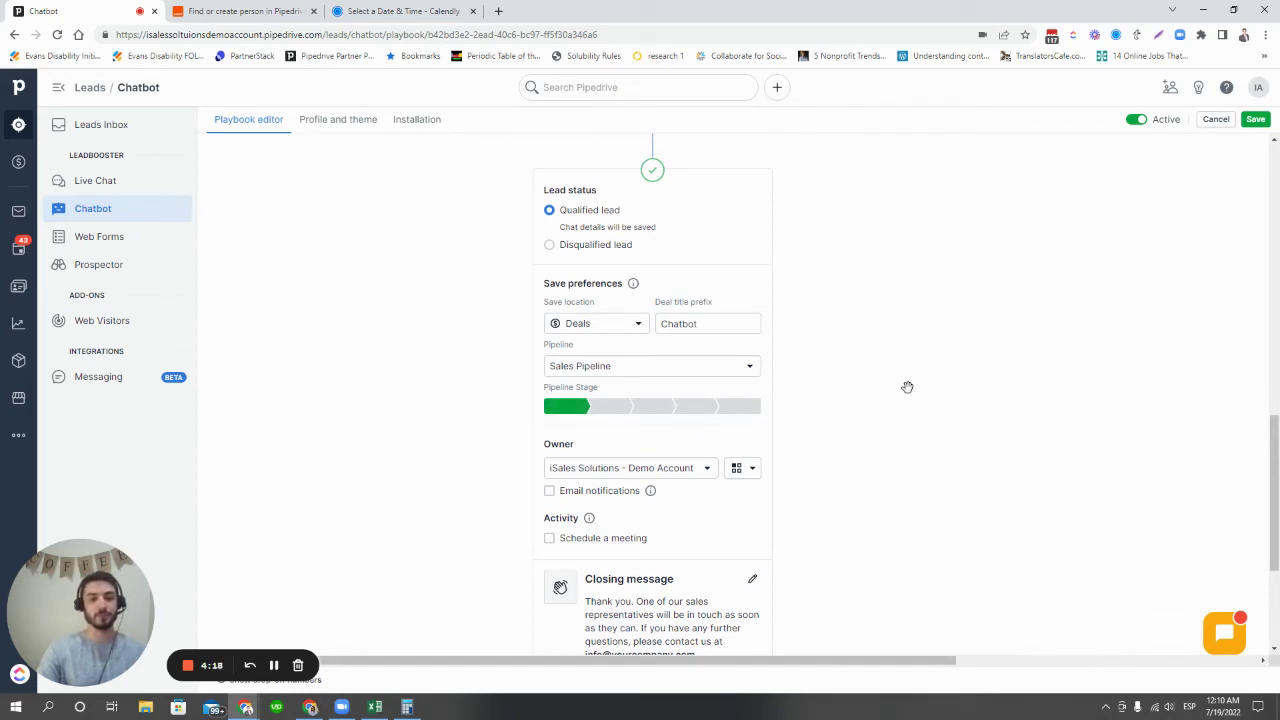
{"action": "scroll", "coordinate": [909, 389], "scroll_direction": "down", "scroll_amount": 2}
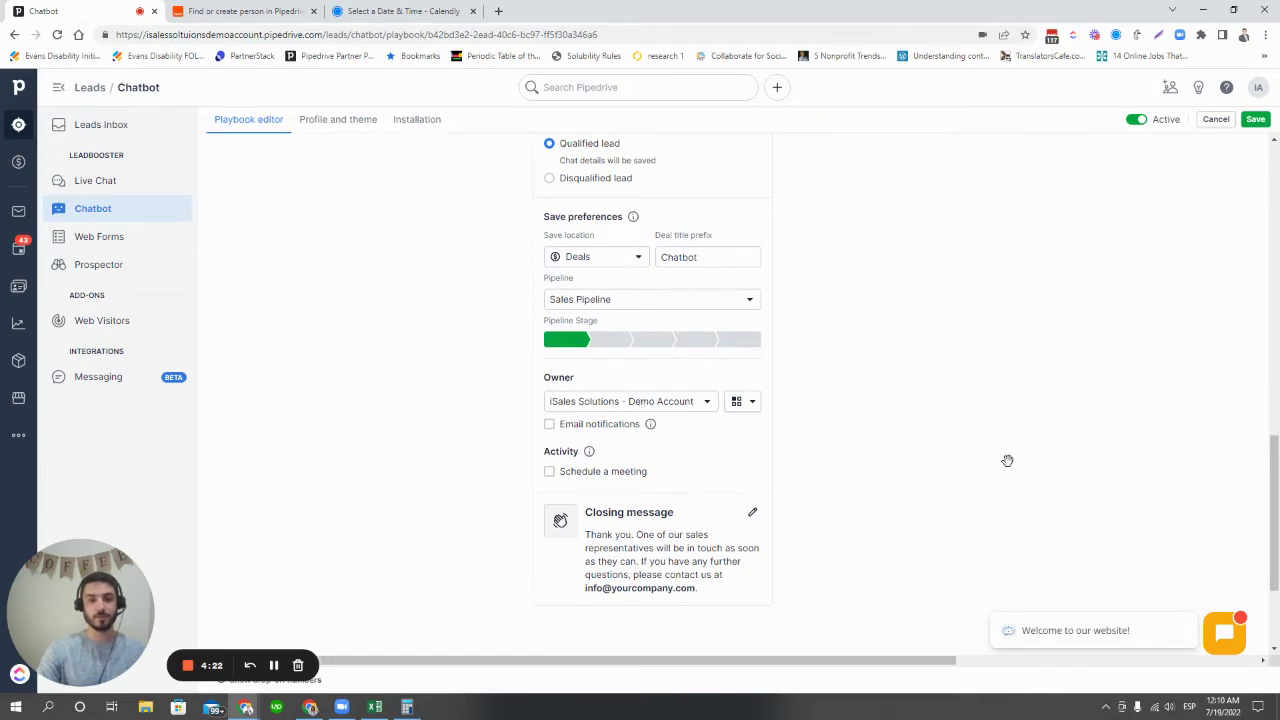
{"action": "left_click", "coordinate": [1255, 119]}
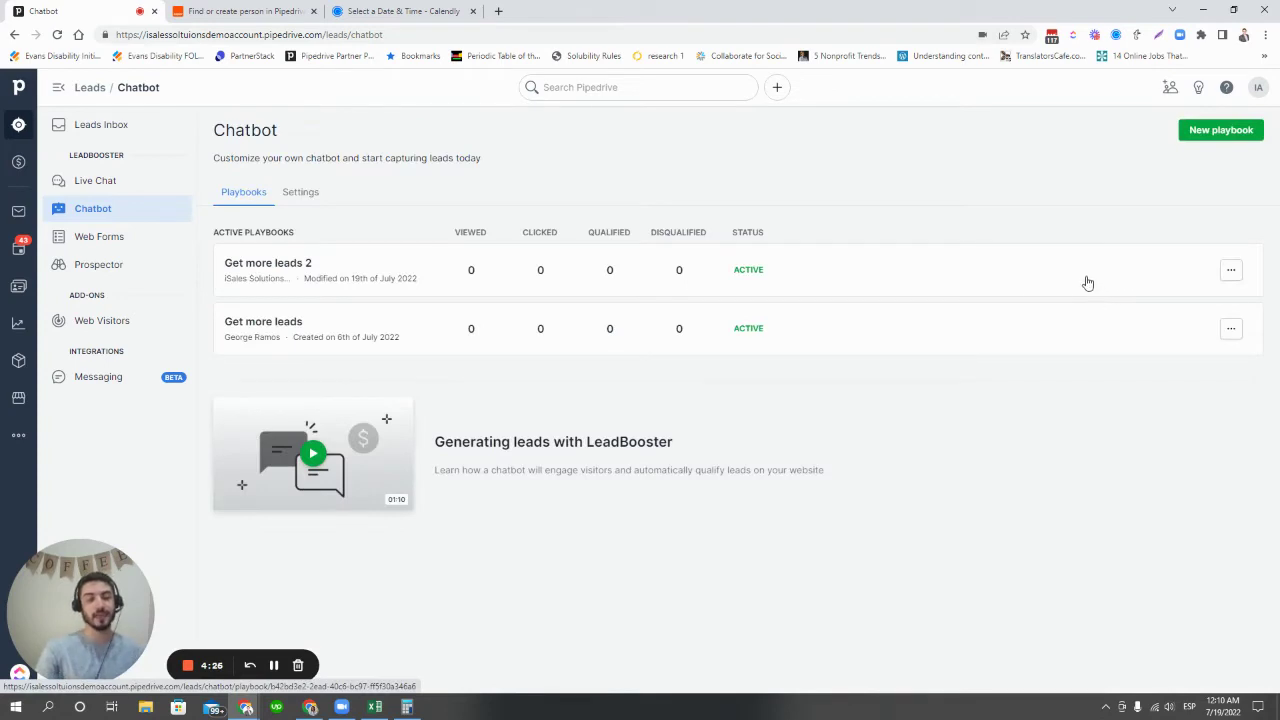
- Open Get more leads 2 for editing and answer the test chat with 'I'm looking to buy'
{"action": "left_click", "coordinate": [1231, 271]}
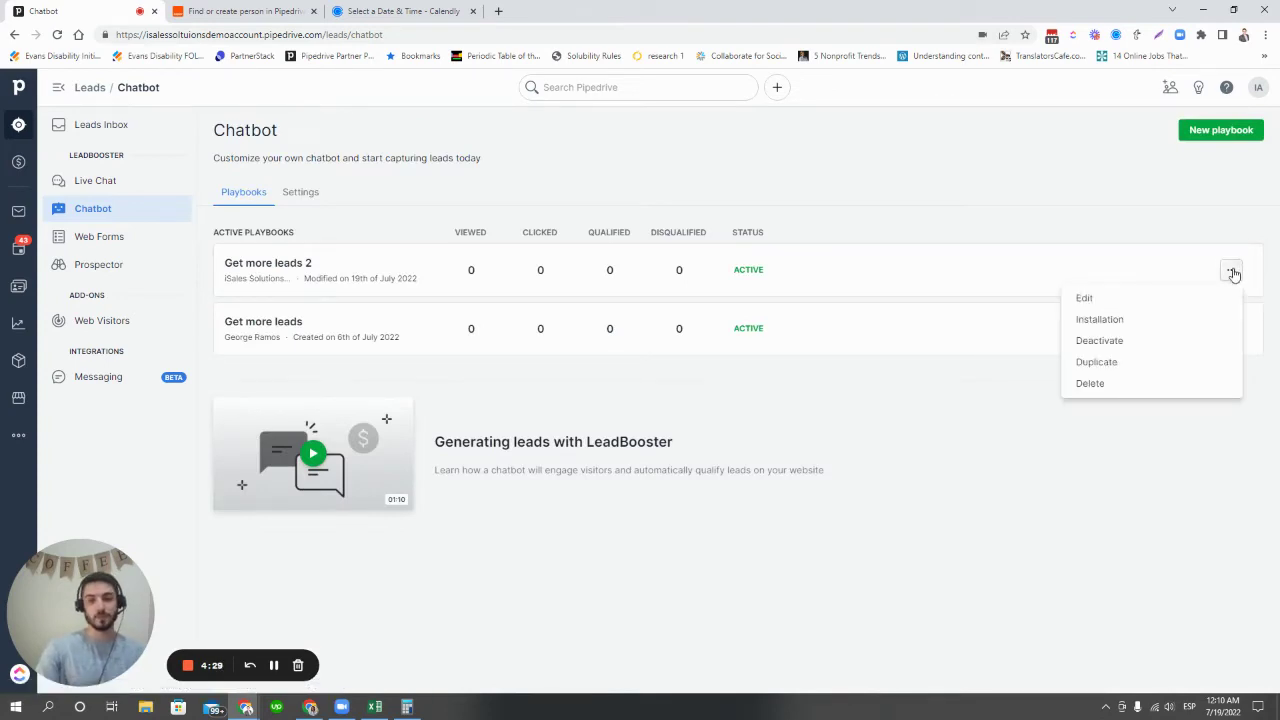
{"action": "left_click", "coordinate": [1155, 299]}
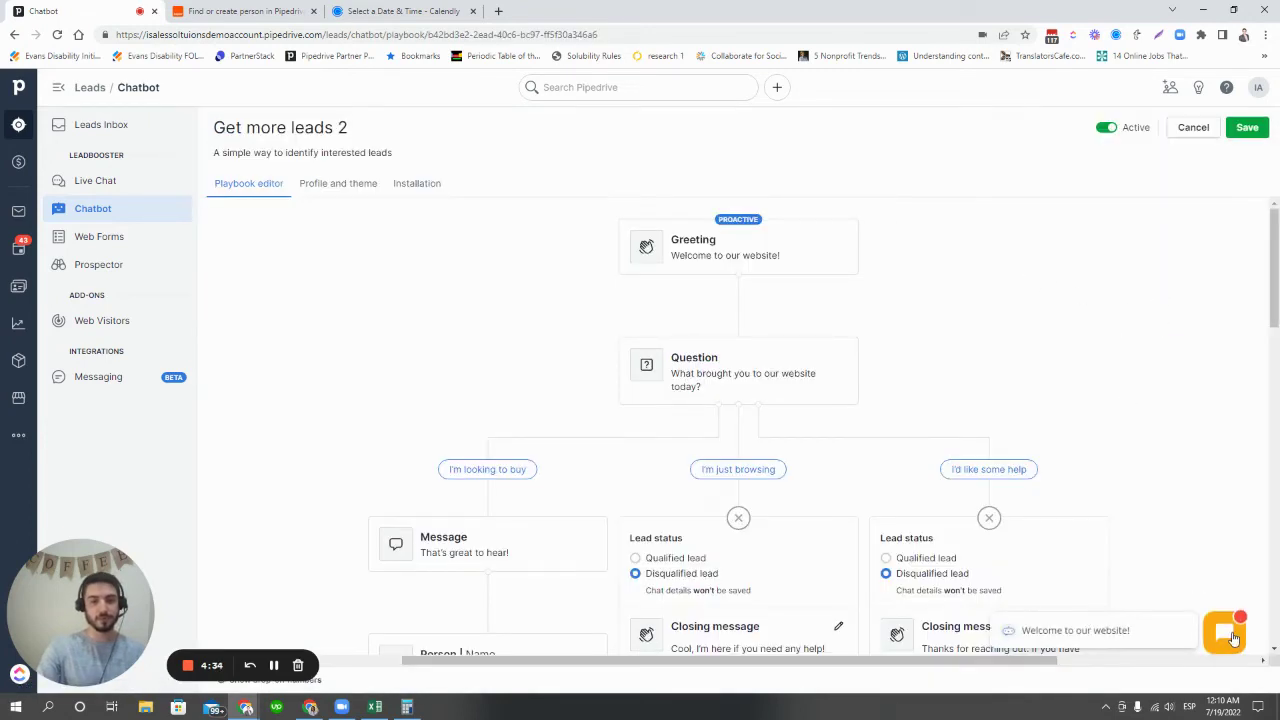
{"action": "left_click", "coordinate": [1236, 645]}
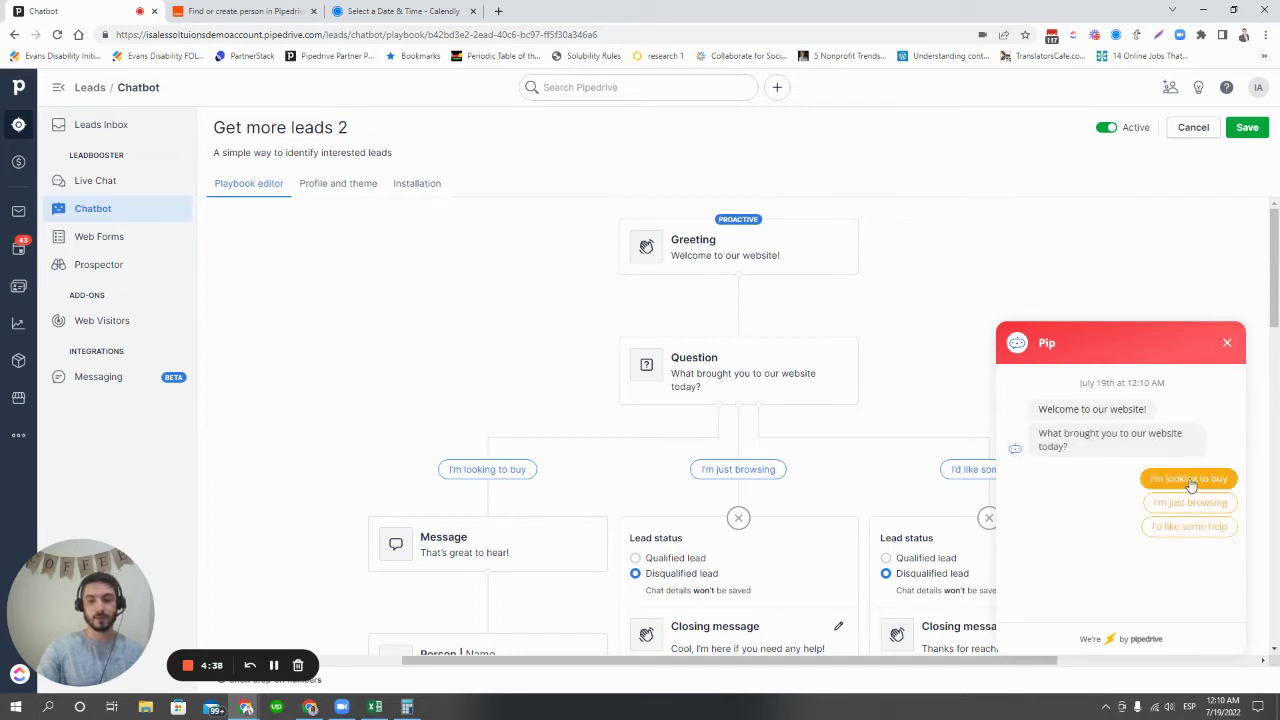
{"action": "left_click", "coordinate": [1191, 480]}
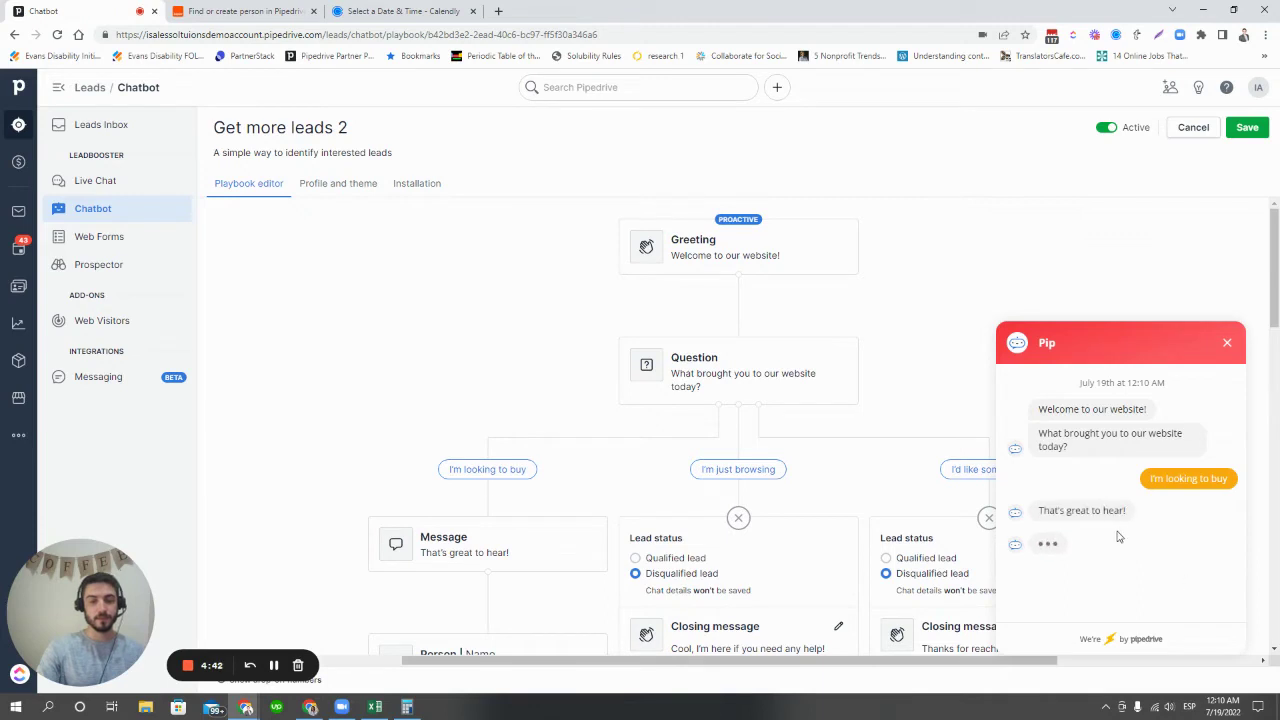
- Send the bot a test visitor's name, company name and e-mail address
{"action": "left_click", "coordinate": [1114, 612]}
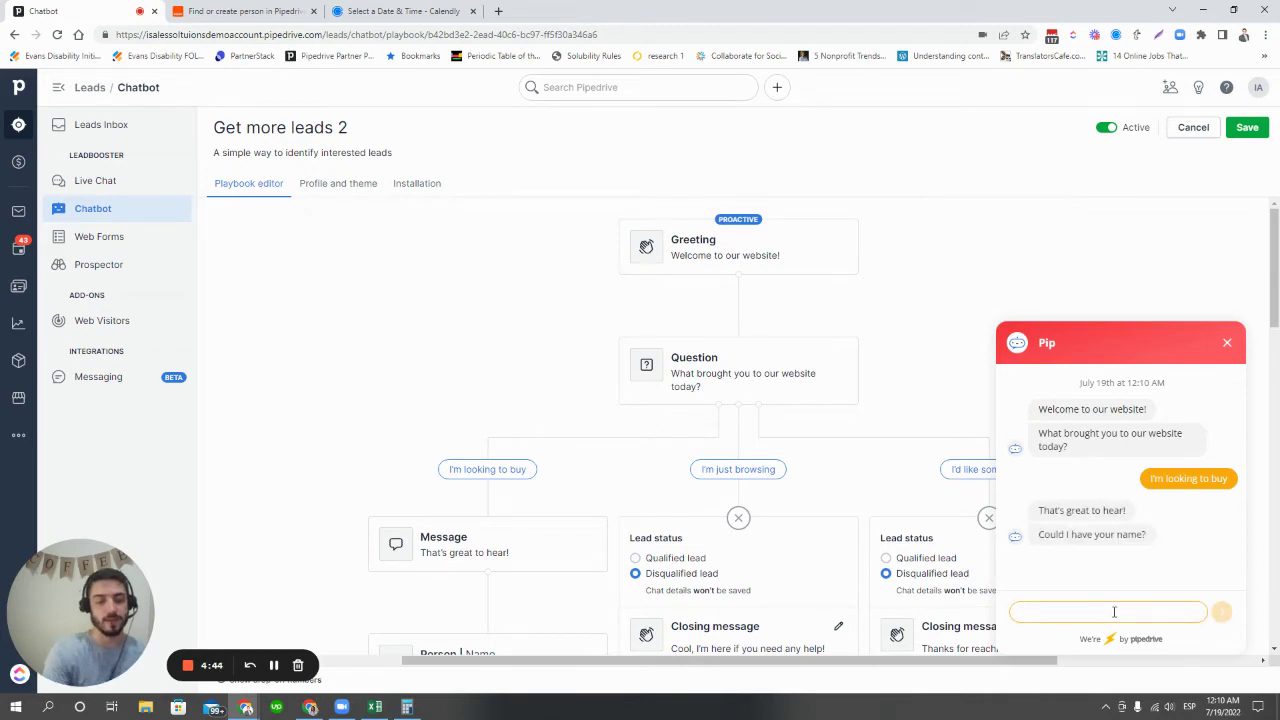
{"action": "type", "text": "Matthew"}
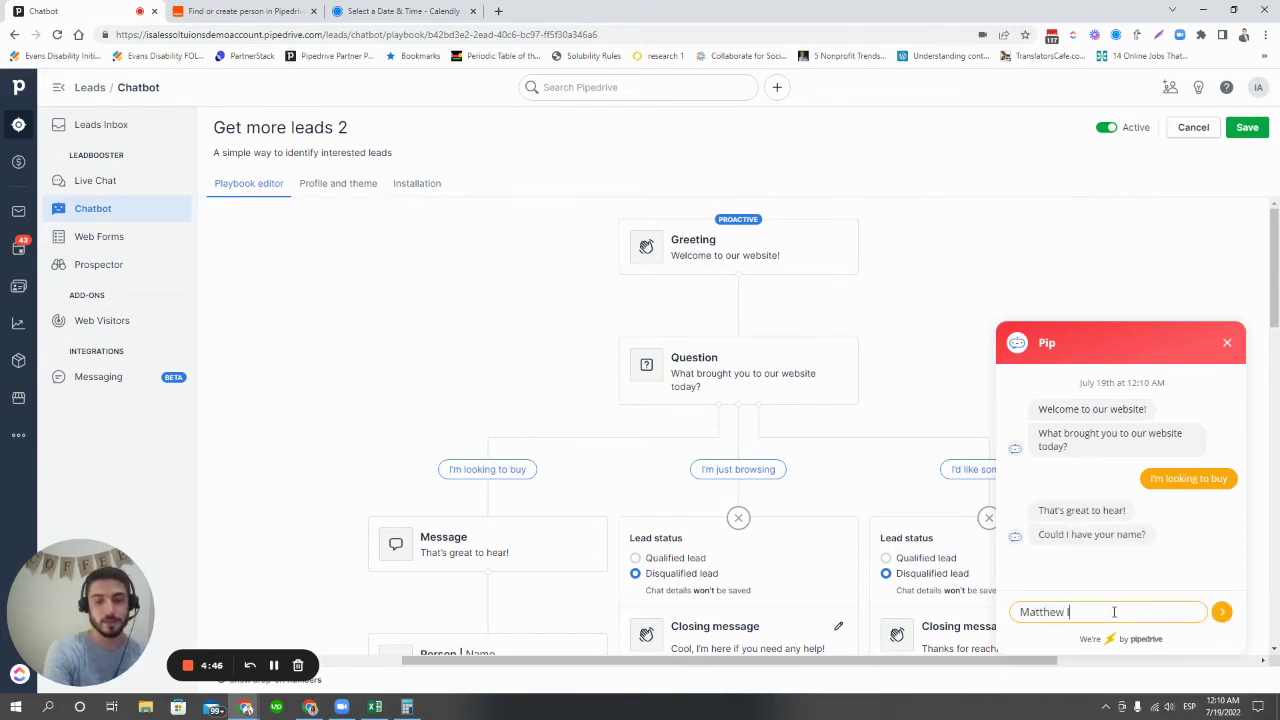
{"action": "type", "text": " Isales"}
{"action": "key", "text": "Return"}
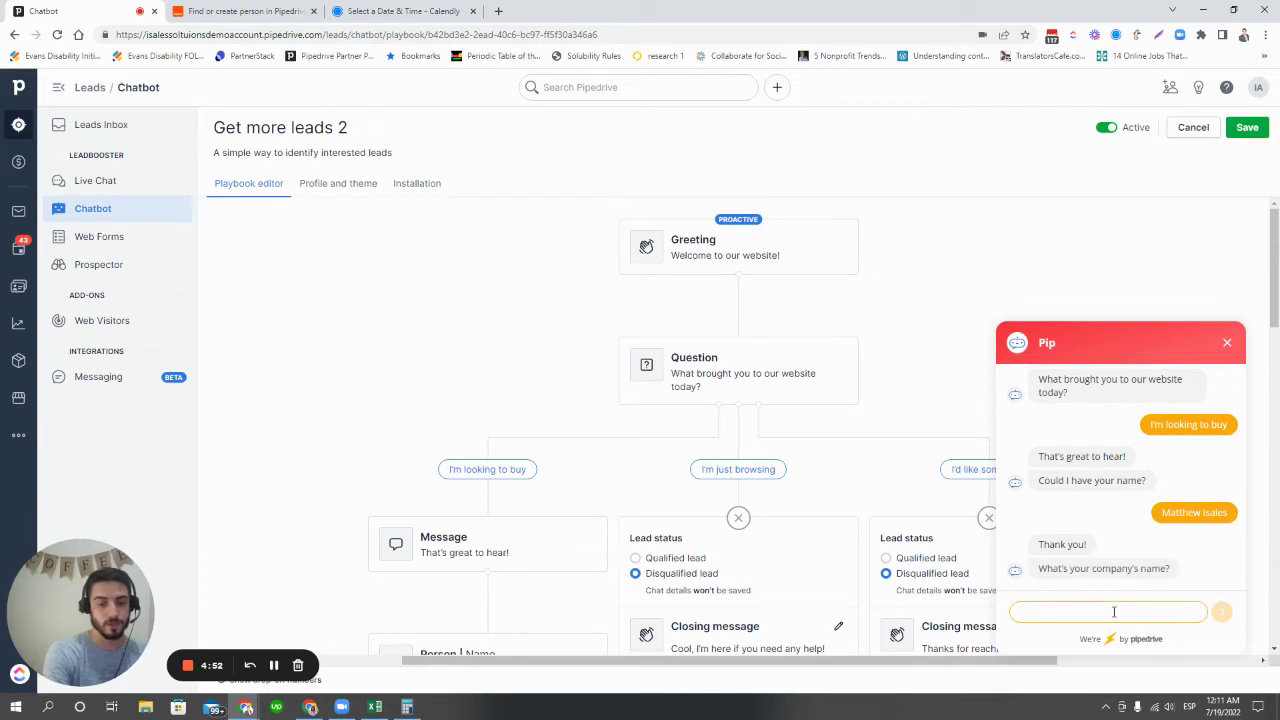
{"action": "type", "text": "iSales Solutions"}
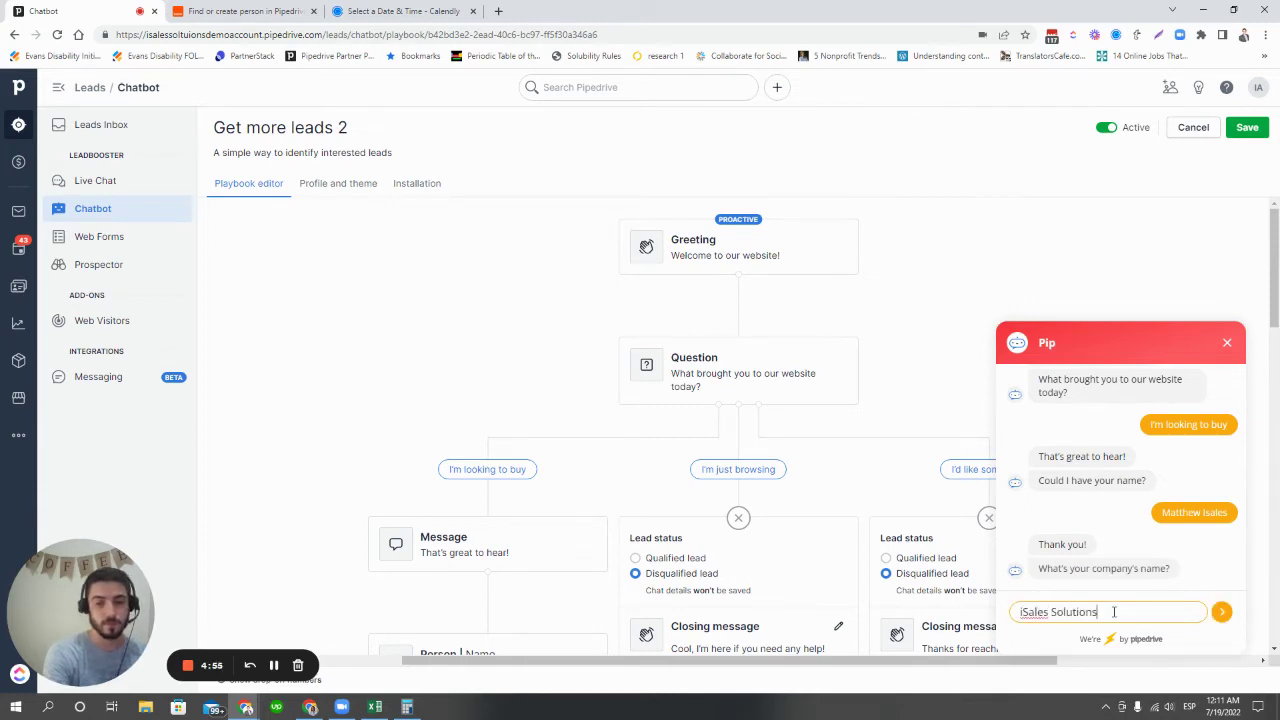
{"action": "key", "text": "Return"}
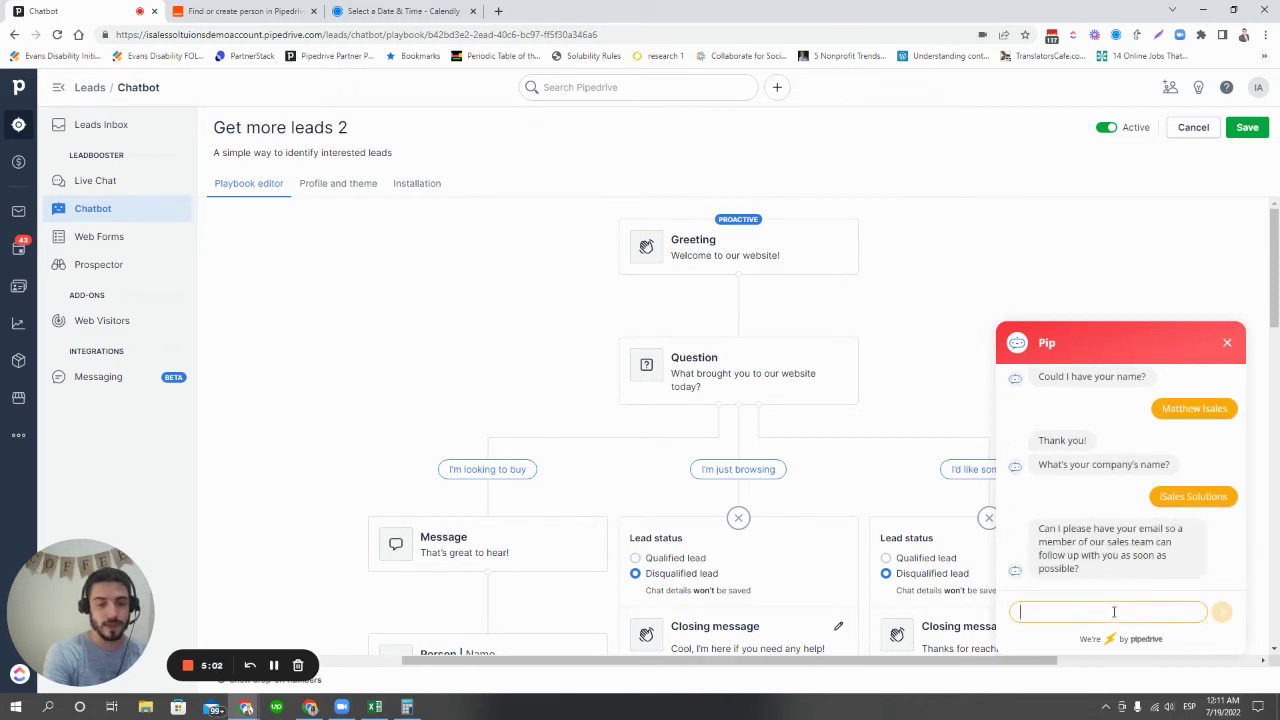
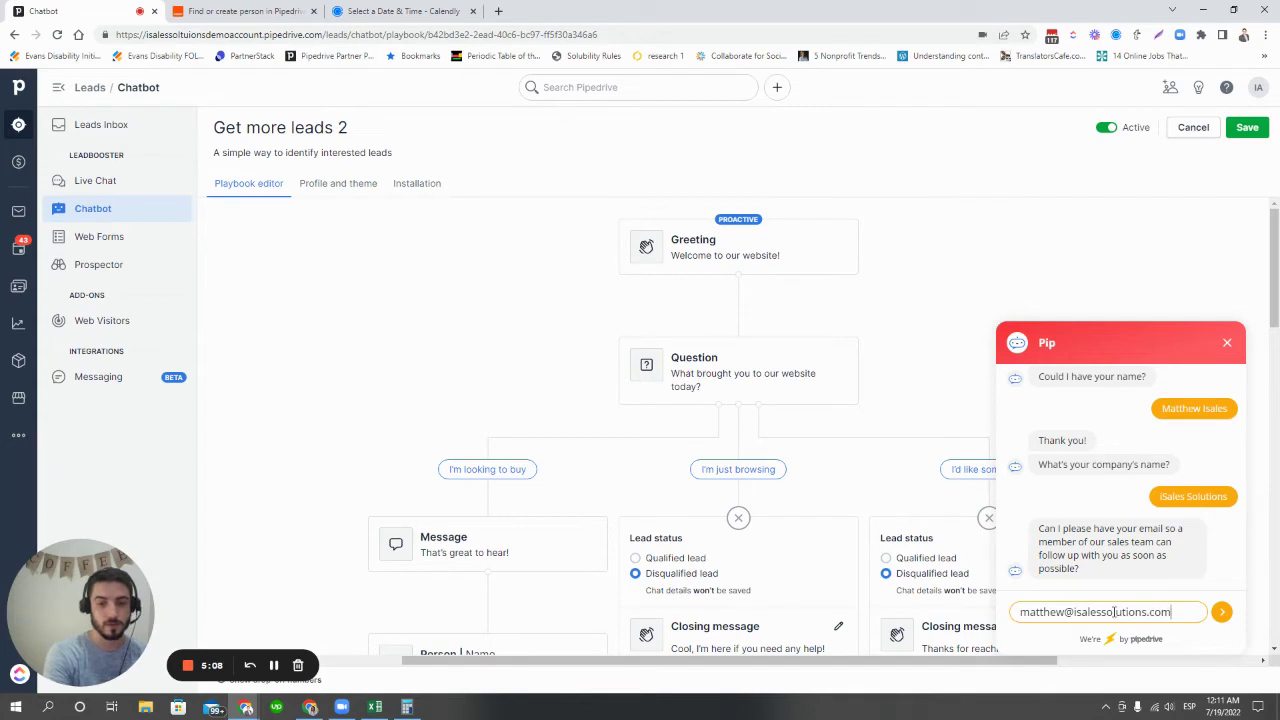
{"action": "left_click", "coordinate": [1222, 612]}
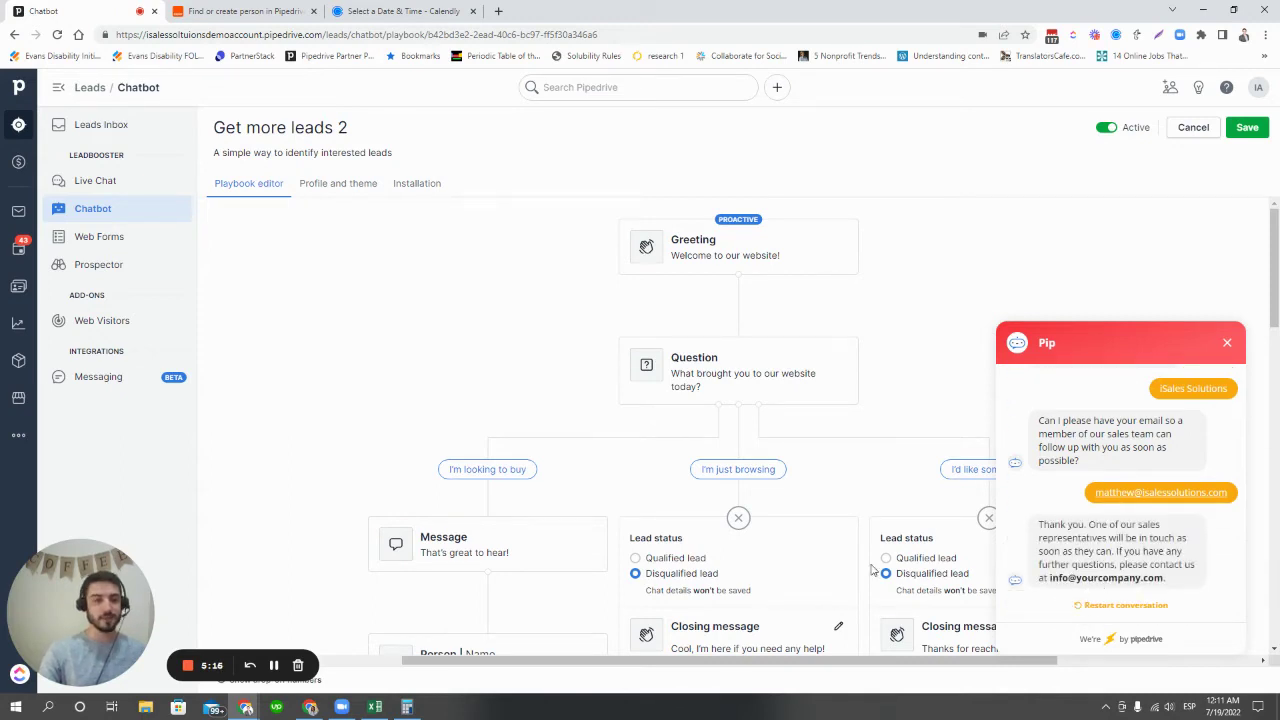
- Open the [TEST] [Chatbot] iSales Solutions deal, expand its chatbot summary note, then return to the board
{"action": "left_click", "coordinate": [28, 163]}
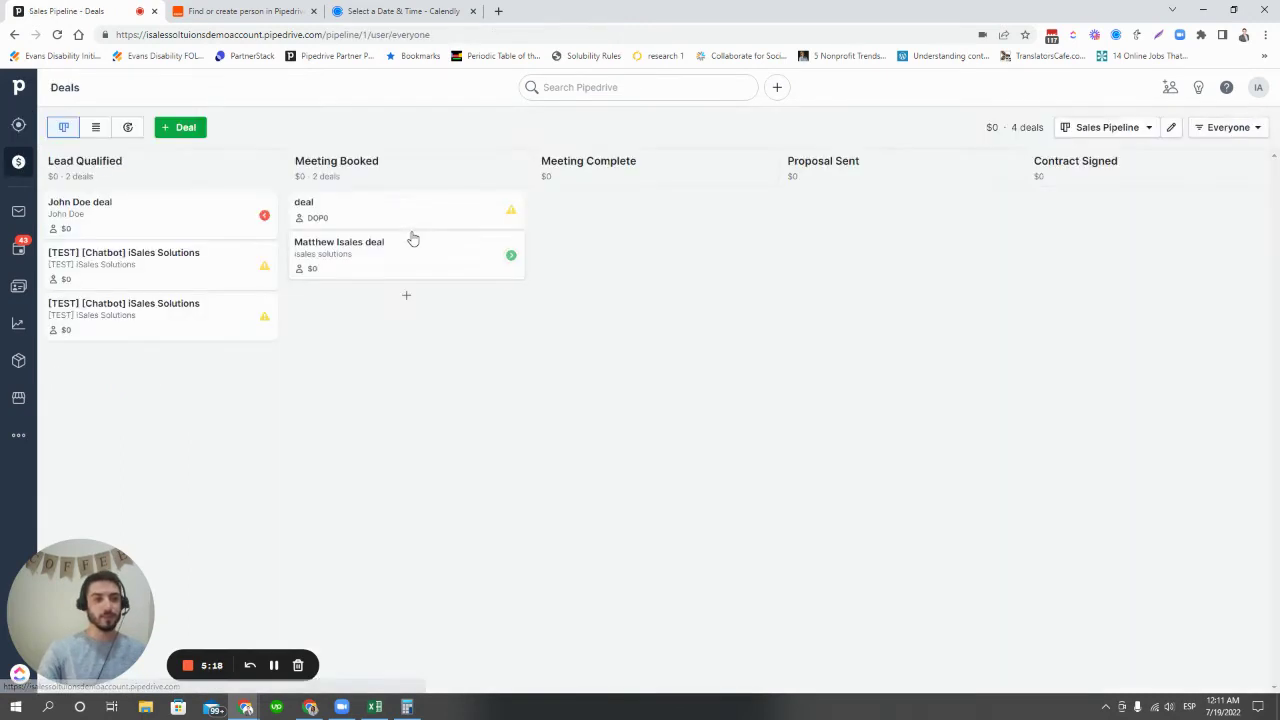
{"action": "left_click", "coordinate": [141, 325]}
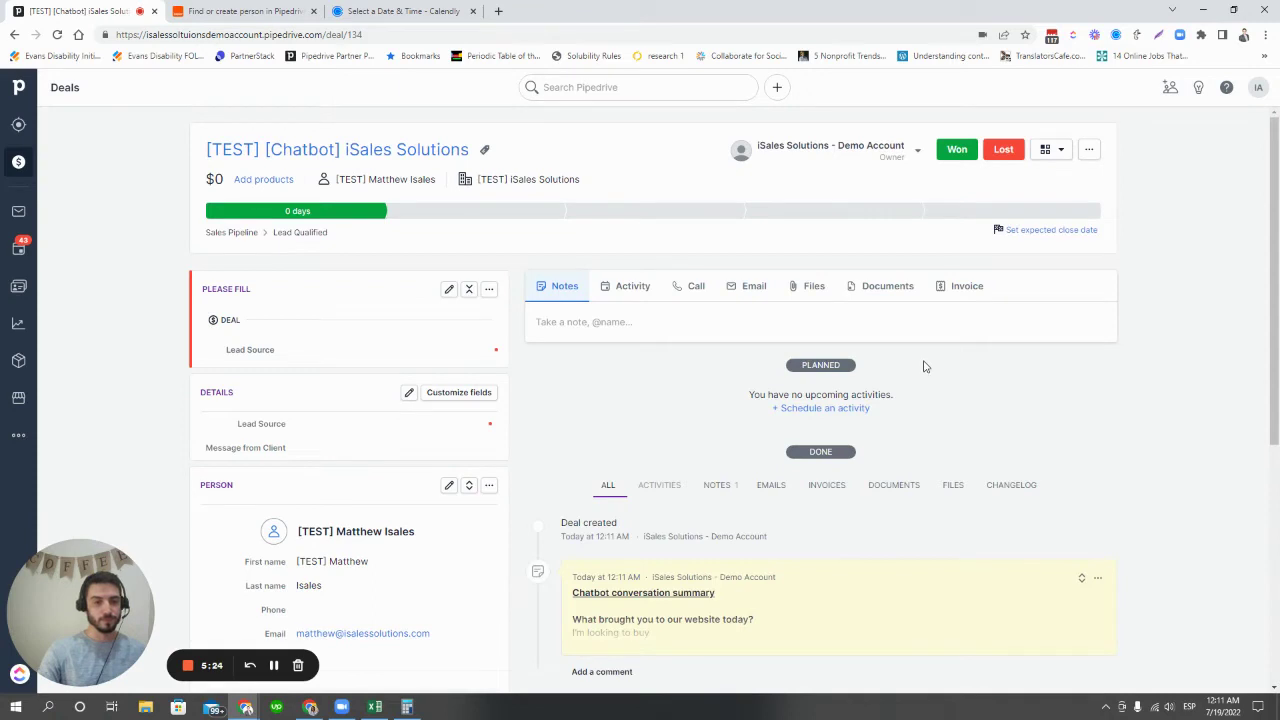
{"action": "scroll", "coordinate": [924, 366], "scroll_direction": "down", "scroll_amount": 1}
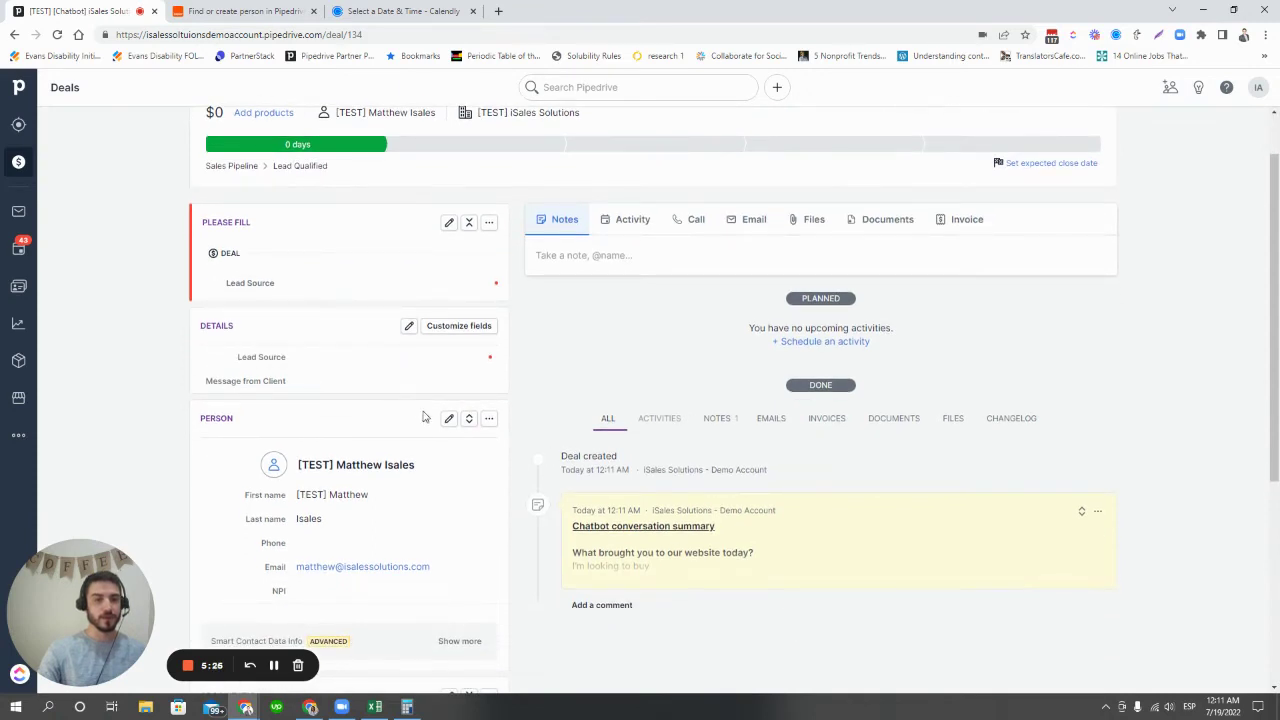
{"action": "scroll", "coordinate": [554, 383], "scroll_direction": "up", "scroll_amount": 1}
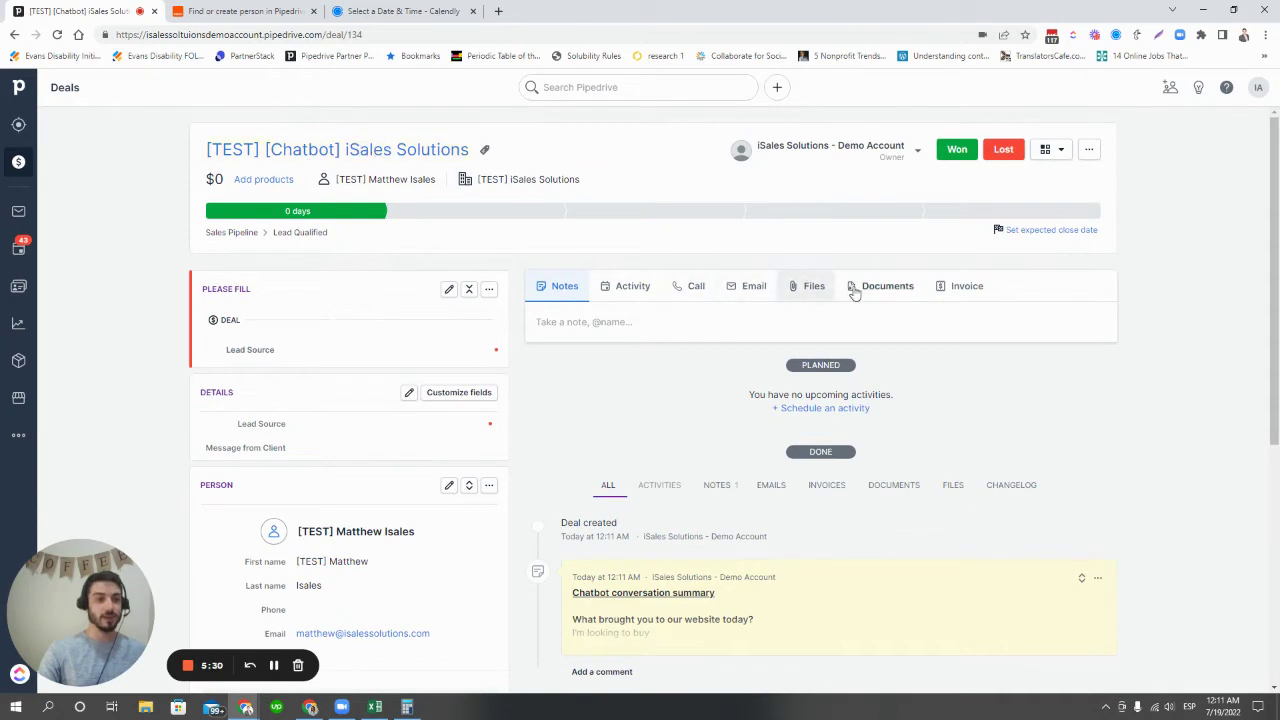
{"action": "scroll", "coordinate": [380, 330], "scroll_direction": "down", "scroll_amount": 2}
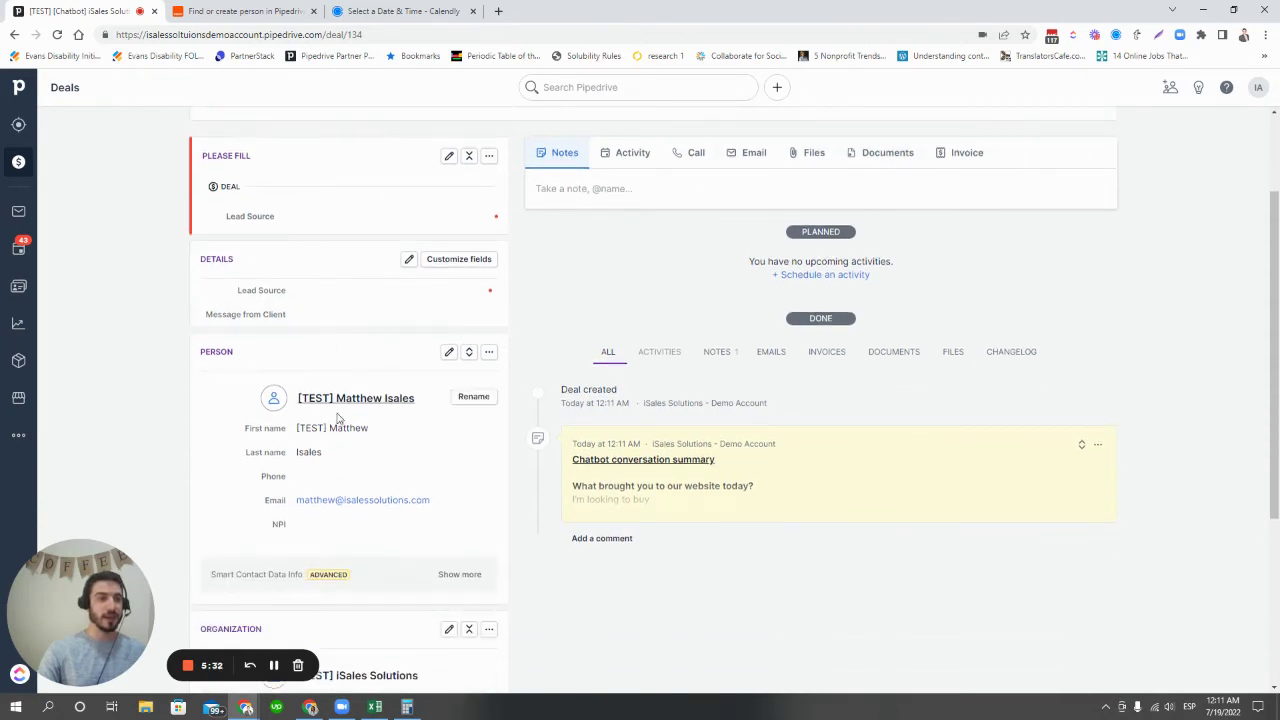
{"action": "scroll", "coordinate": [383, 337], "scroll_direction": "down", "scroll_amount": 3}
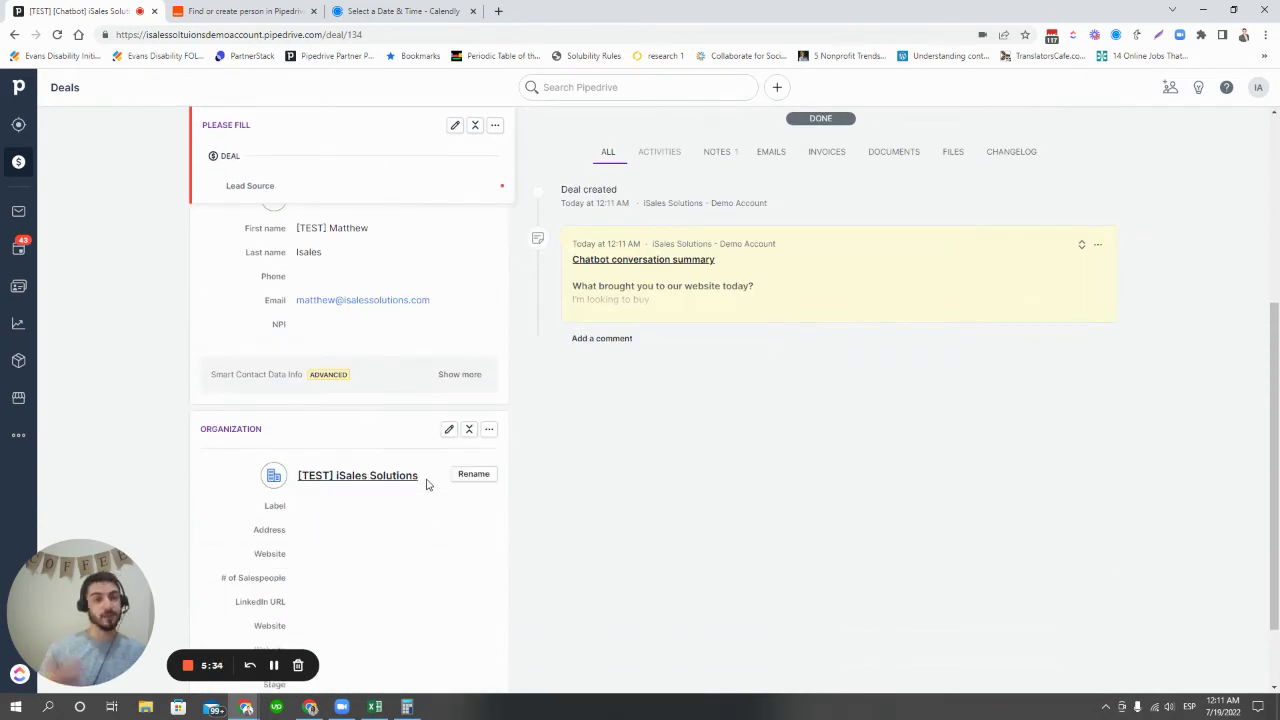
{"action": "scroll", "coordinate": [427, 484], "scroll_direction": "up", "scroll_amount": 2}
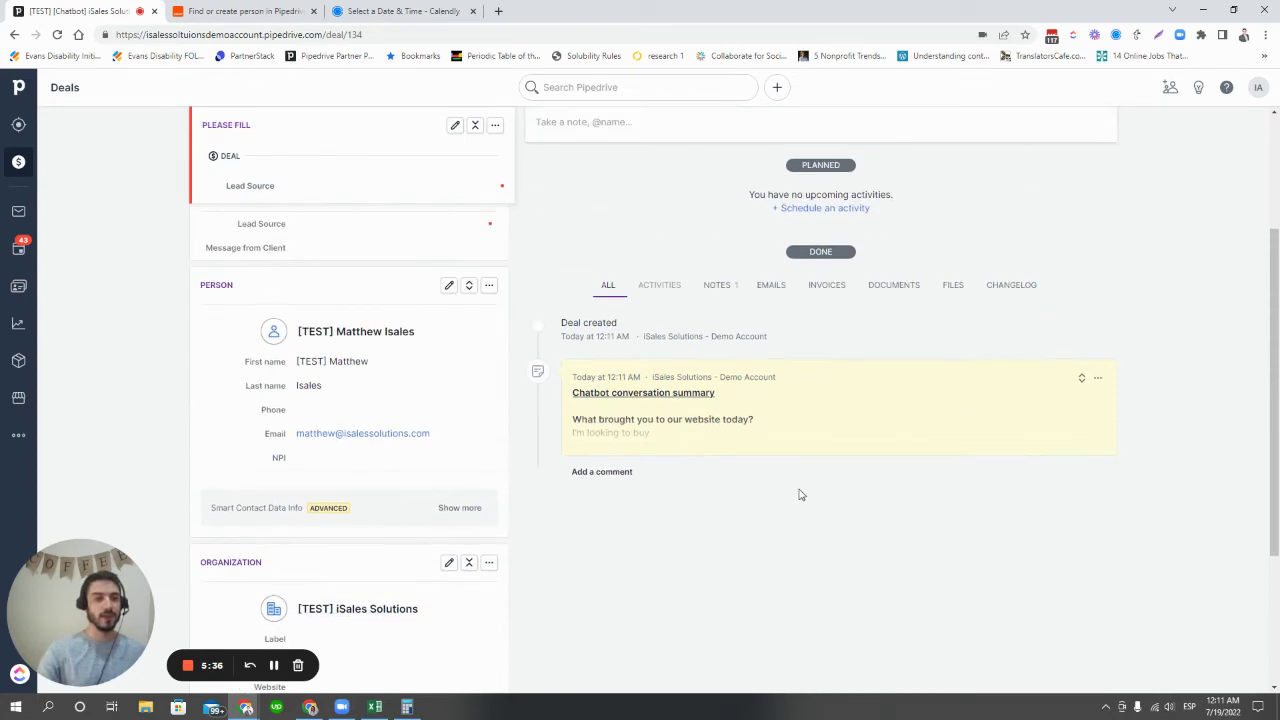
{"action": "left_click", "coordinate": [1082, 381]}
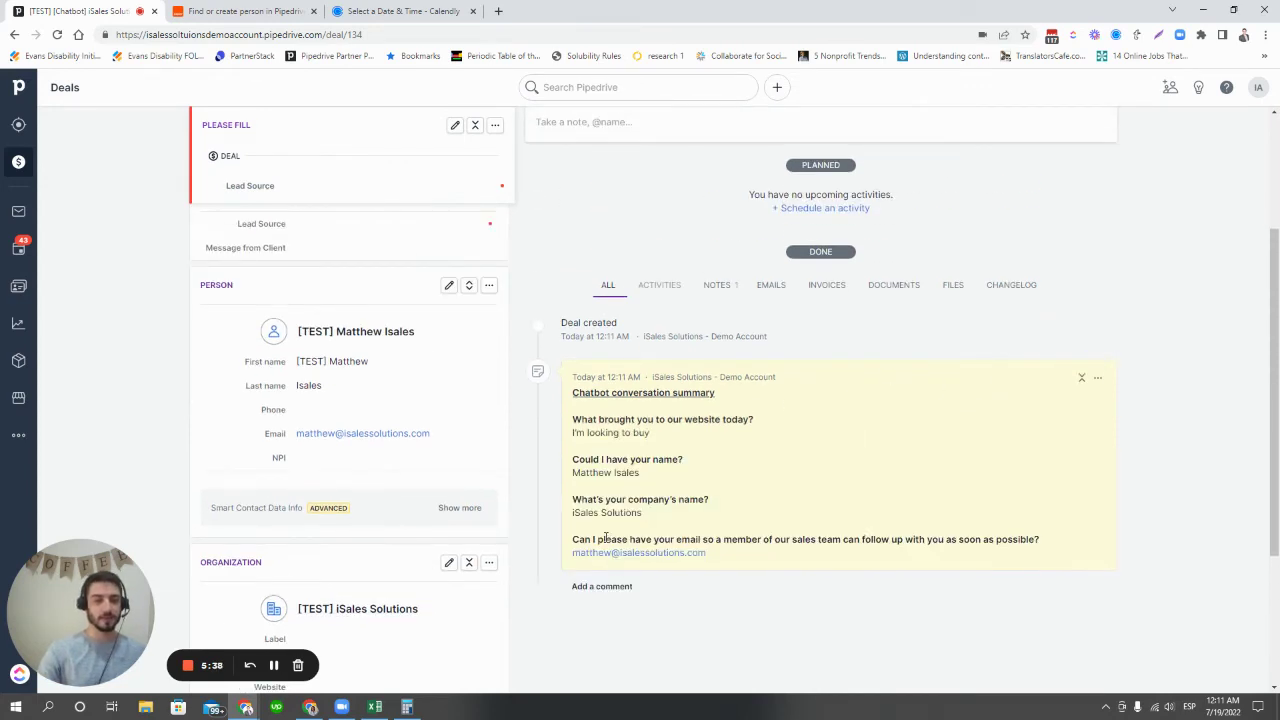
{"action": "scroll", "coordinate": [845, 537], "scroll_direction": "up", "scroll_amount": 3}
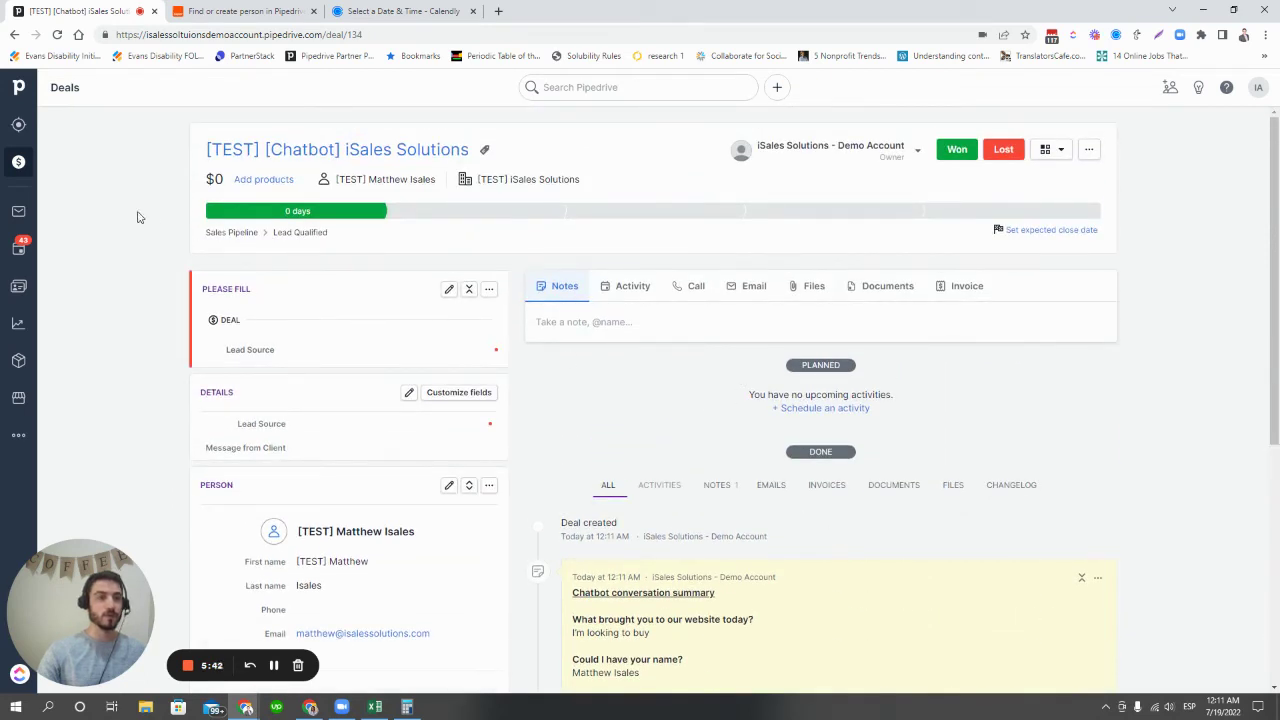
{"action": "left_click", "coordinate": [18, 165]}
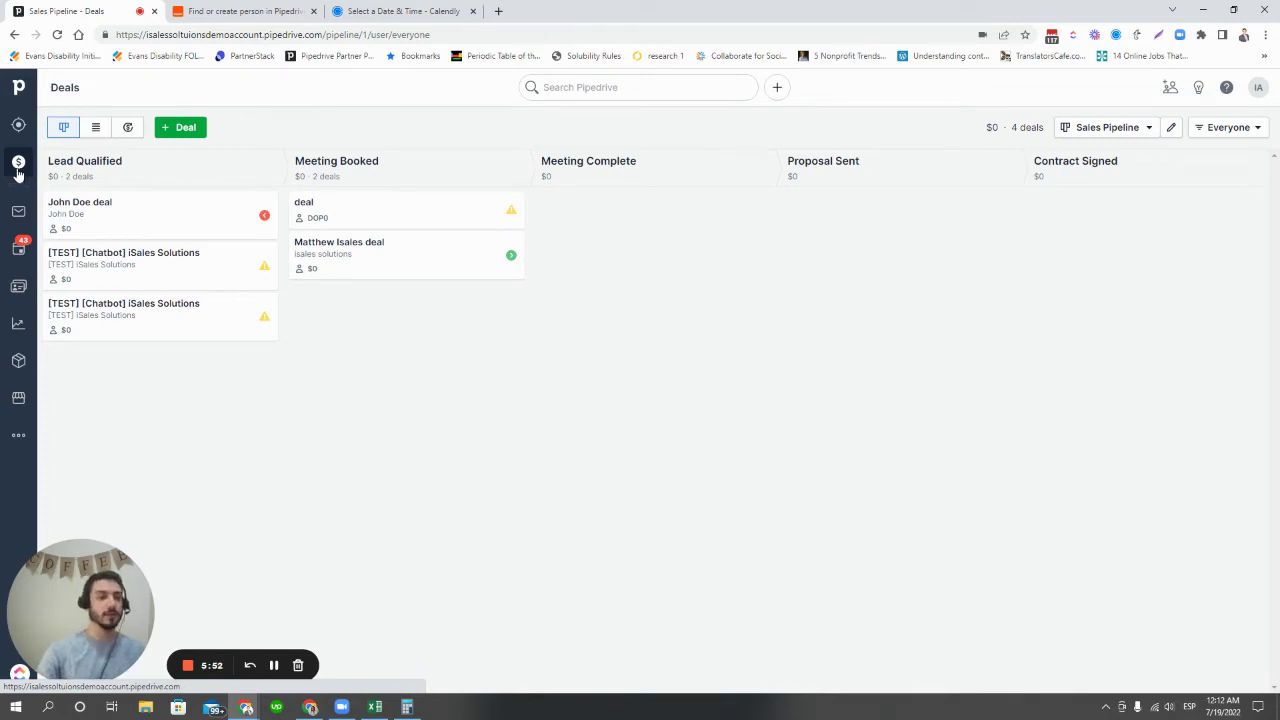
- Start a new web form with a blue primary colour and light blue background
{"action": "left_click", "coordinate": [18, 125]}
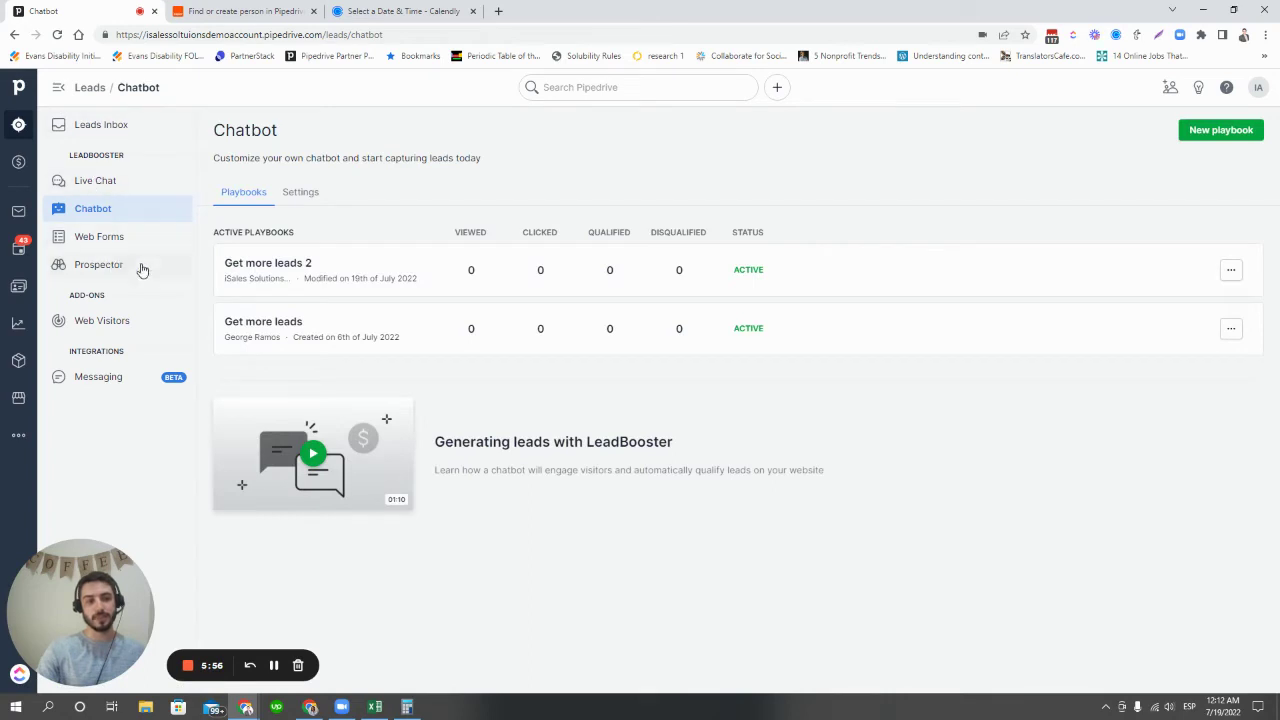
{"action": "left_click", "coordinate": [104, 235]}
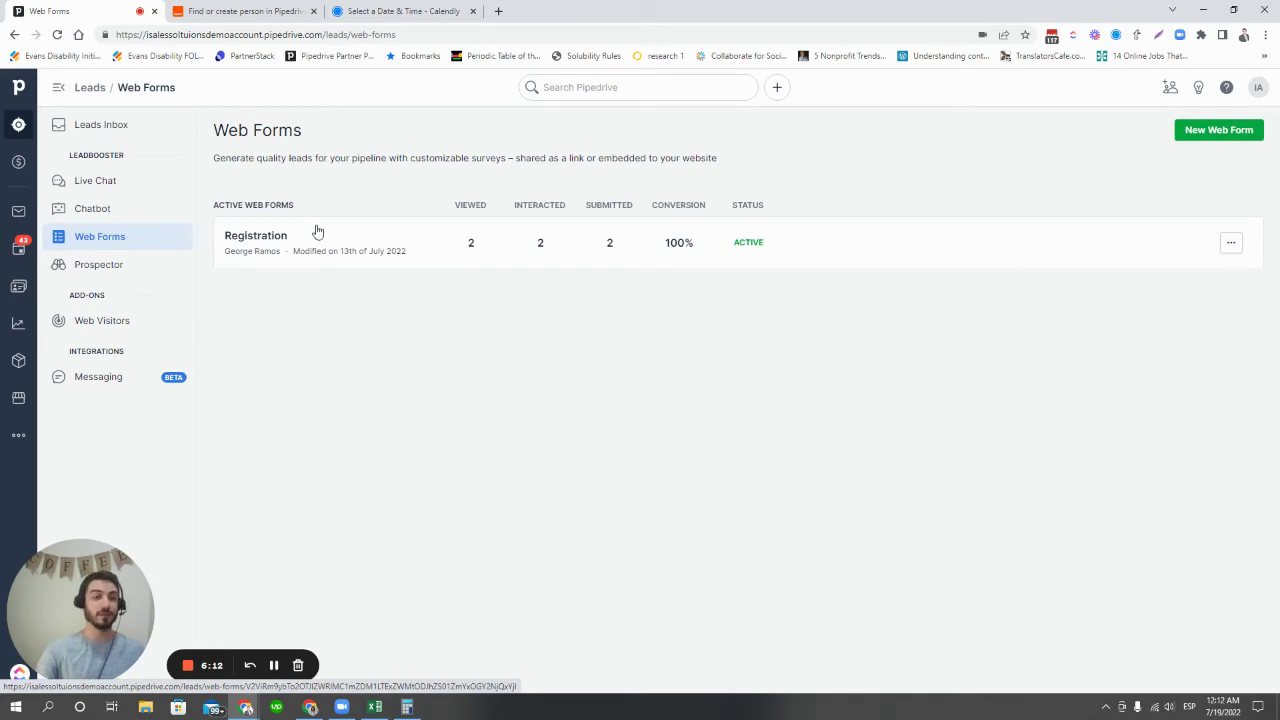
{"action": "left_click", "coordinate": [1239, 131]}
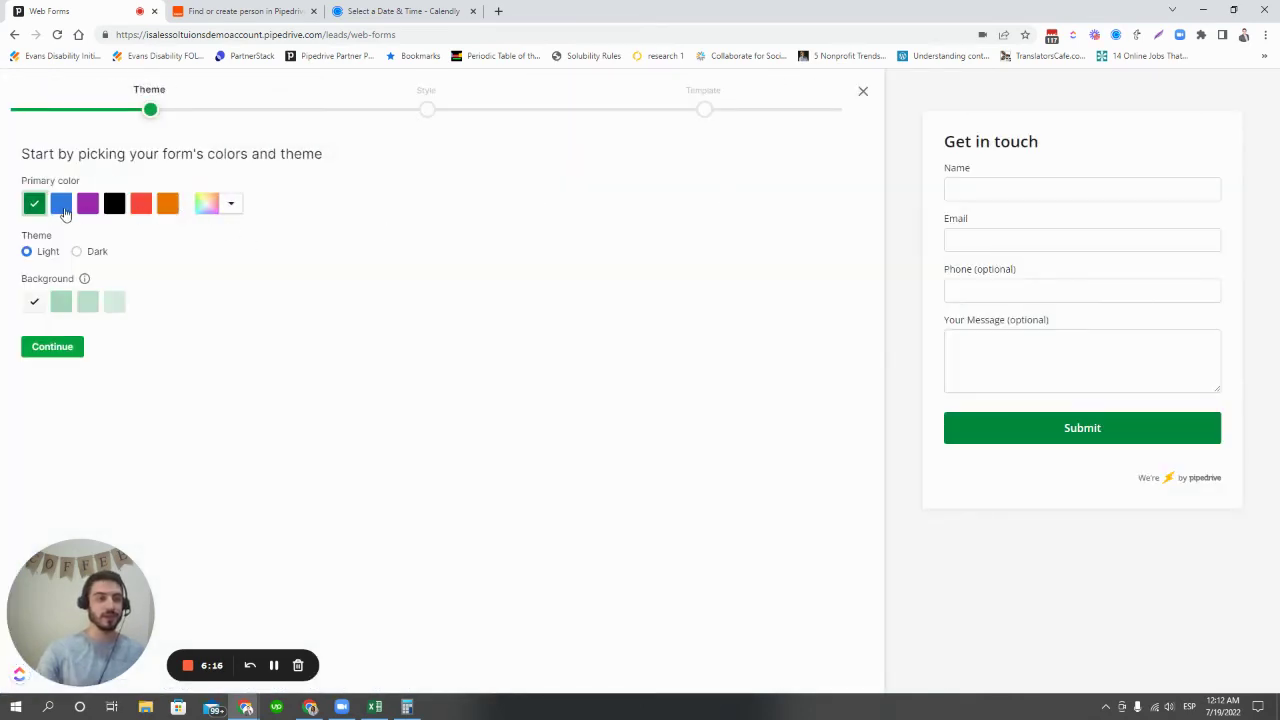
{"action": "left_click", "coordinate": [61, 204]}
{"action": "left_click", "coordinate": [61, 304]}
{"action": "left_click", "coordinate": [87, 302]}
{"action": "left_click", "coordinate": [52, 347]}
- Set the form font to Narrow and the field style to Boxy
{"action": "left_click", "coordinate": [123, 206]}
{"action": "left_click", "coordinate": [106, 272]}
{"action": "left_click", "coordinate": [212, 205]}
{"action": "left_click", "coordinate": [222, 254]}
{"action": "left_click", "coordinate": [52, 347]}
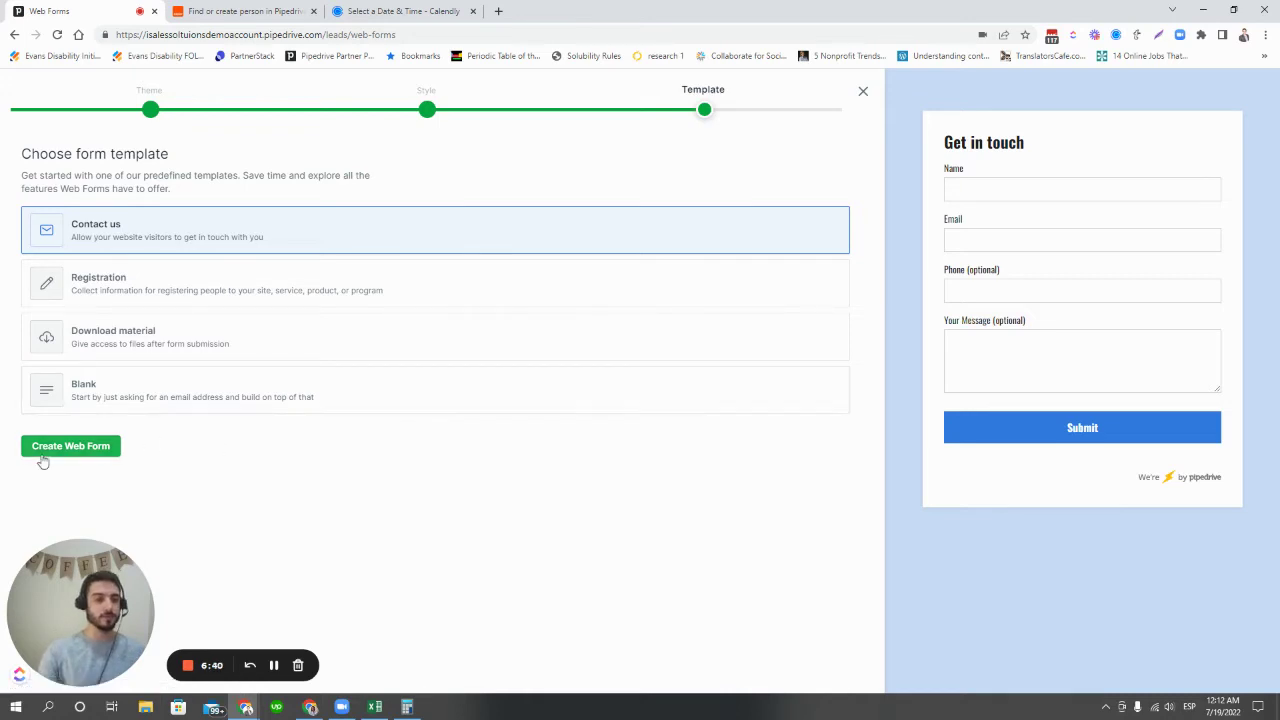
- Create and save the form from the Contact us template, then open its sharing settings
{"action": "left_click", "coordinate": [71, 446]}
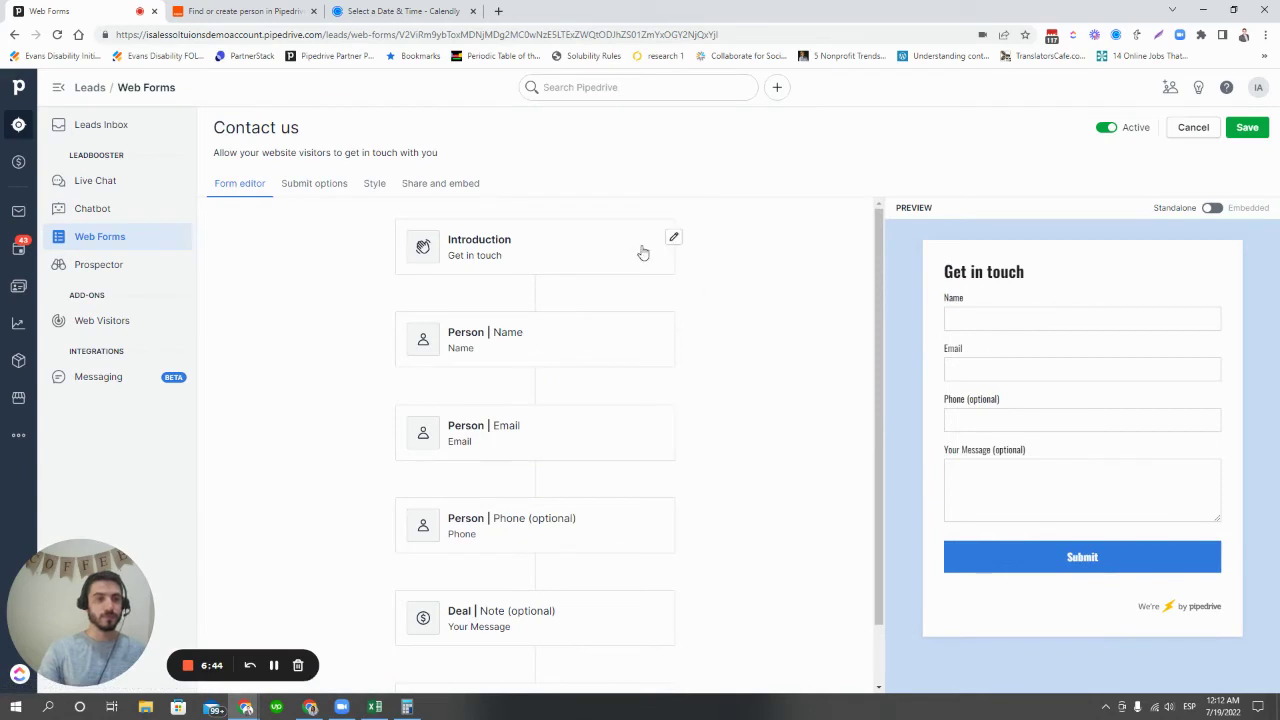
{"action": "scroll", "coordinate": [581, 512], "scroll_direction": "down", "scroll_amount": 1}
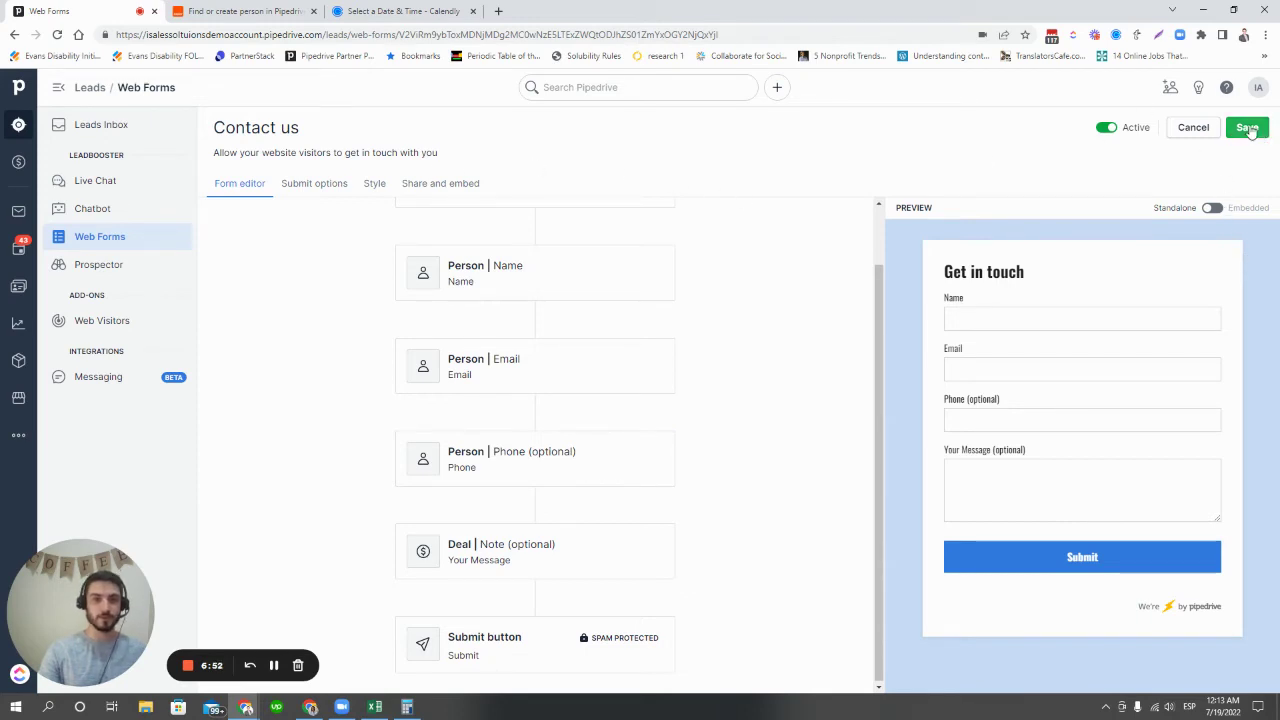
{"action": "left_click", "coordinate": [1248, 129]}
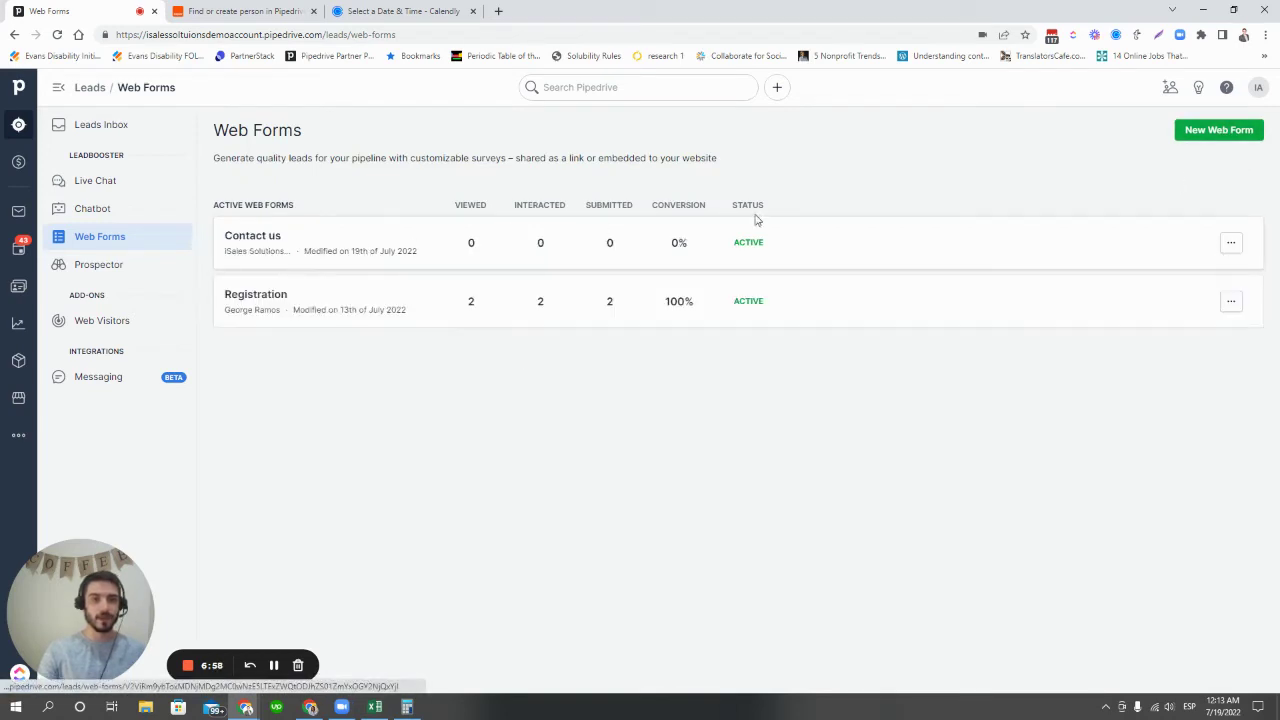
{"action": "left_click", "coordinate": [1231, 242]}
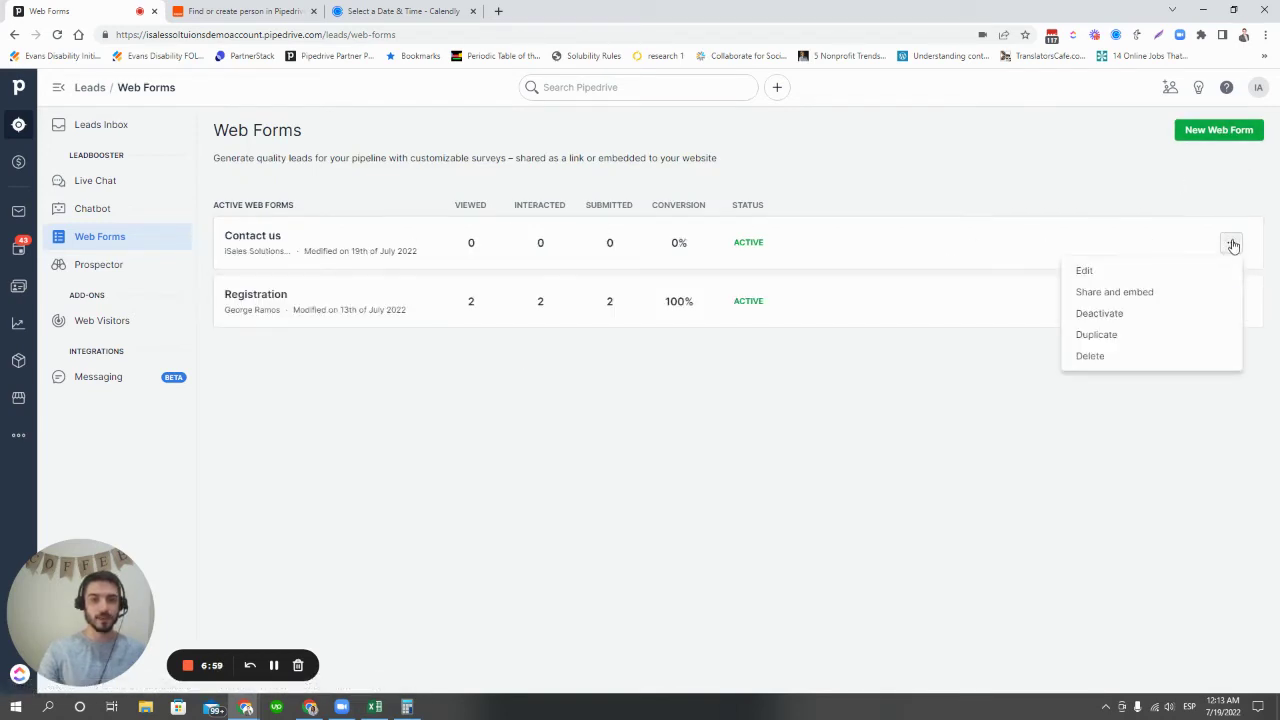
{"action": "left_click", "coordinate": [1151, 292]}
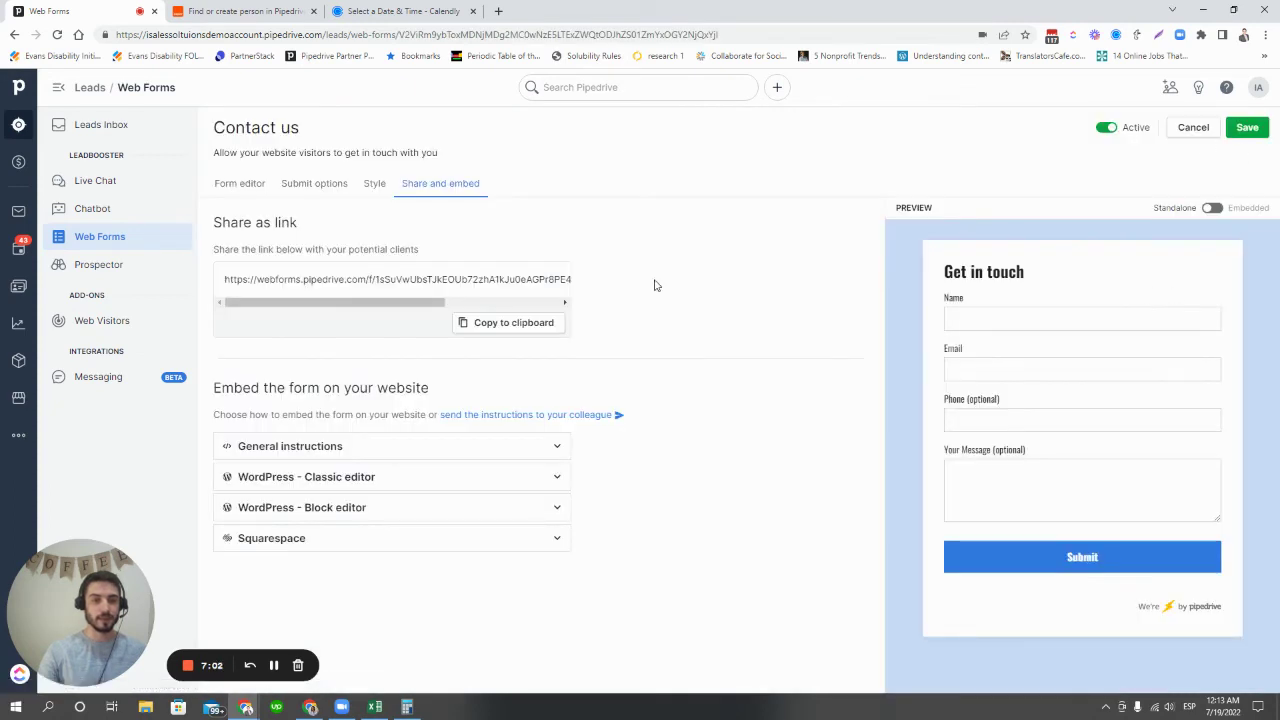
- Set the form's success page title to 'Thanks!'
{"action": "left_click", "coordinate": [325, 184]}
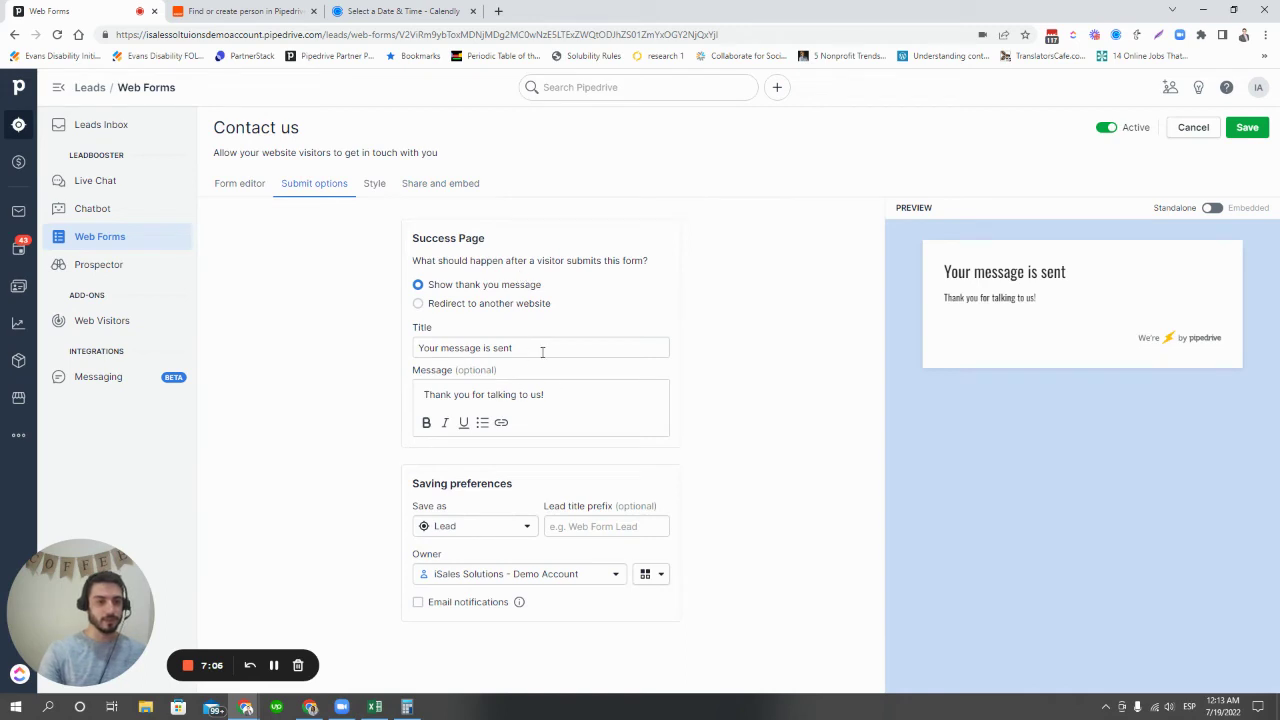
{"action": "left_click_drag", "start_coordinate": [542, 352], "coordinate": [412, 348]}
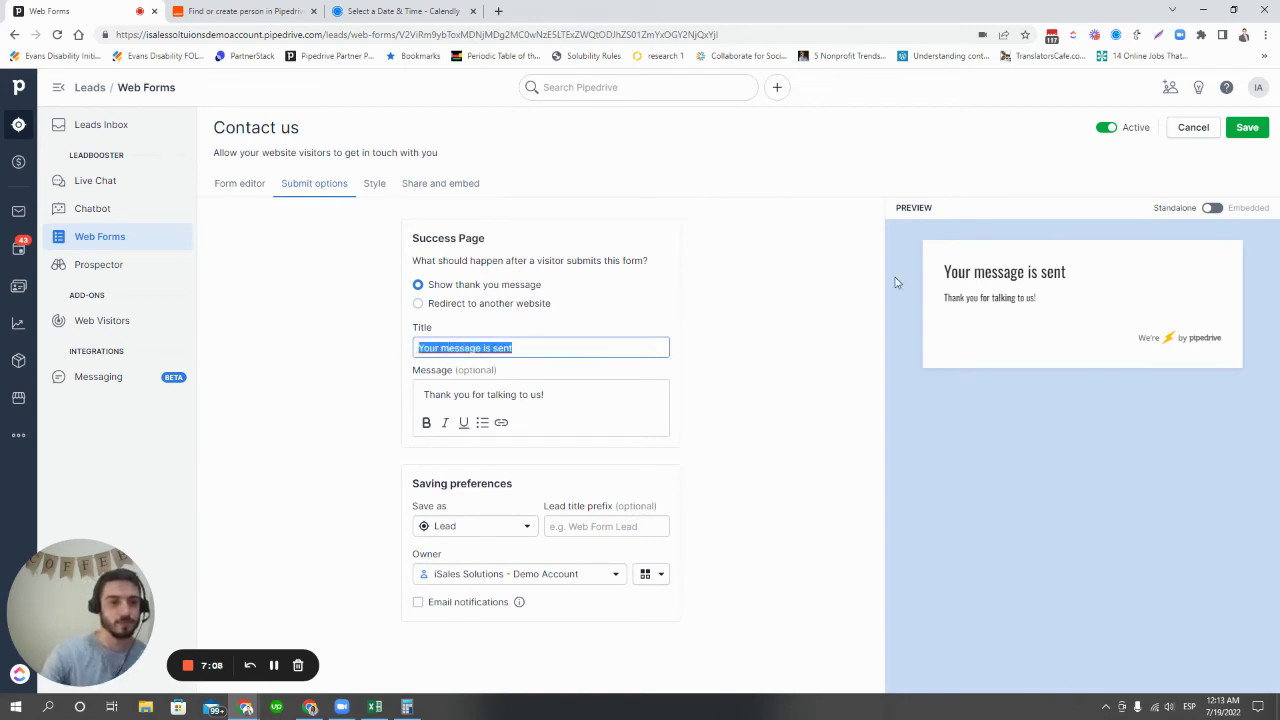
{"action": "type", "text": "Me"}
{"action": "key", "text": "BackSpace"}
{"action": "key", "text": "BackSpace"}
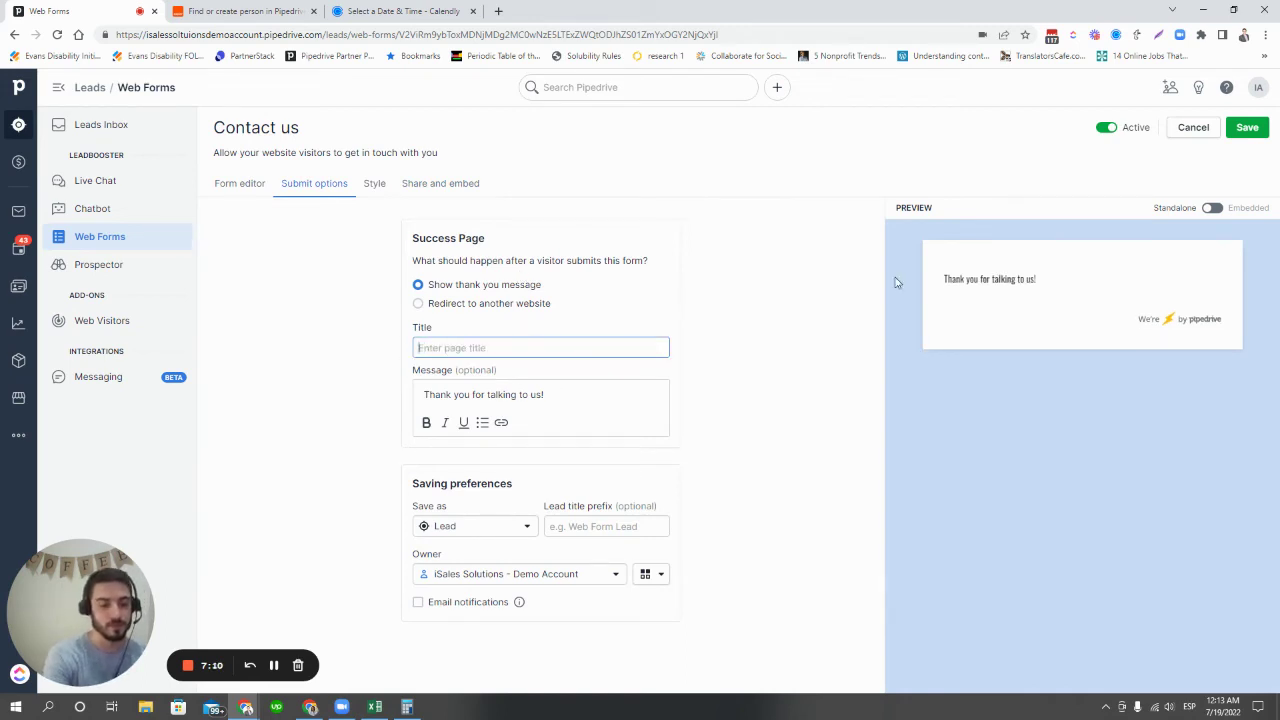
{"action": "type", "text": "W"}
{"action": "key", "text": "BackSpace"}
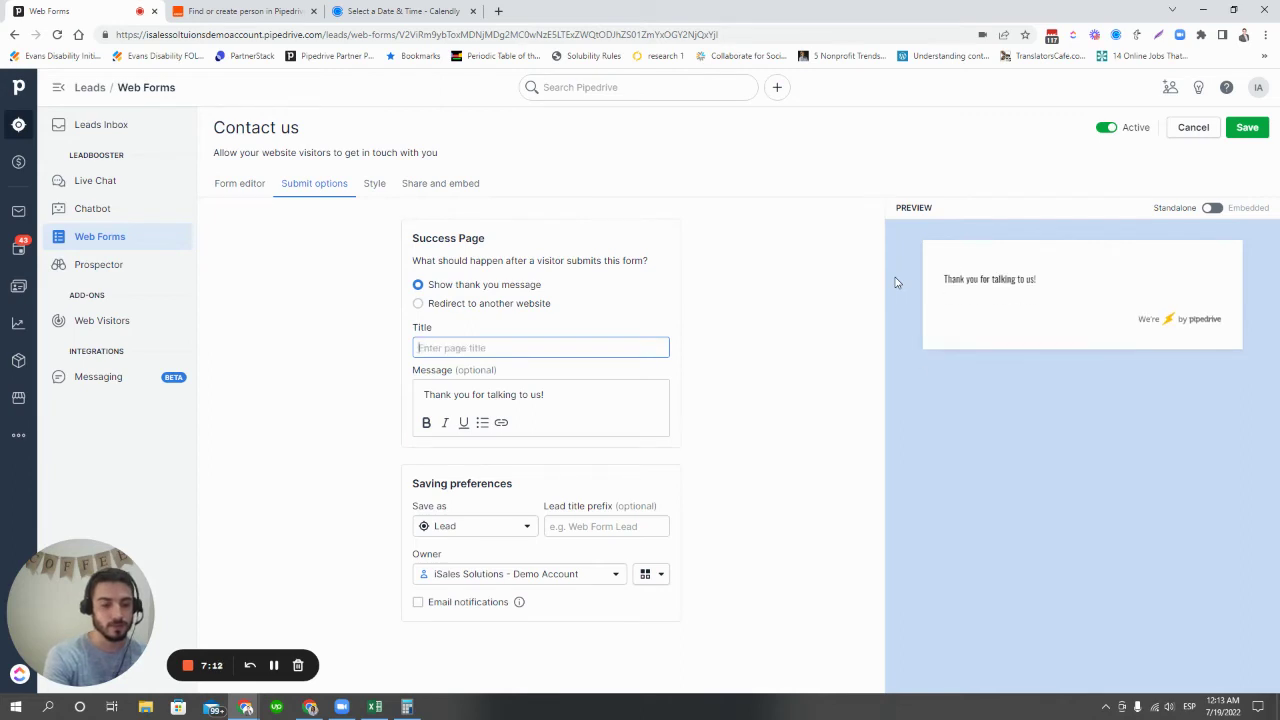
{"action": "type", "text": "Webform"}
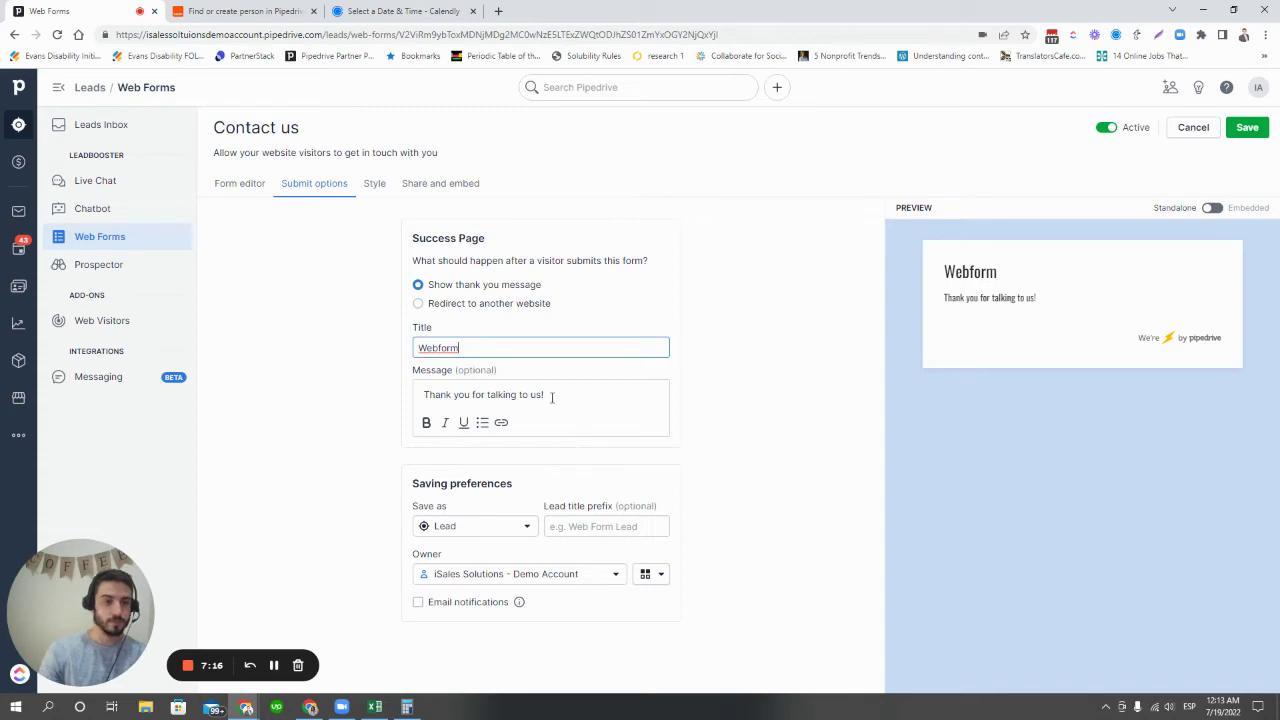
{"action": "double_click", "coordinate": [476, 348]}
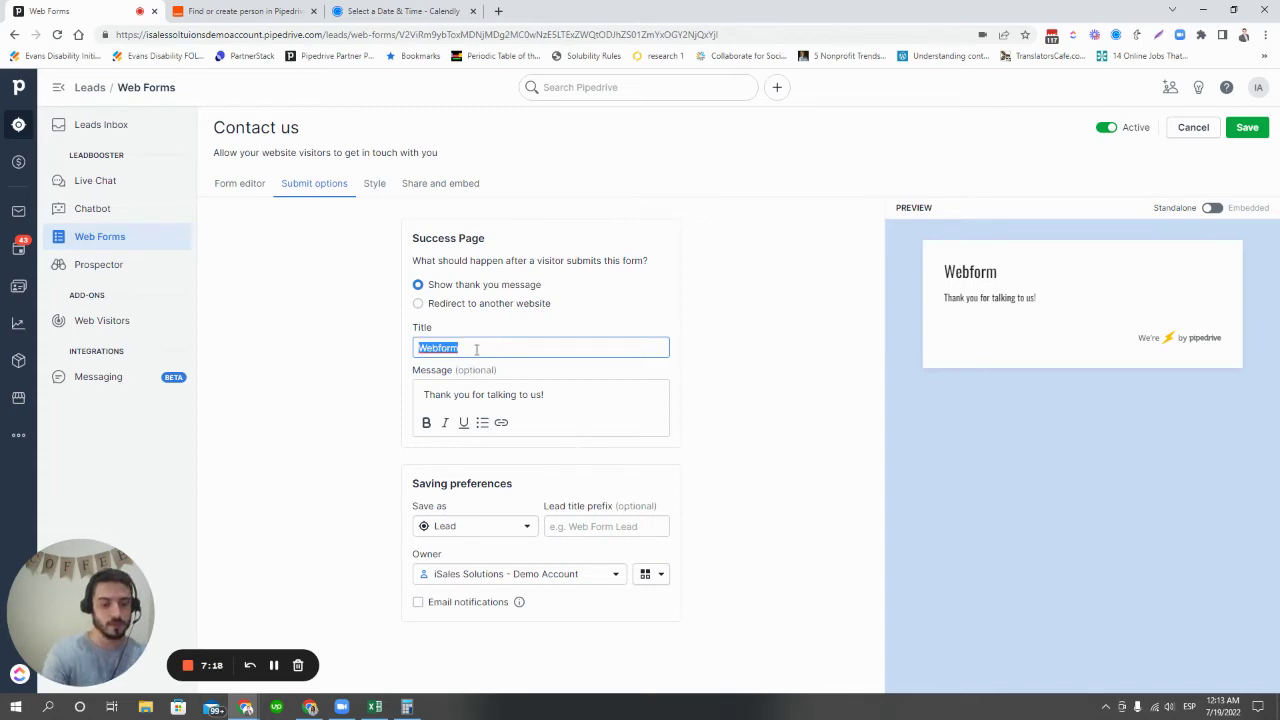
{"action": "type", "text": "Thanks!"}
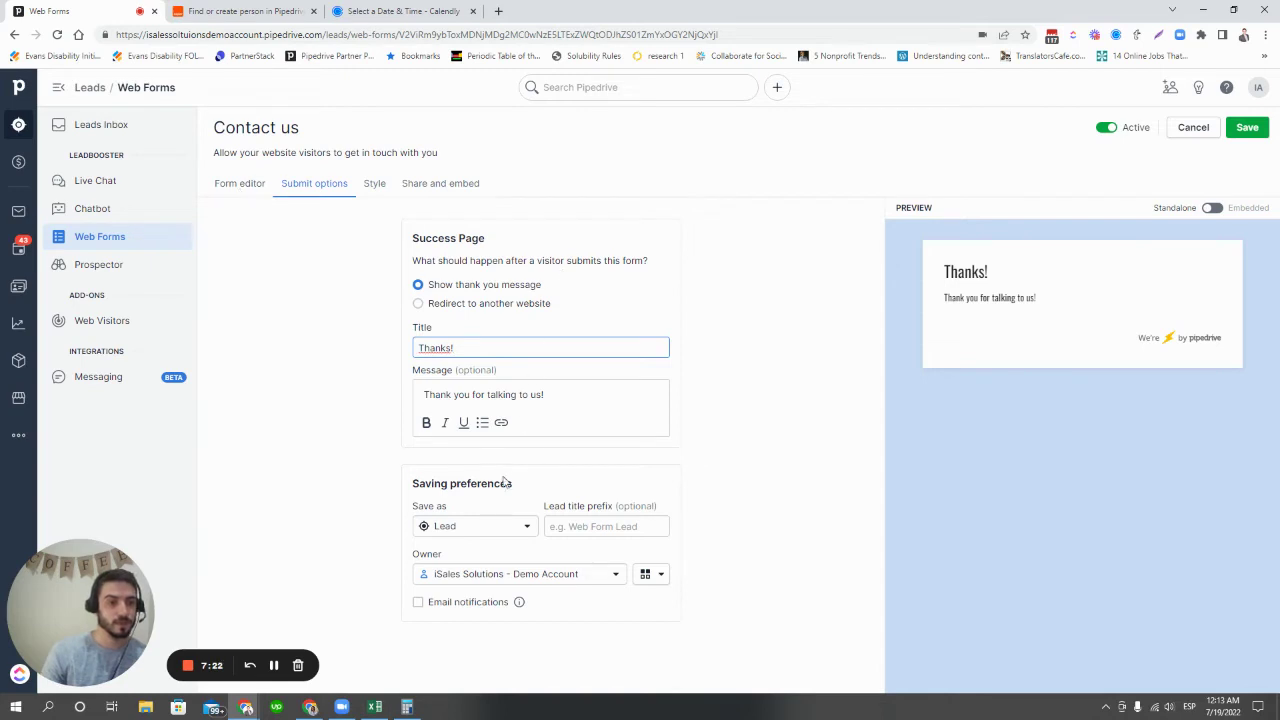
- Save submissions as deals with title prefix 'Webform' and save the form
{"action": "left_click", "coordinate": [503, 530]}
{"action": "left_click", "coordinate": [489, 576]}
{"action": "left_click", "coordinate": [590, 527]}
{"action": "type", "text": "Webform"}
{"action": "scroll", "coordinate": [540, 560], "scroll_direction": "down", "scroll_amount": 1}
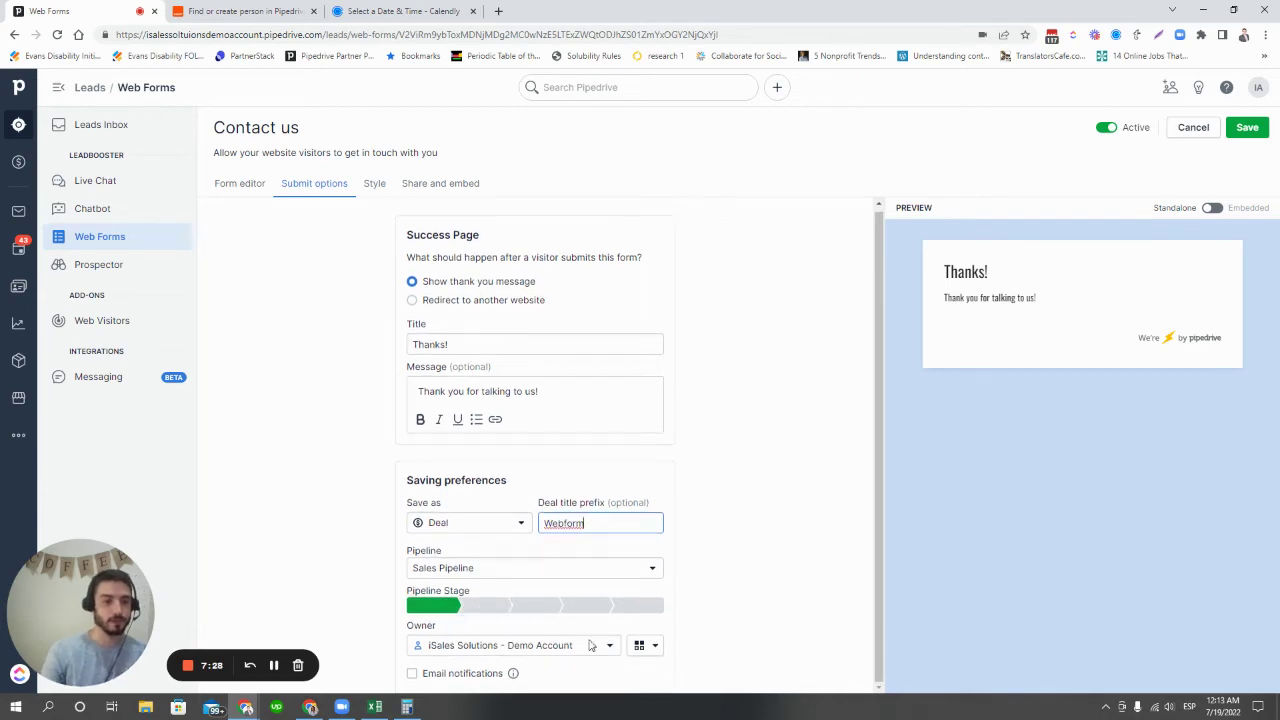
{"action": "left_click", "coordinate": [1247, 130]}
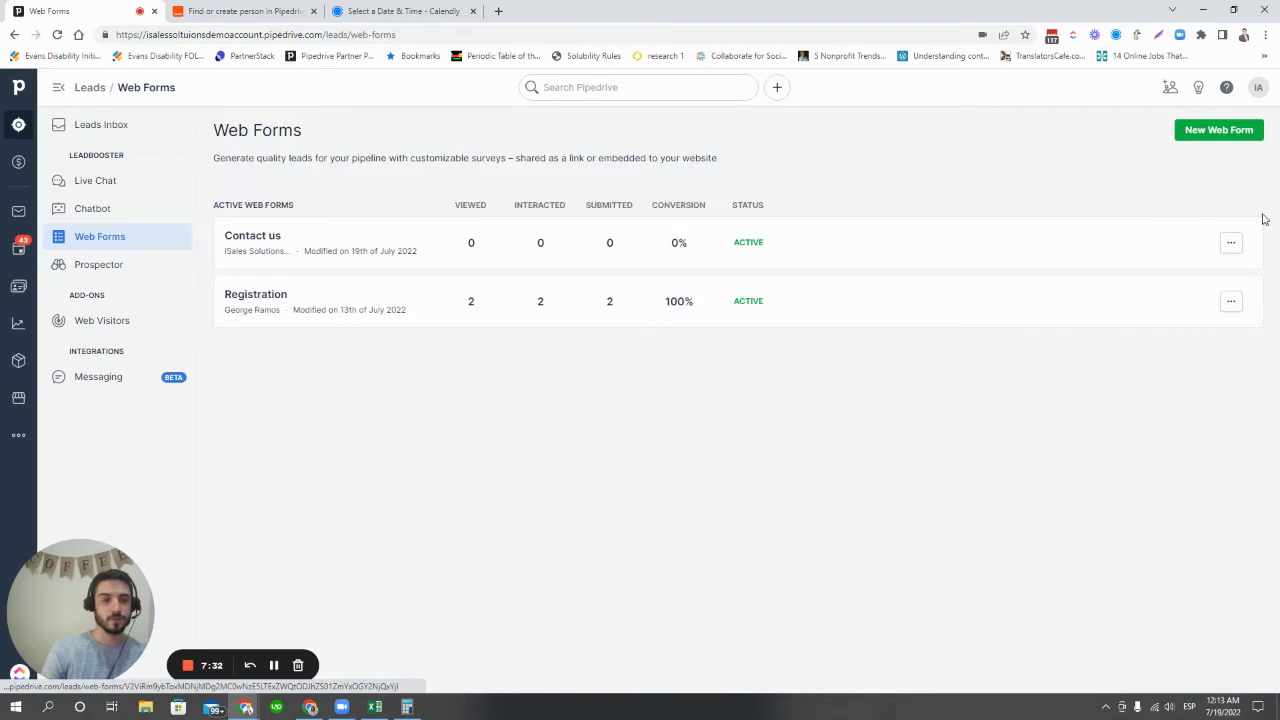
- Copy the Contact us form's public link and load it in a new browser tab
{"action": "left_click", "coordinate": [1232, 245]}
{"action": "left_click", "coordinate": [1193, 297]}
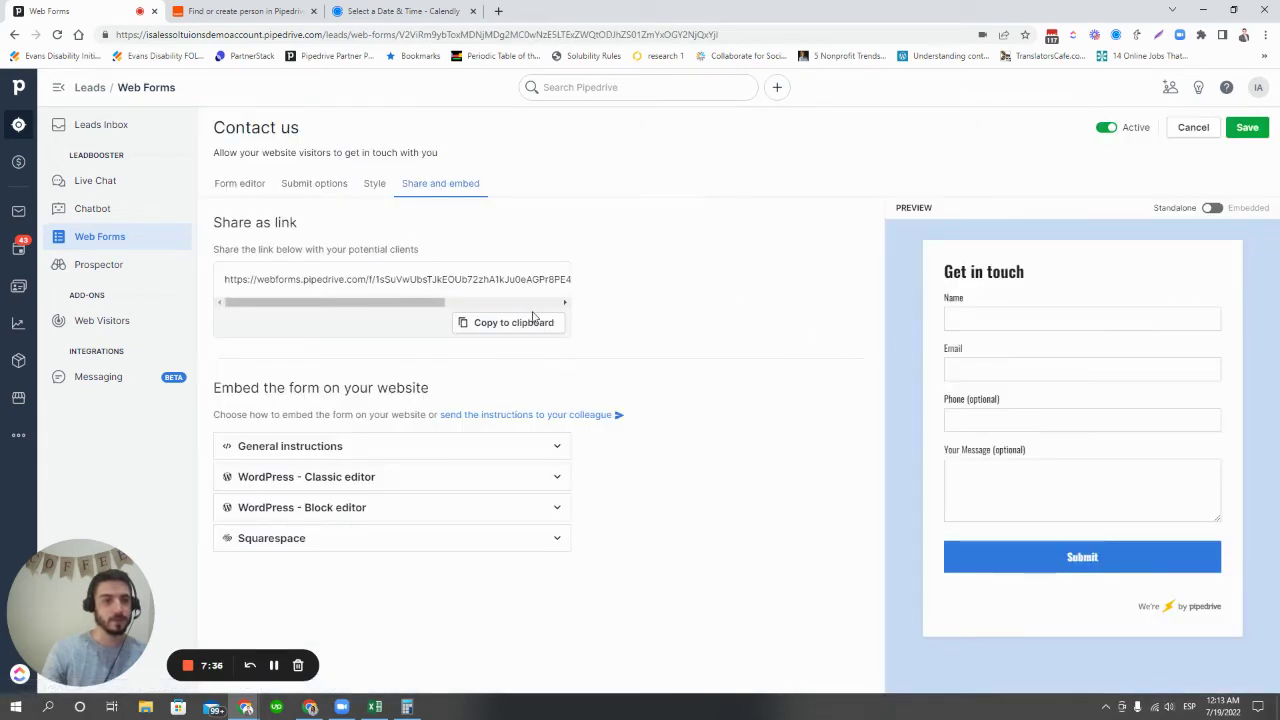
{"action": "left_click", "coordinate": [528, 322]}
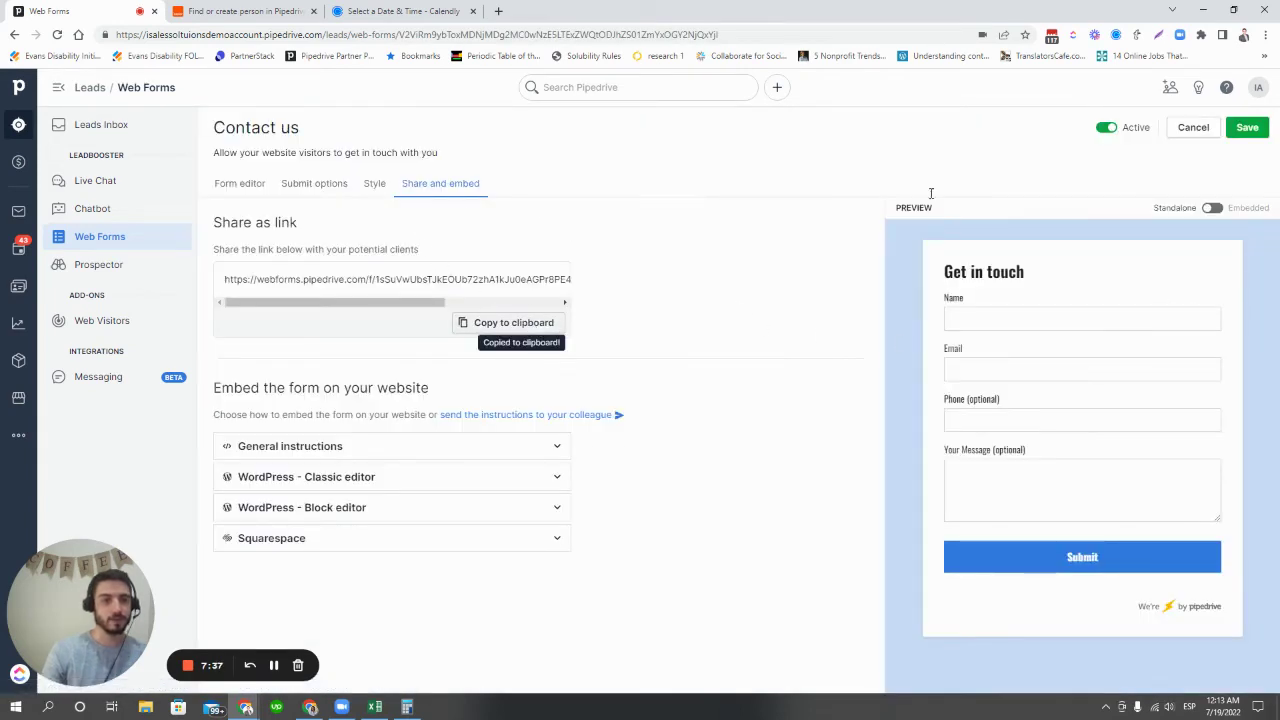
{"action": "left_click", "coordinate": [498, 11]}
{"action": "left_click", "coordinate": [473, 35]}
{"action": "key", "text": "ctrl+v"}
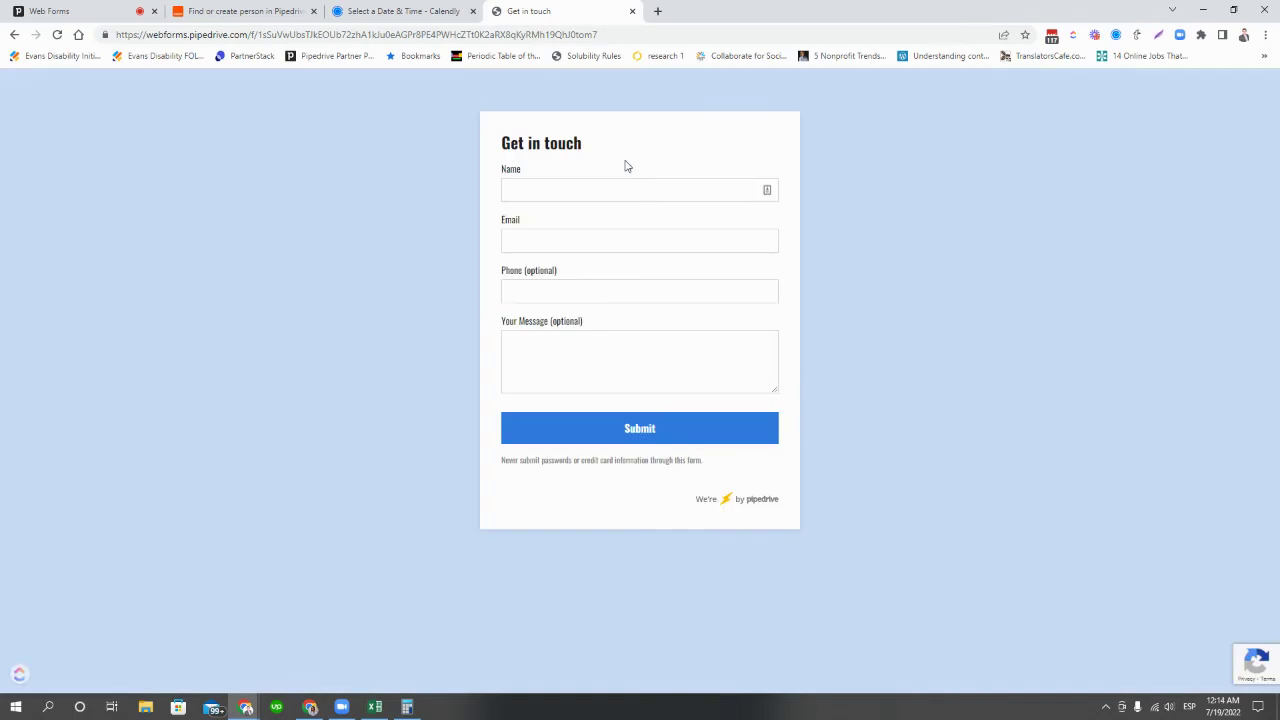
- Fill in a test contact's name, e-mail and phone number, submit, and return to Pipedrive
{"action": "left_click", "coordinate": [608, 193]}
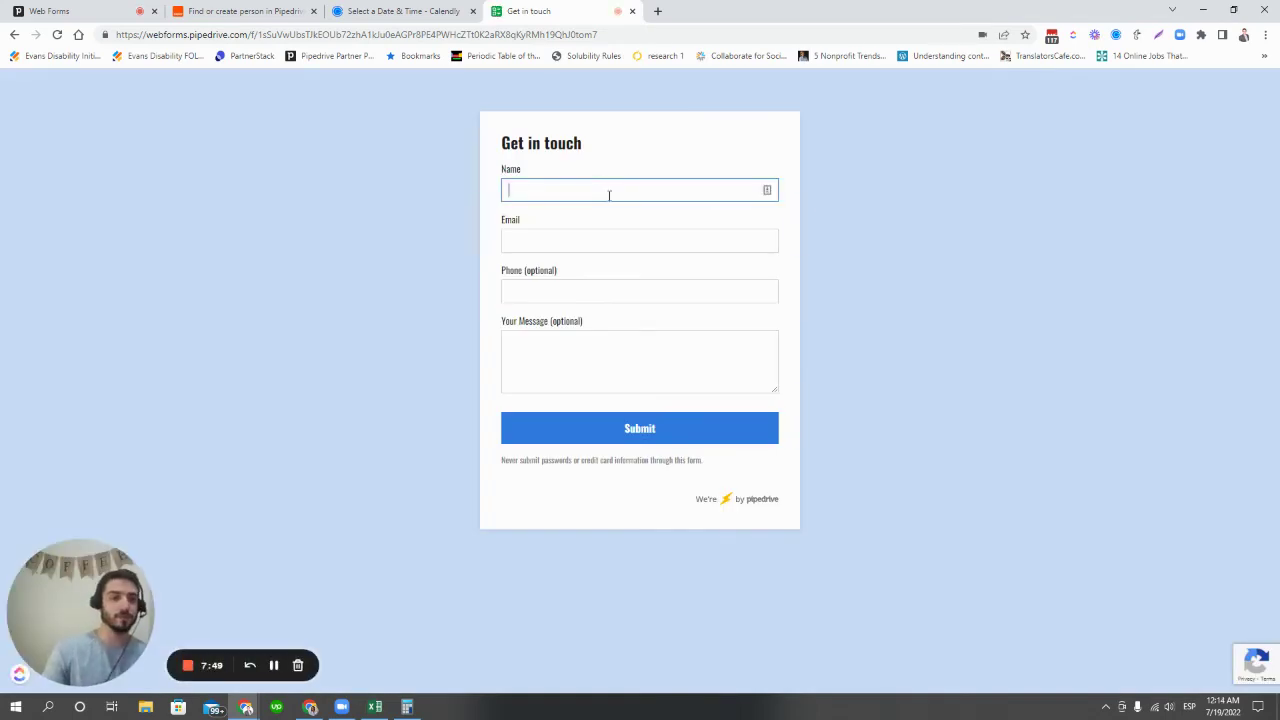
{"action": "type", "text": "Matthew "}
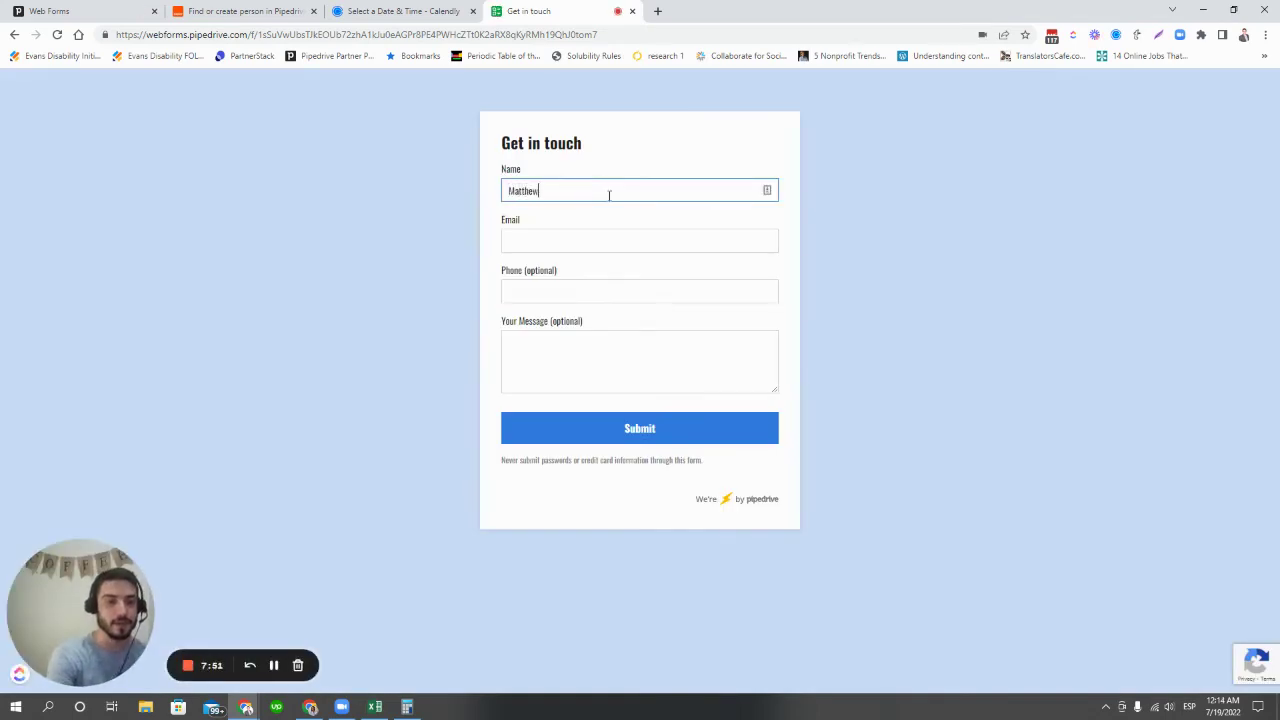
{"action": "type", "text": "Isales2"}
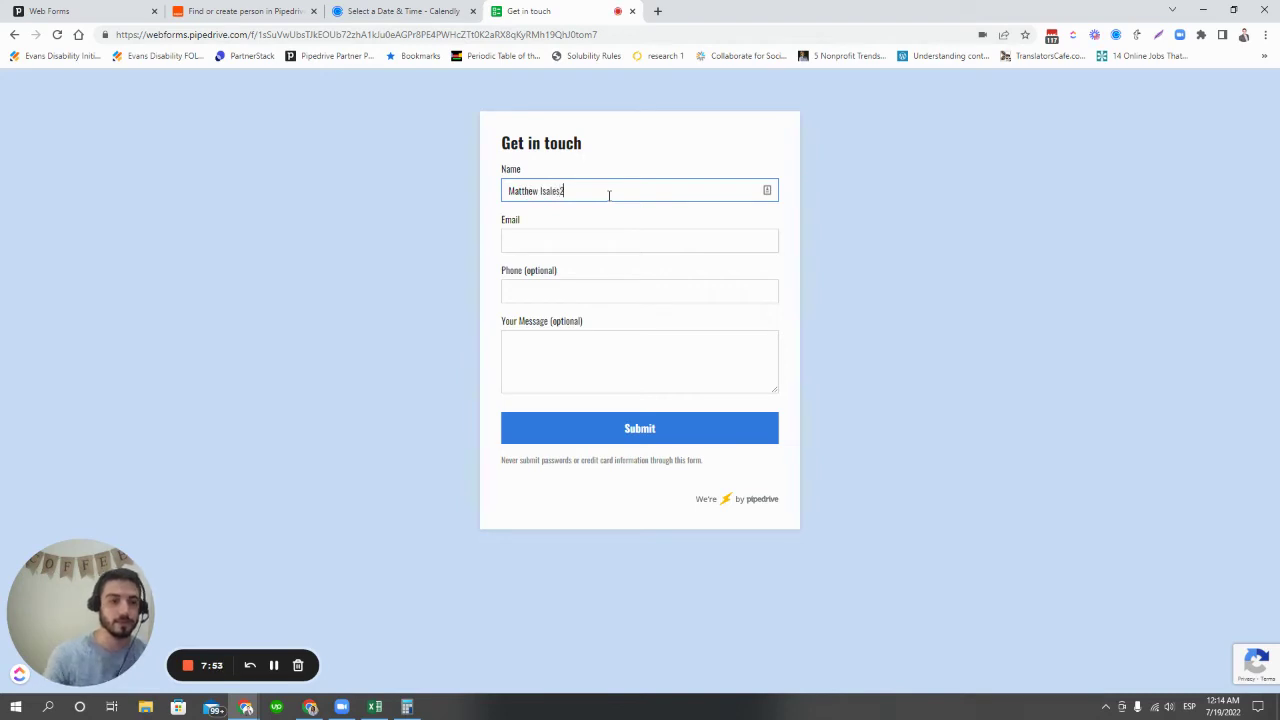
{"action": "left_click", "coordinate": [606, 240]}
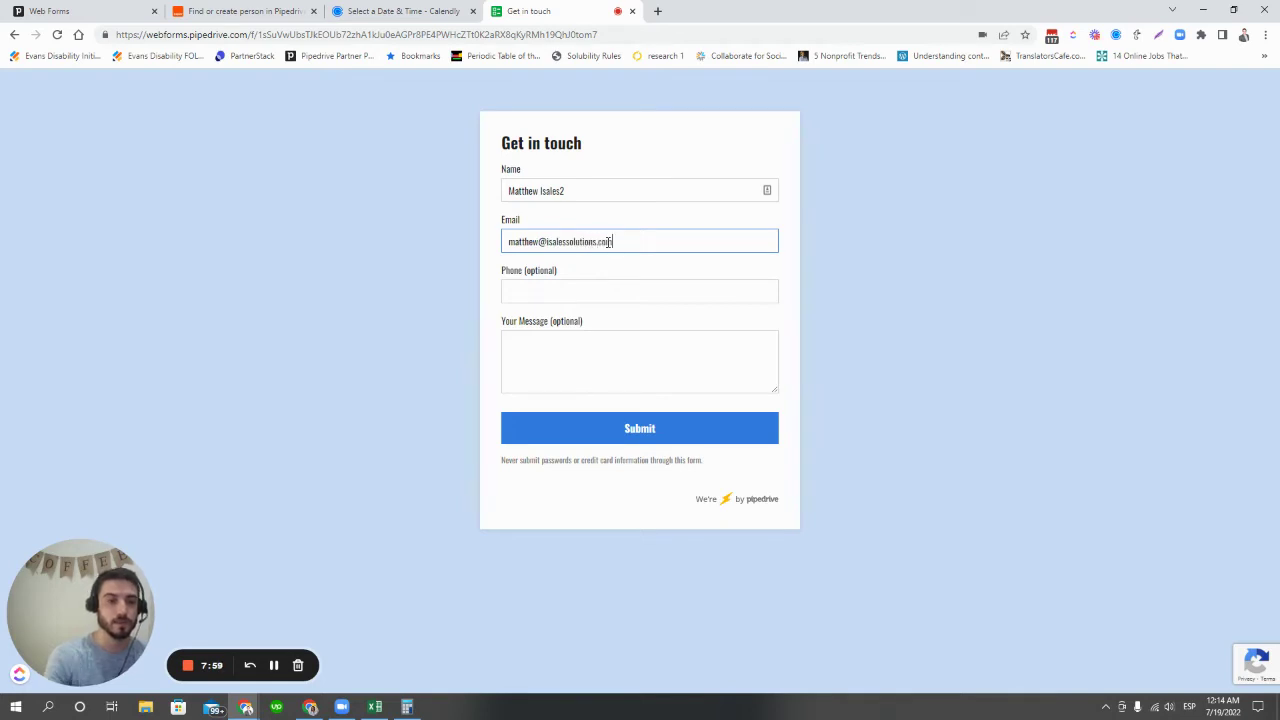
{"action": "left_click", "coordinate": [594, 289]}
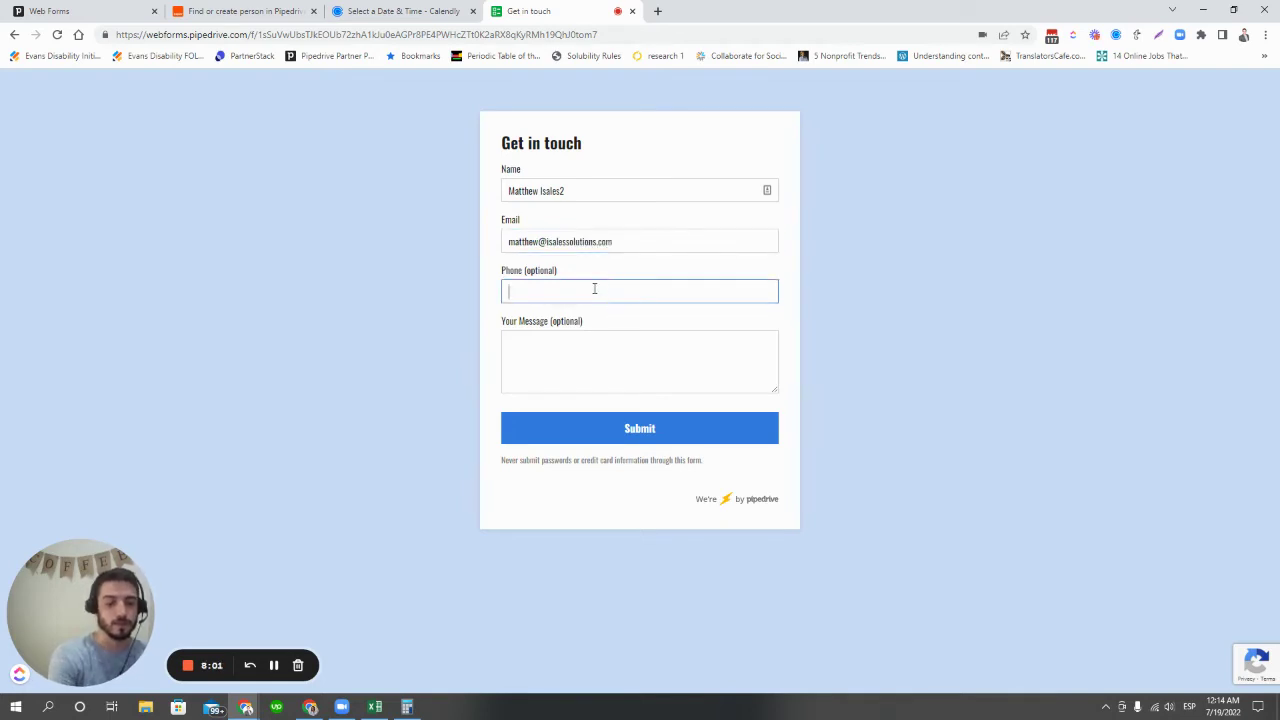
{"action": "left_click", "coordinate": [621, 340]}
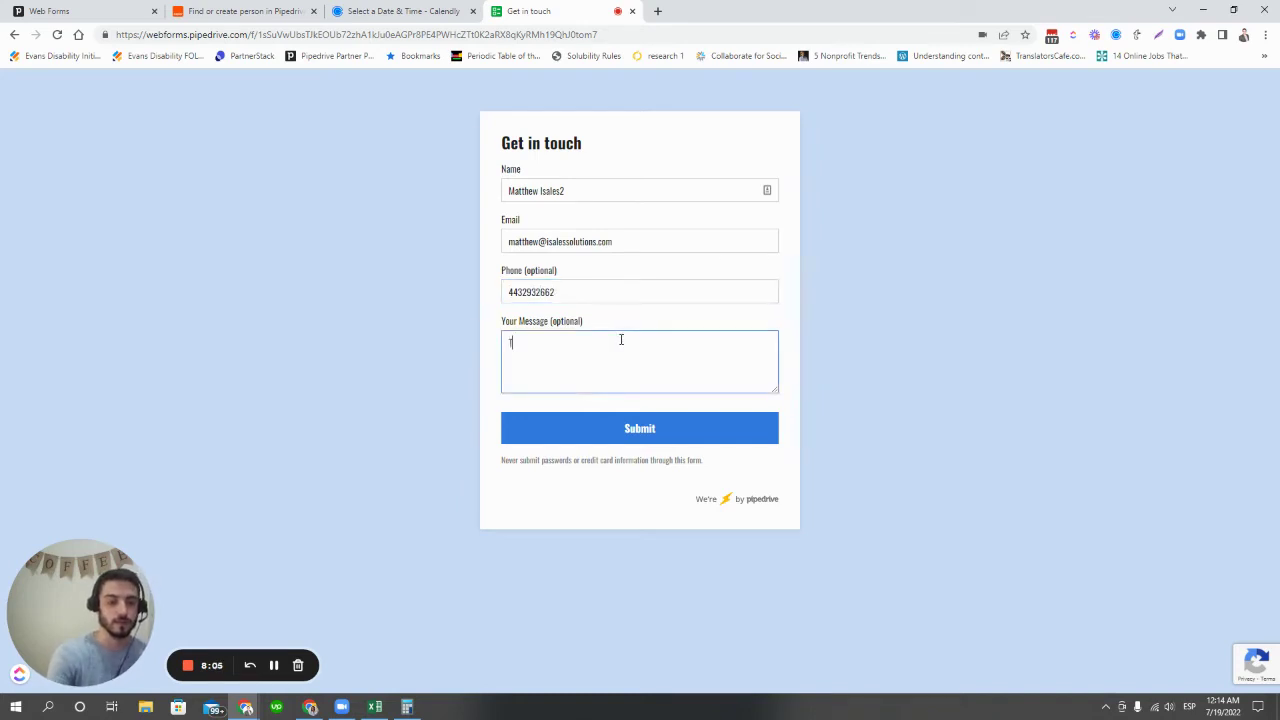
{"action": "left_click", "coordinate": [668, 438]}
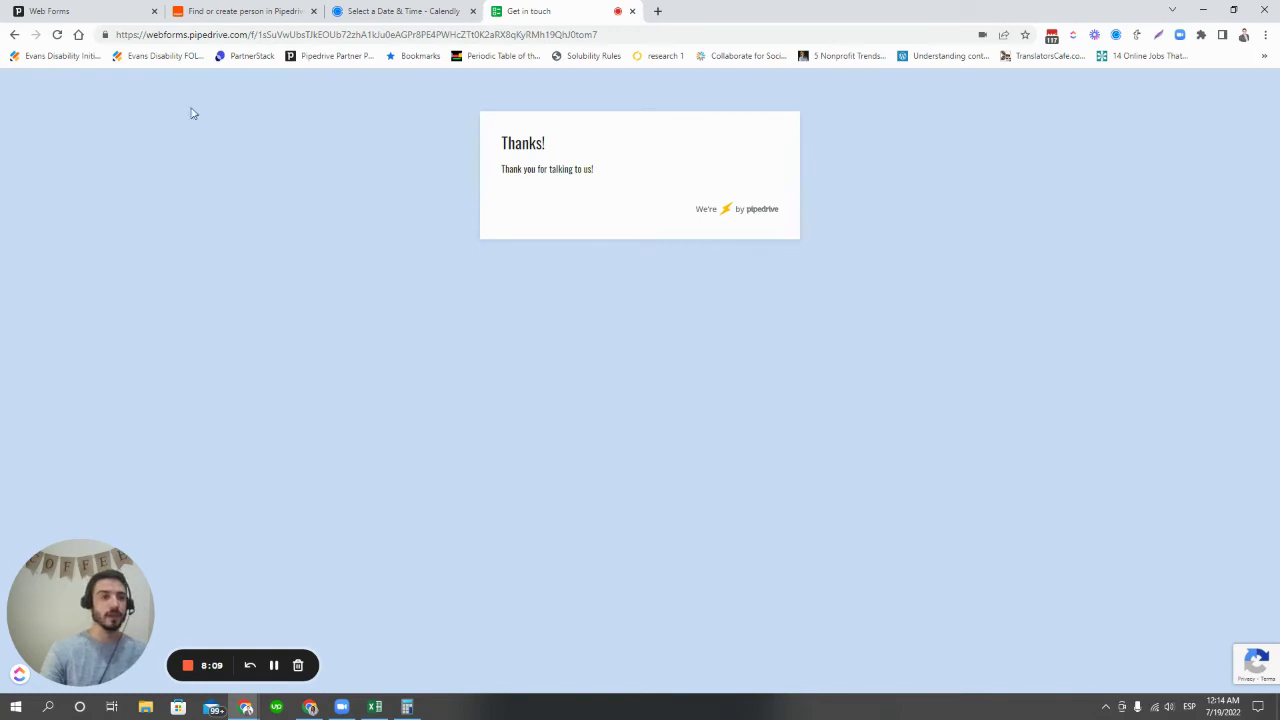
{"action": "left_click", "coordinate": [112, 16]}
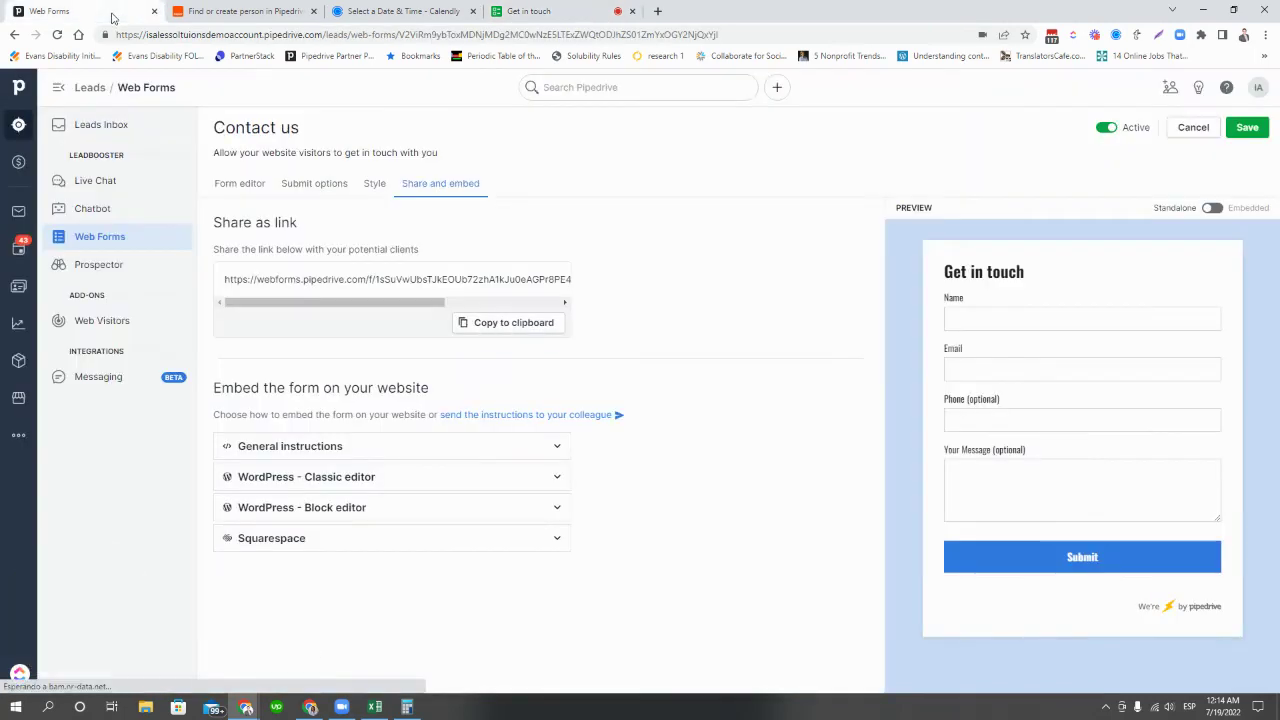
- Open the new Webform deal, expand its Web Form submission summary, then return to the Sales Pipeline
{"action": "left_click", "coordinate": [18, 161]}
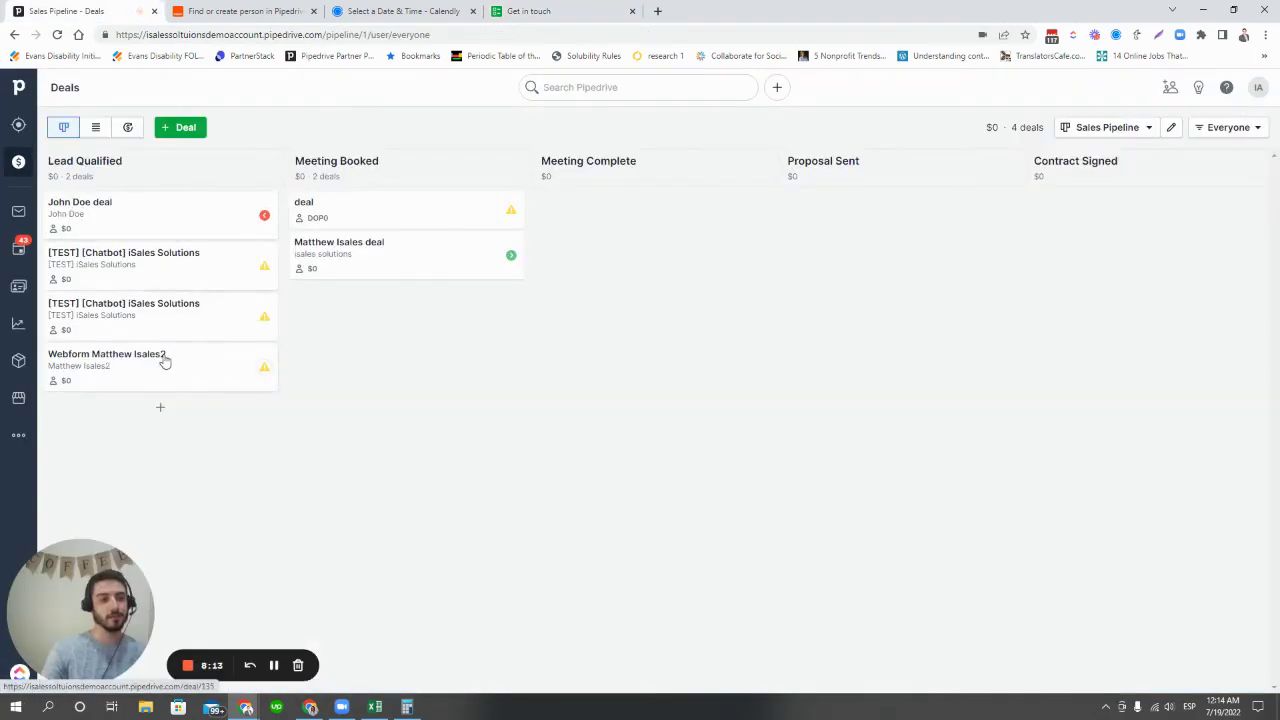
{"action": "left_click", "coordinate": [161, 359]}
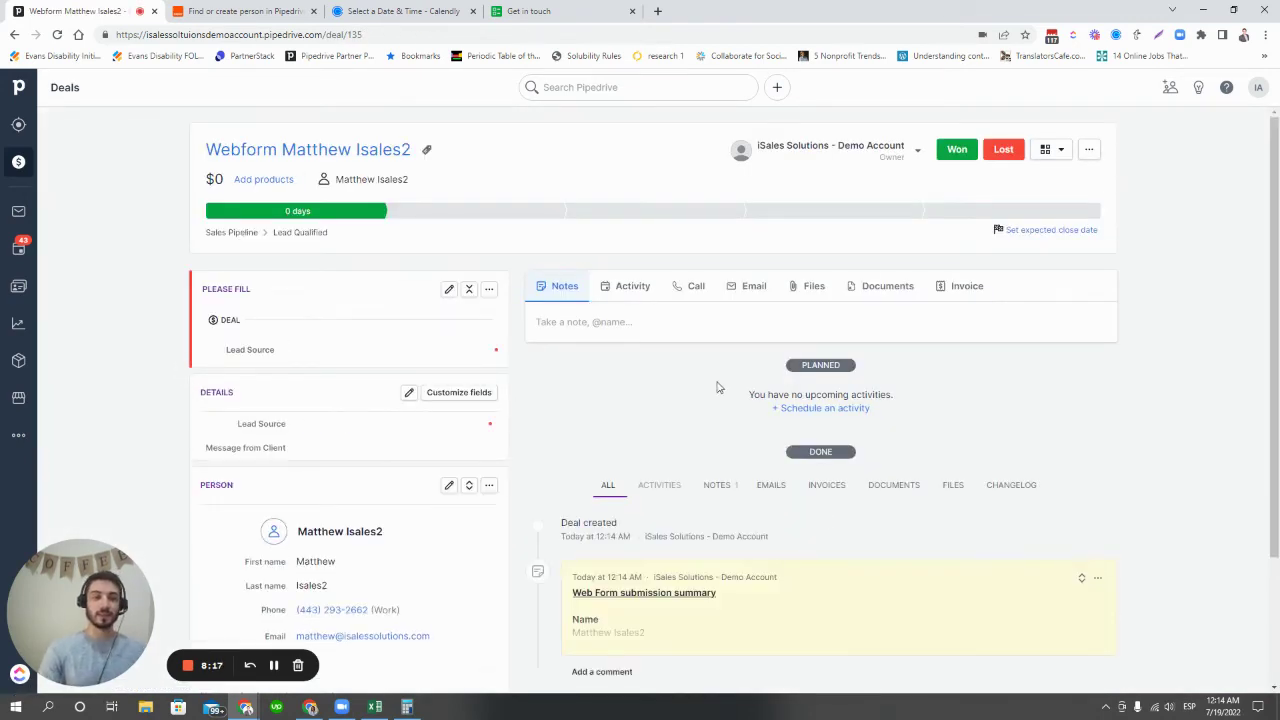
{"action": "scroll", "coordinate": [711, 388], "scroll_direction": "down", "scroll_amount": 1}
{"action": "scroll", "coordinate": [700, 400], "scroll_direction": "down", "scroll_amount": 1}
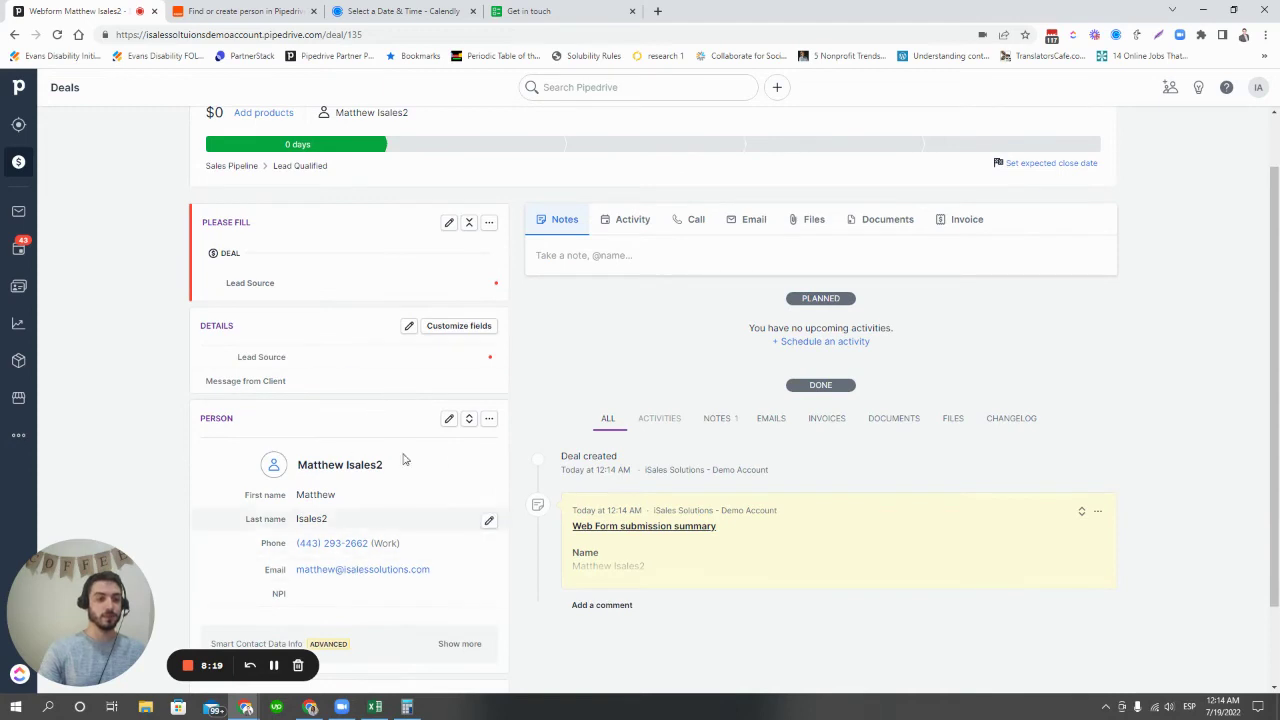
{"action": "scroll", "coordinate": [390, 480], "scroll_direction": "down", "scroll_amount": 2}
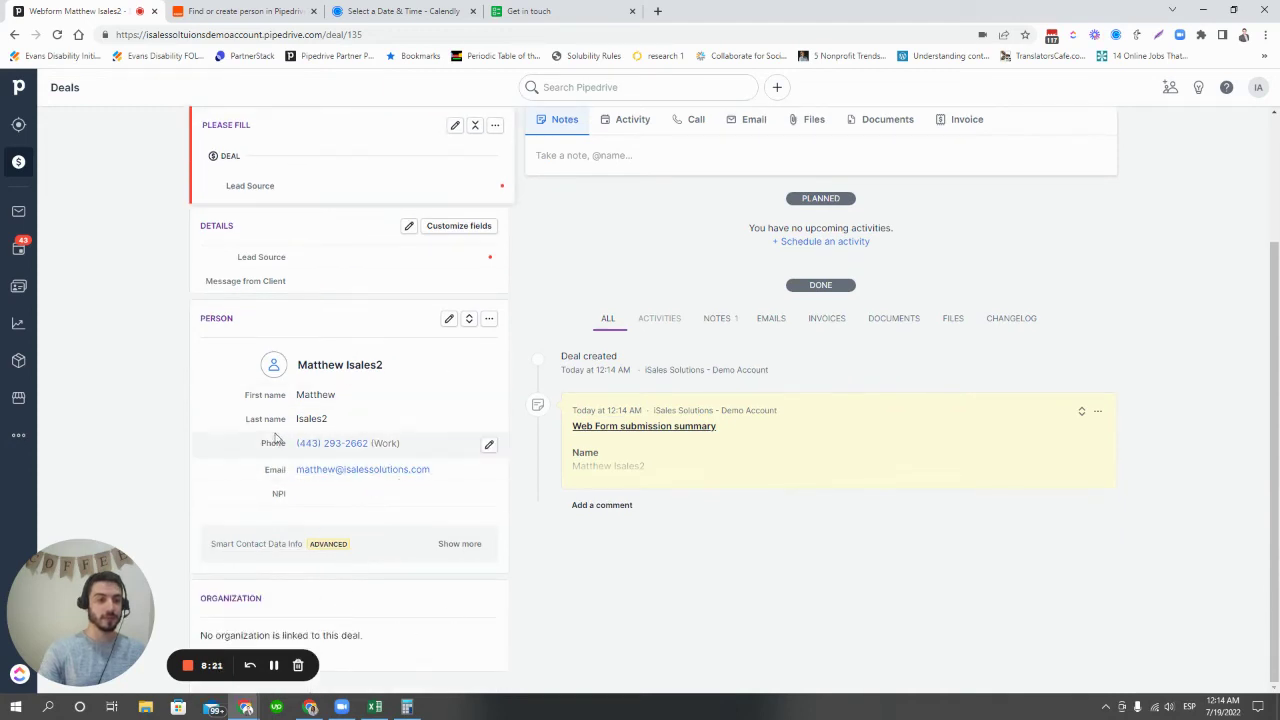
{"action": "scroll", "coordinate": [360, 490], "scroll_direction": "up", "scroll_amount": 3}
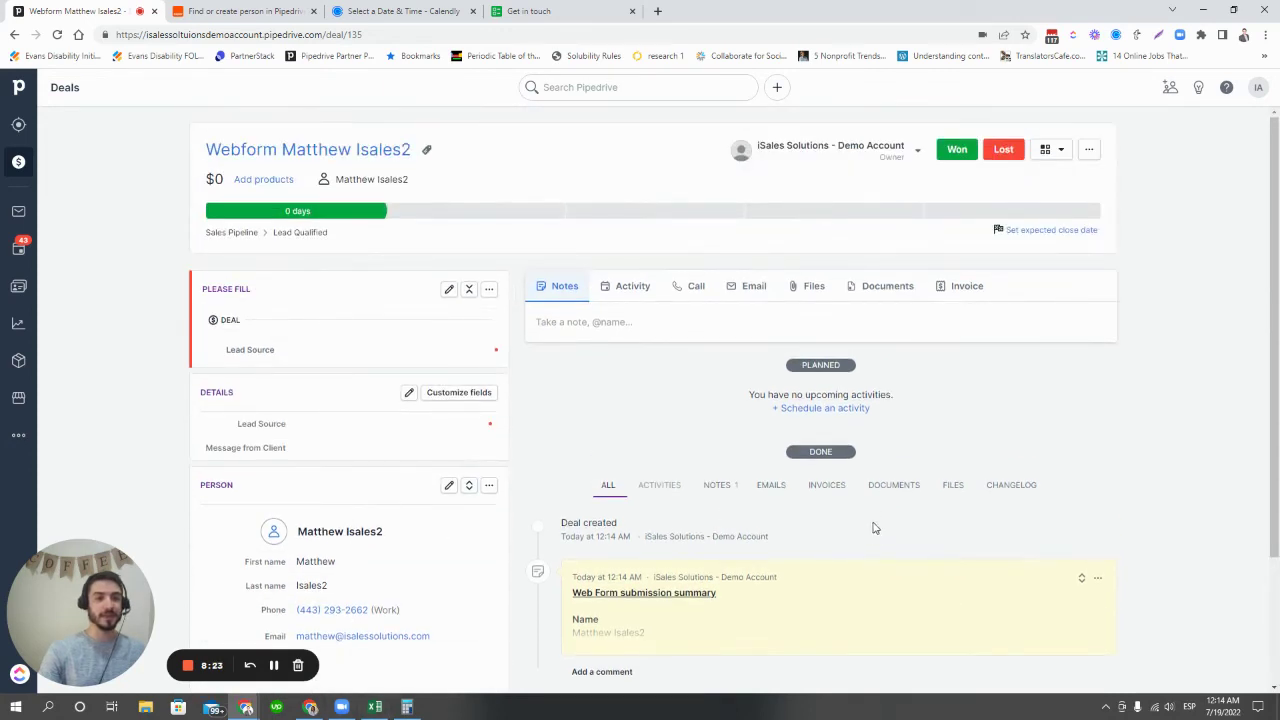
{"action": "scroll", "coordinate": [820, 530], "scroll_direction": "down", "scroll_amount": 3}
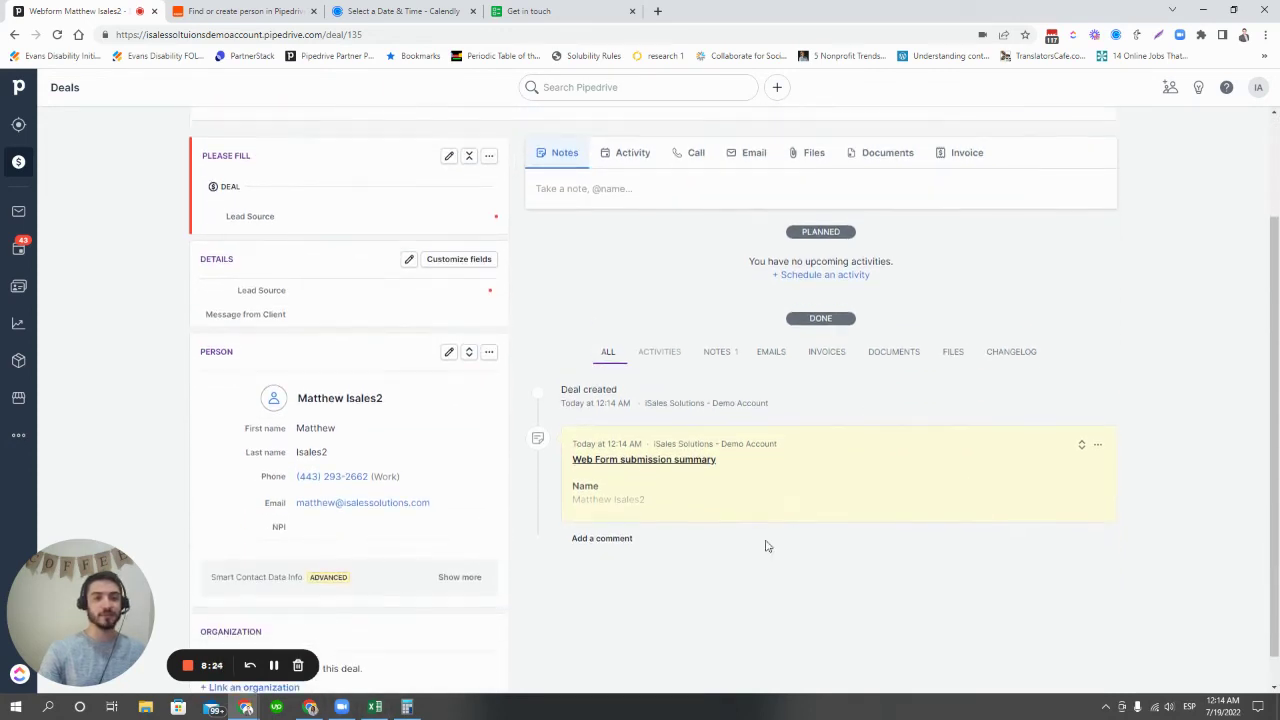
{"action": "left_click", "coordinate": [1081, 445]}
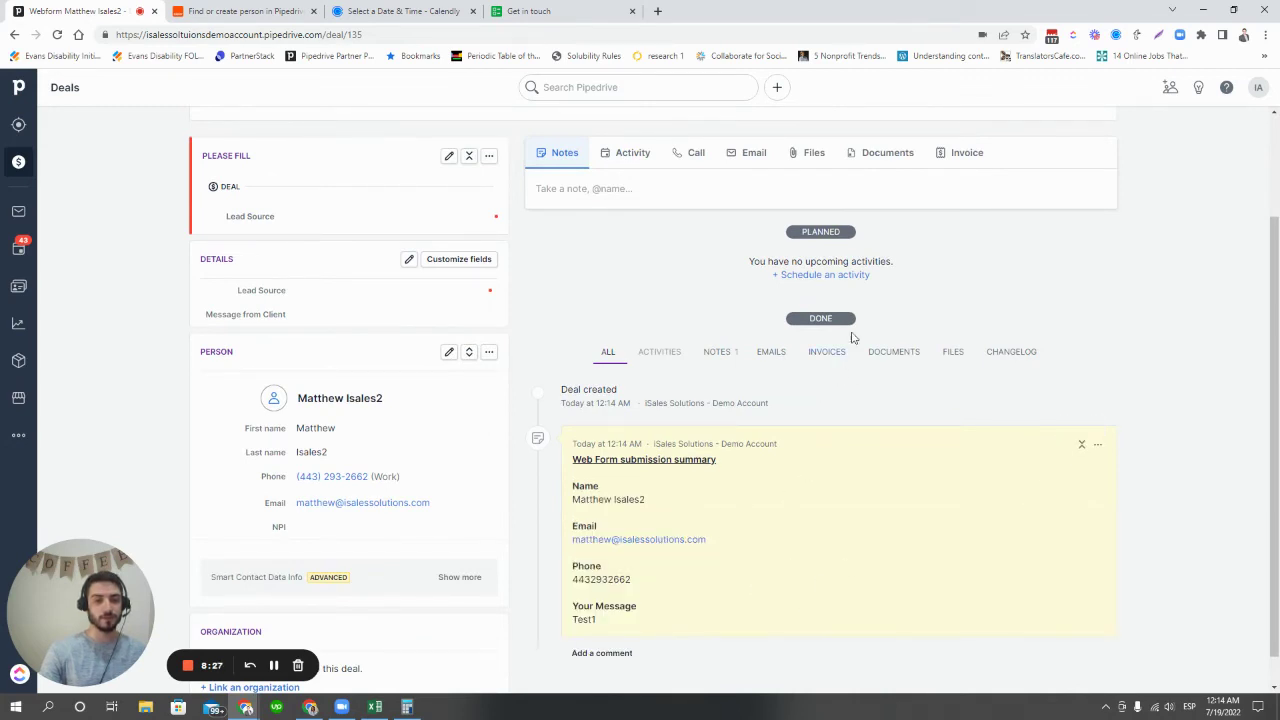
{"action": "scroll", "coordinate": [780, 586], "scroll_direction": "up", "scroll_amount": 3}
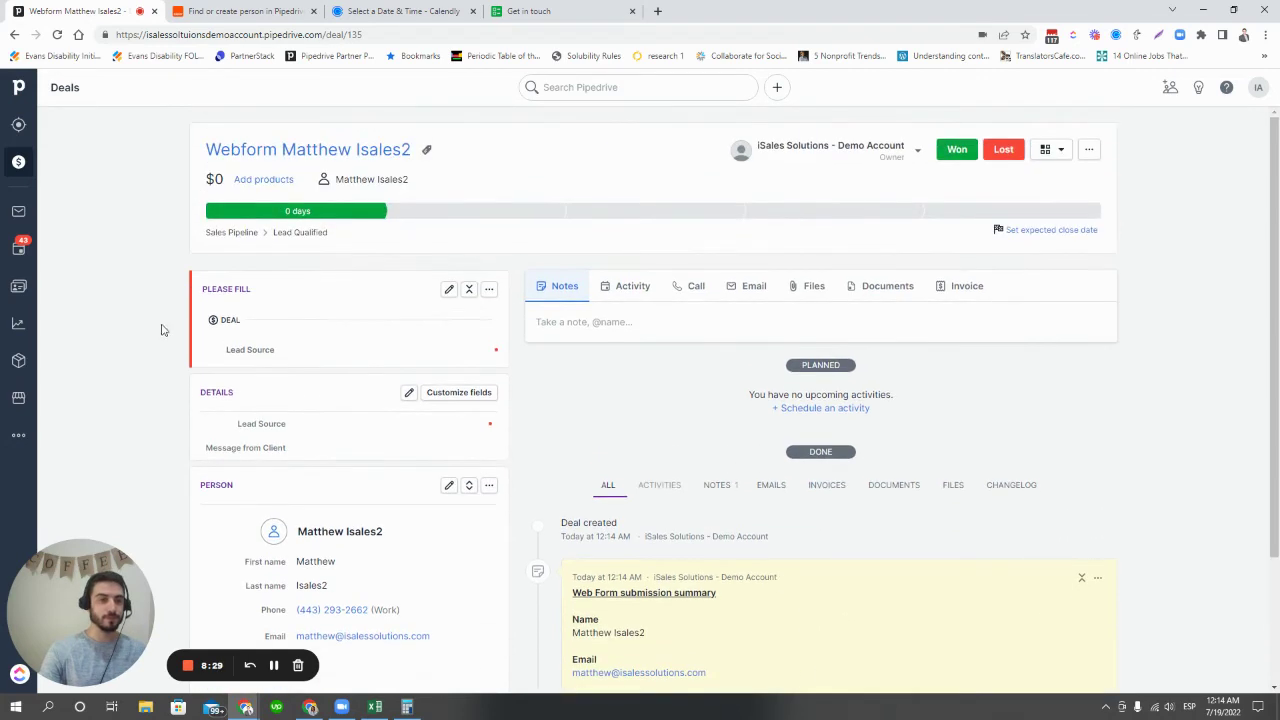
{"action": "left_click", "coordinate": [18, 175]}
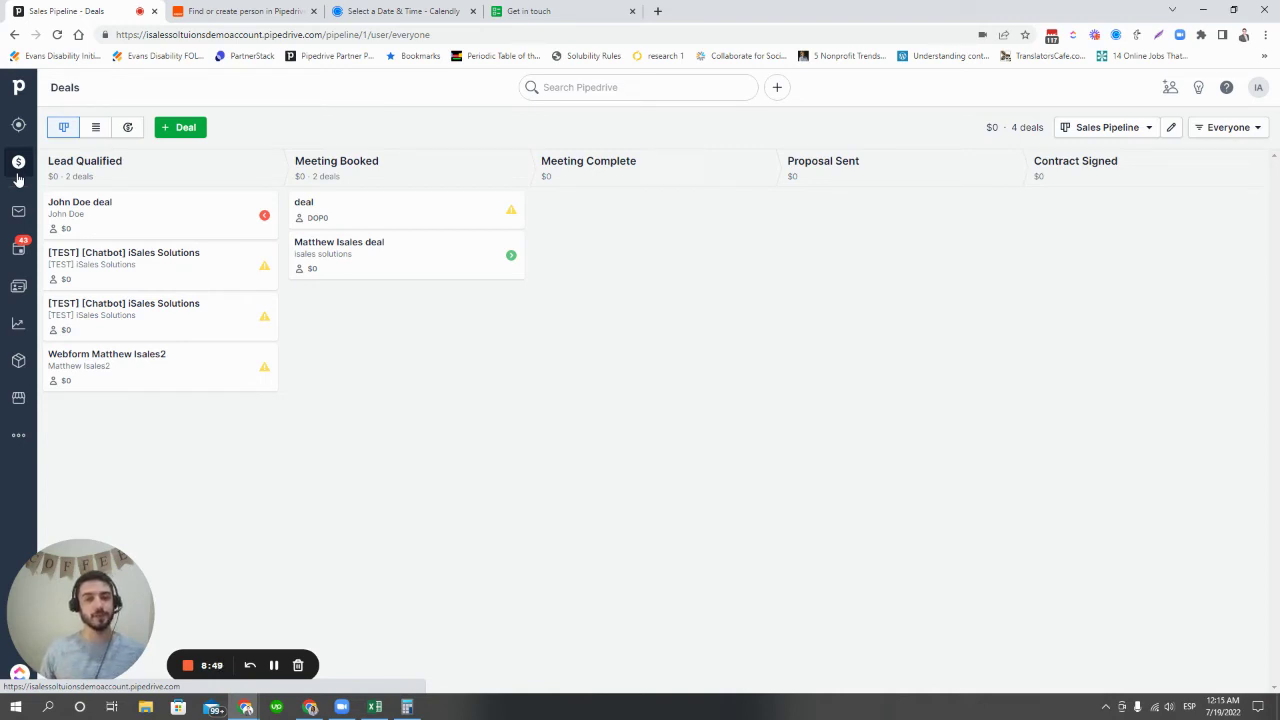
- In the Zapier editor, review the six Calendly zap steps through Create Activity in Pipedrive
{"action": "left_click", "coordinate": [260, 8]}
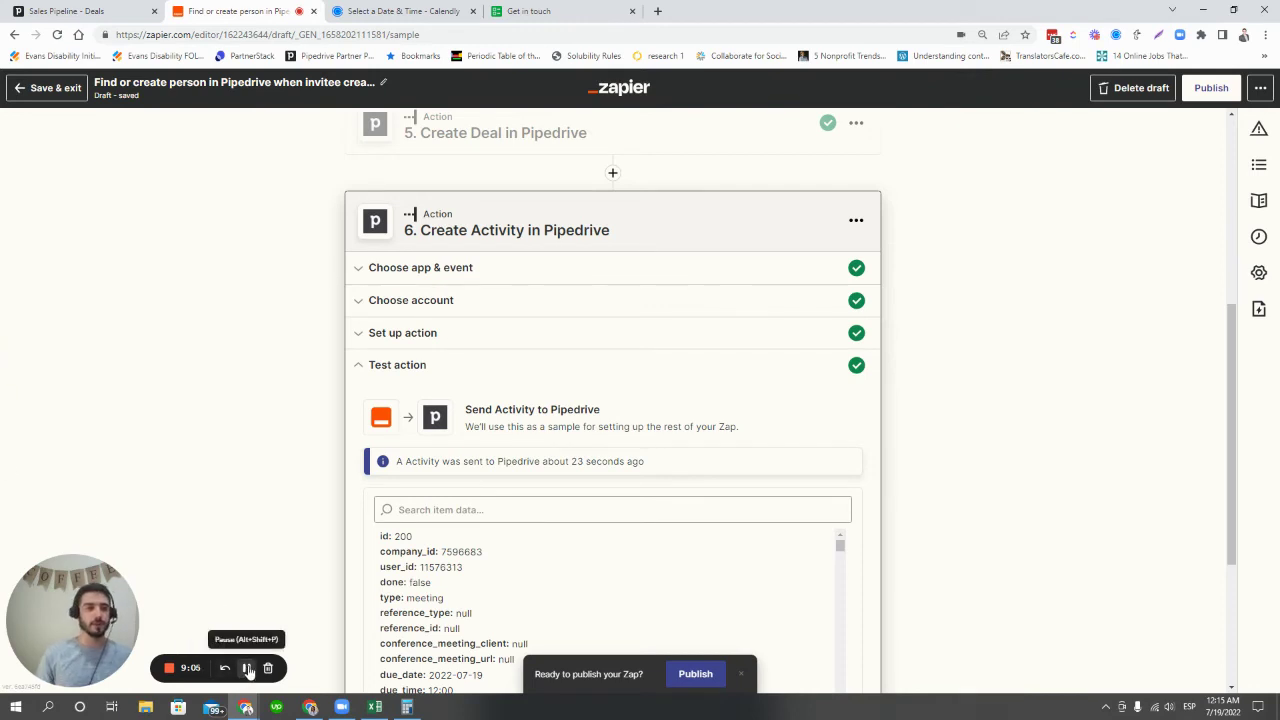
{"action": "scroll", "coordinate": [715, 435], "scroll_direction": "up", "scroll_amount": 4}
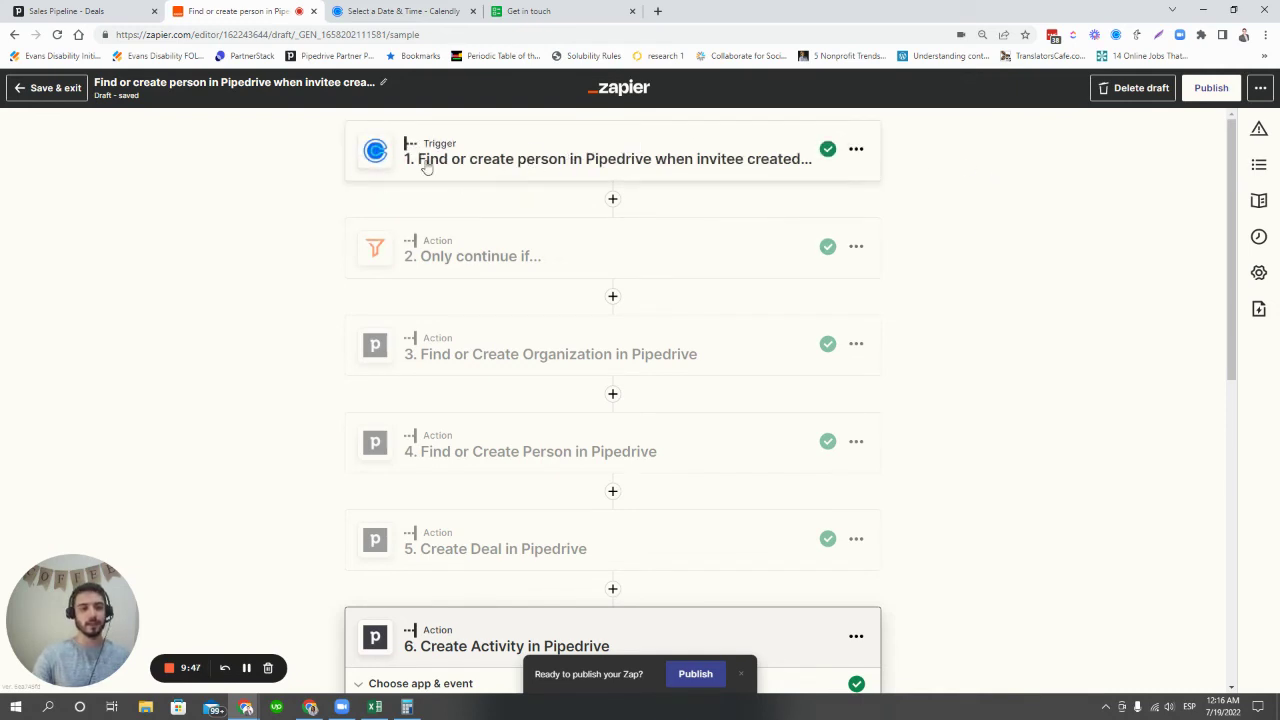
{"action": "scroll", "coordinate": [734, 272], "scroll_direction": "down", "scroll_amount": 1}
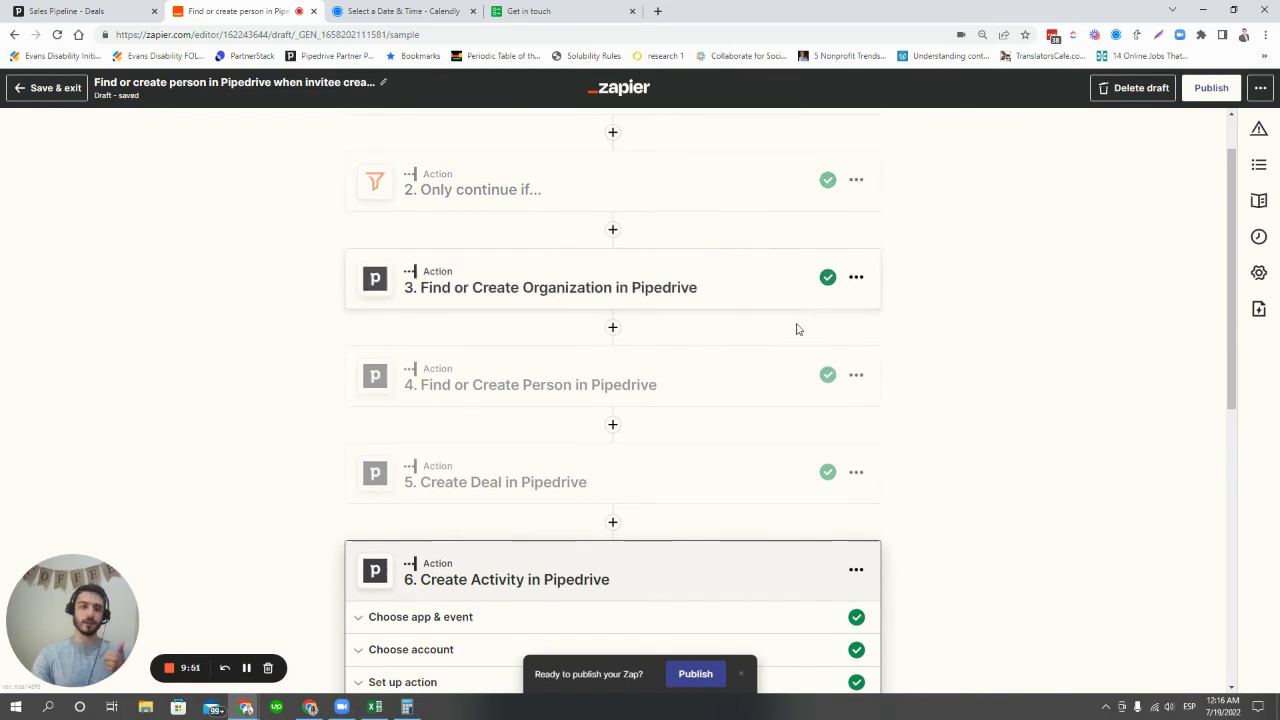
{"action": "scroll", "coordinate": [725, 384], "scroll_direction": "down", "scroll_amount": 1}
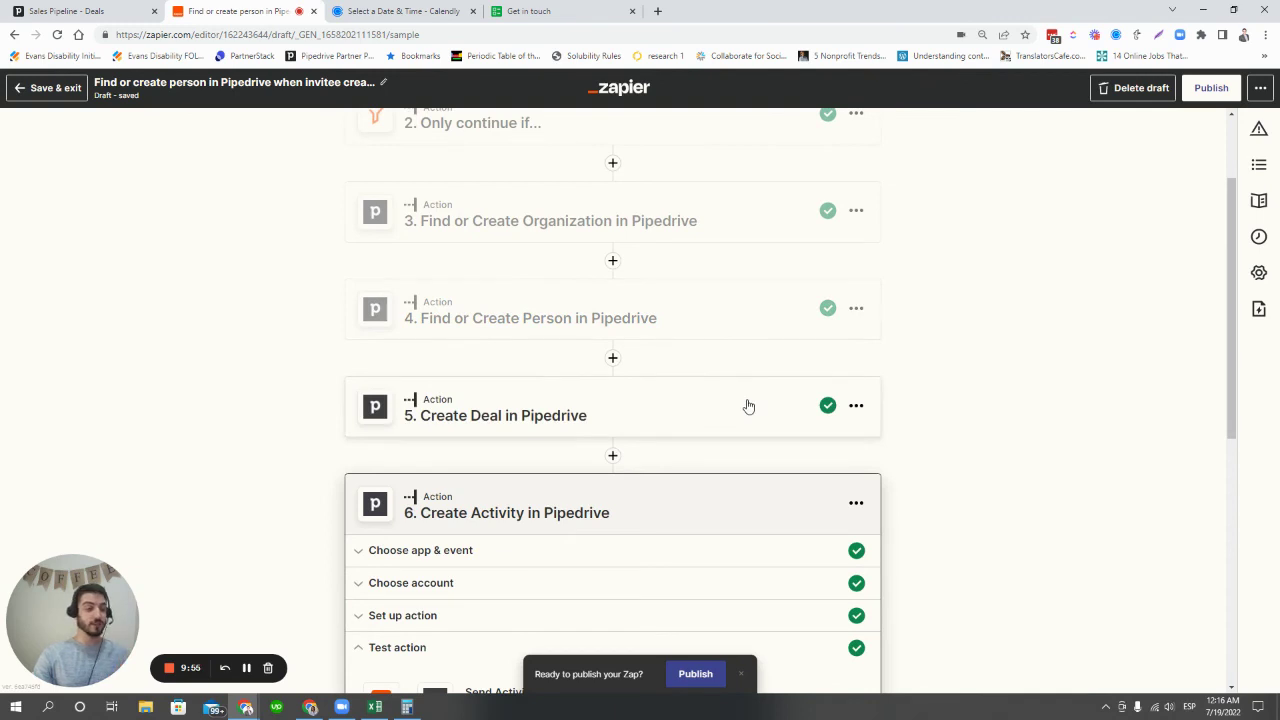
{"action": "scroll", "coordinate": [755, 400], "scroll_direction": "down", "scroll_amount": 2}
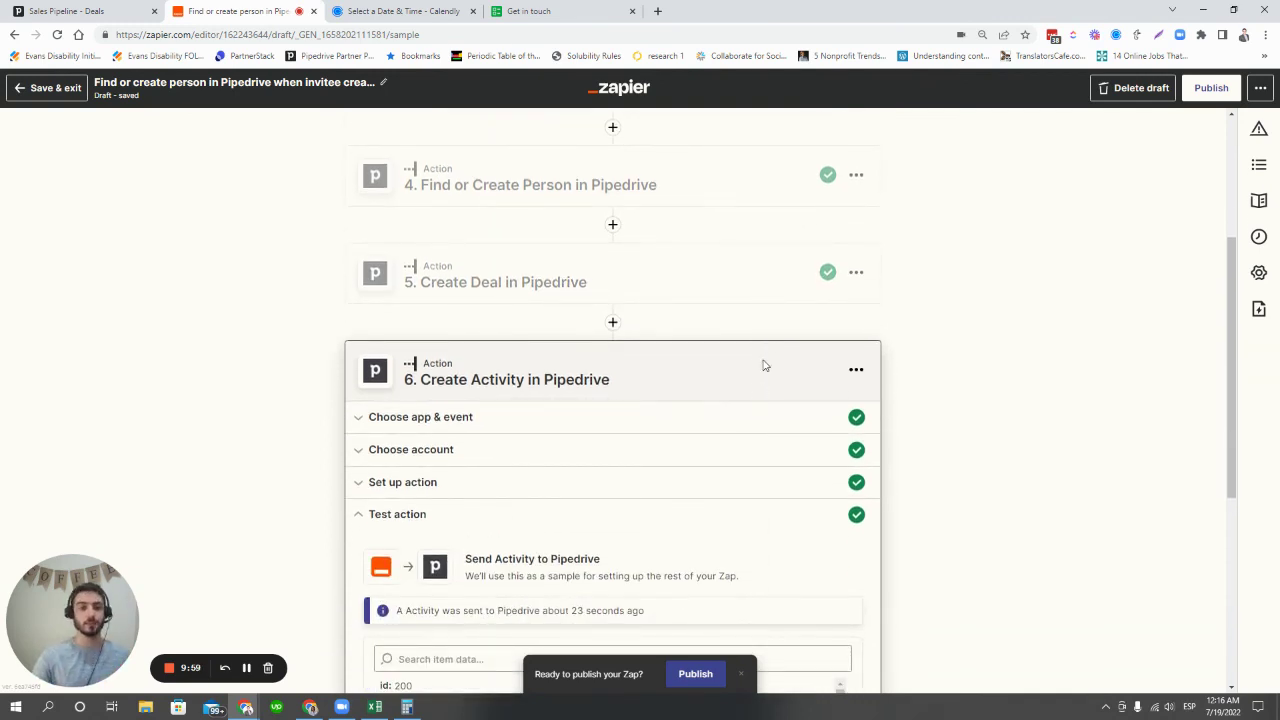
{"action": "scroll", "coordinate": [780, 371], "scroll_direction": "up", "scroll_amount": 3}
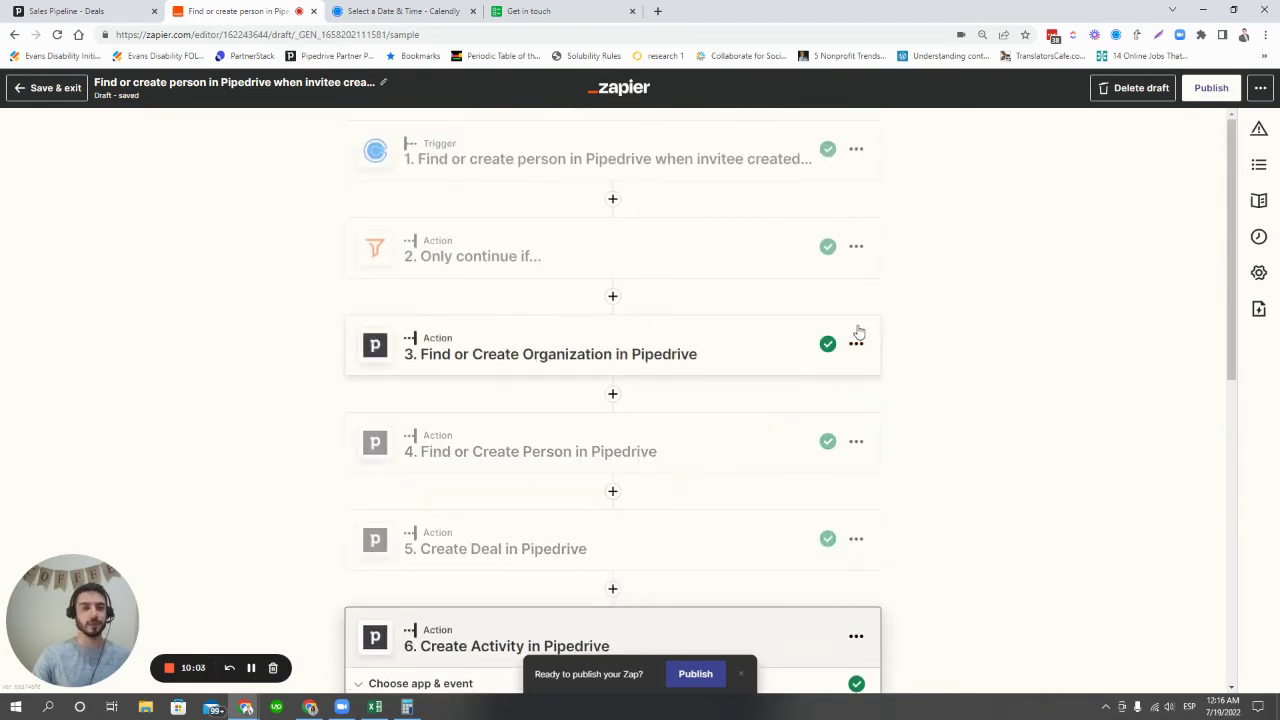
- Choose Tuesday, July 19 and confirm the 08:30 slot on the Calendly booking page
{"action": "left_click", "coordinate": [405, 11]}
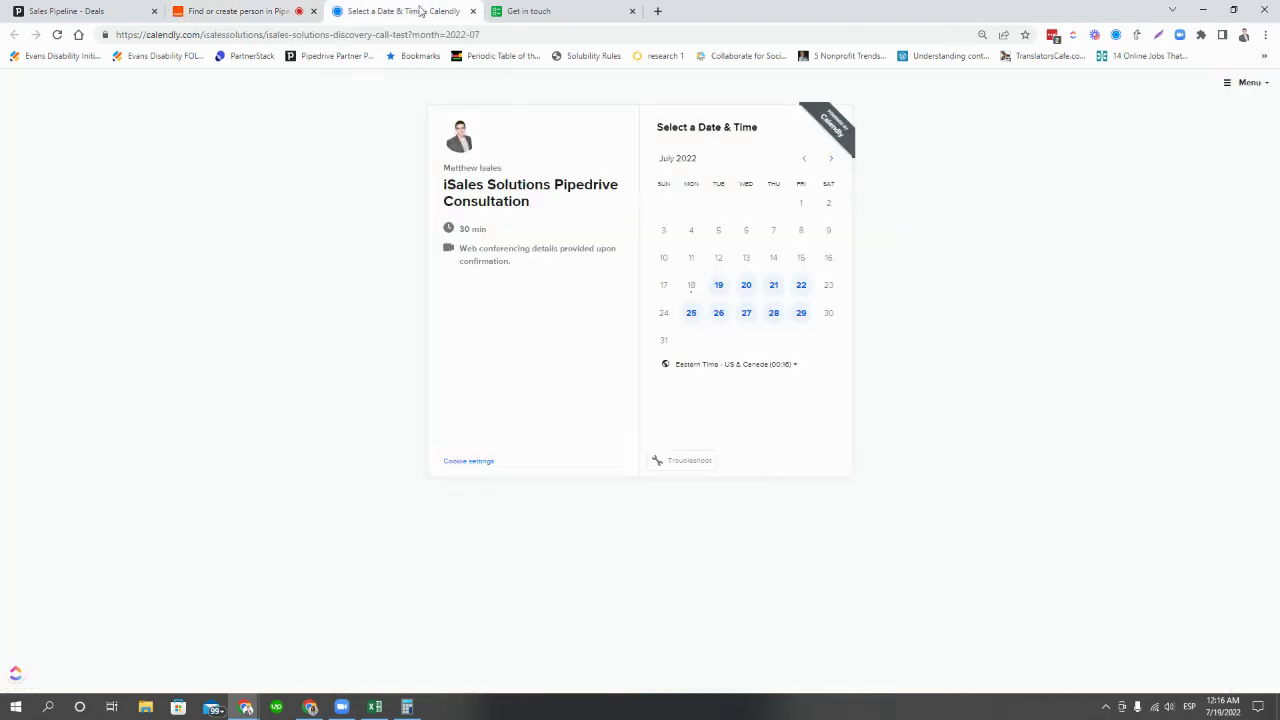
{"action": "left_click", "coordinate": [718, 285]}
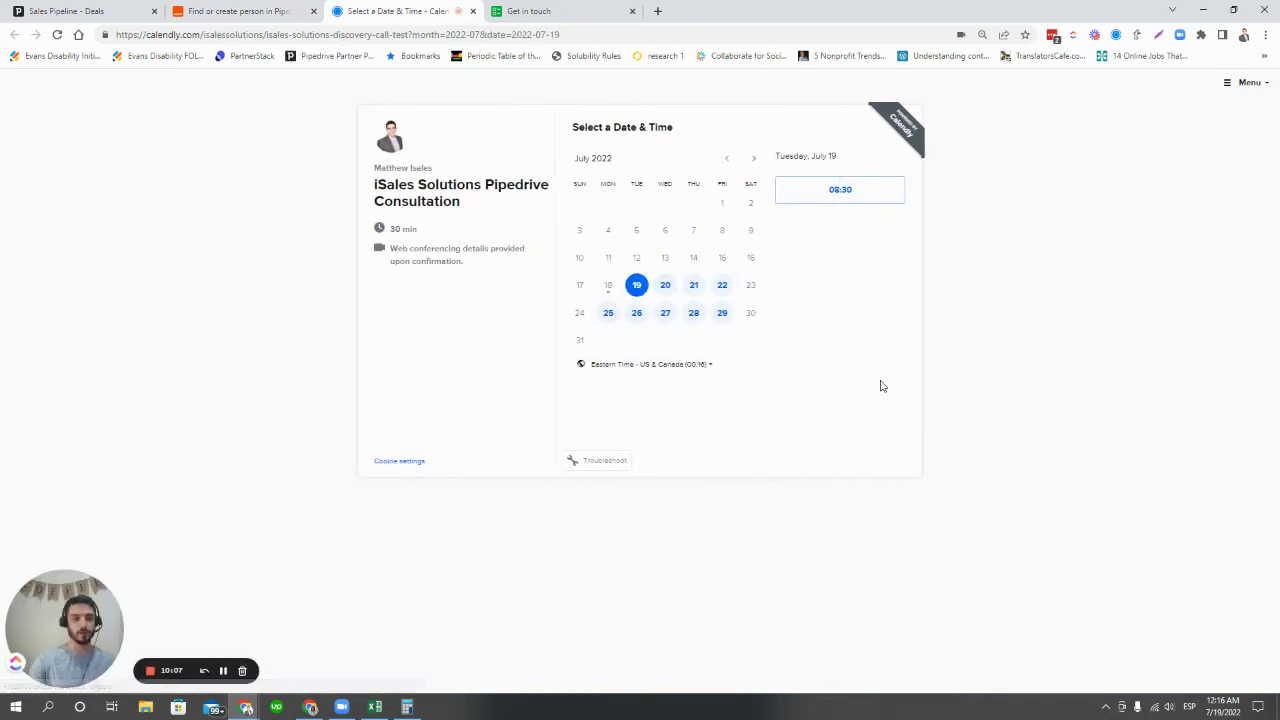
{"action": "left_click", "coordinate": [689, 314]}
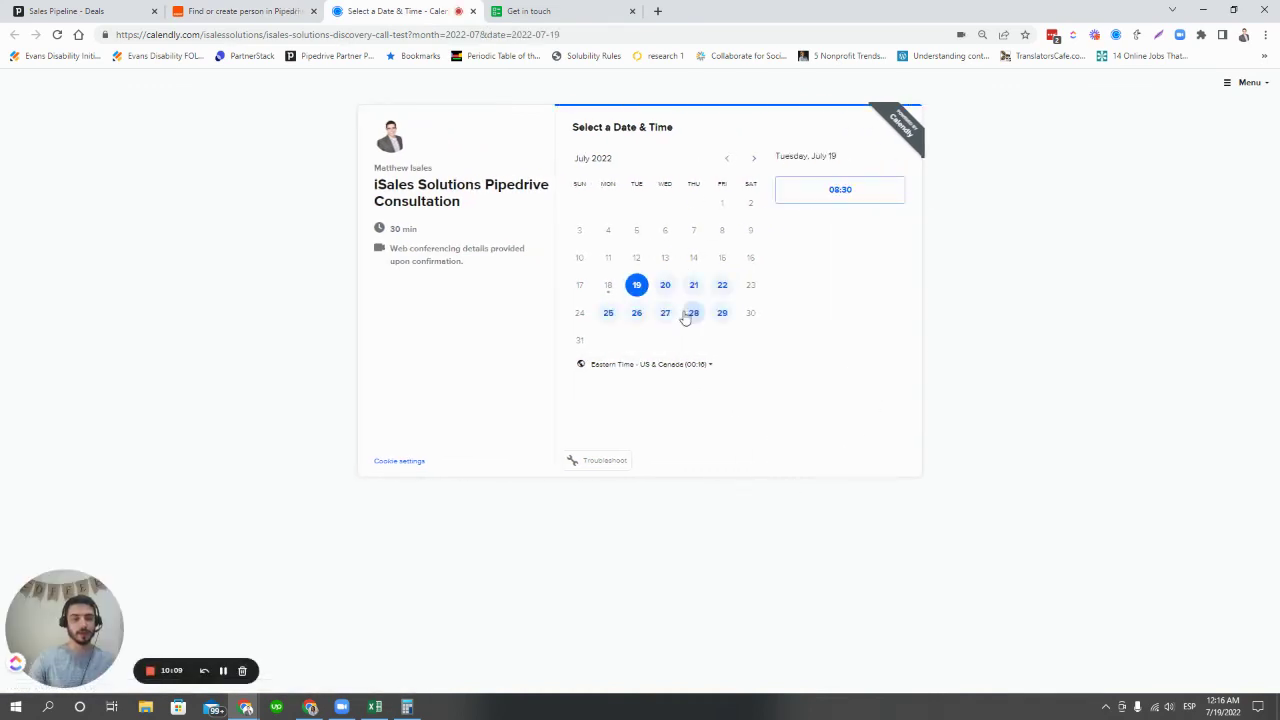
{"action": "left_click", "coordinate": [878, 196]}
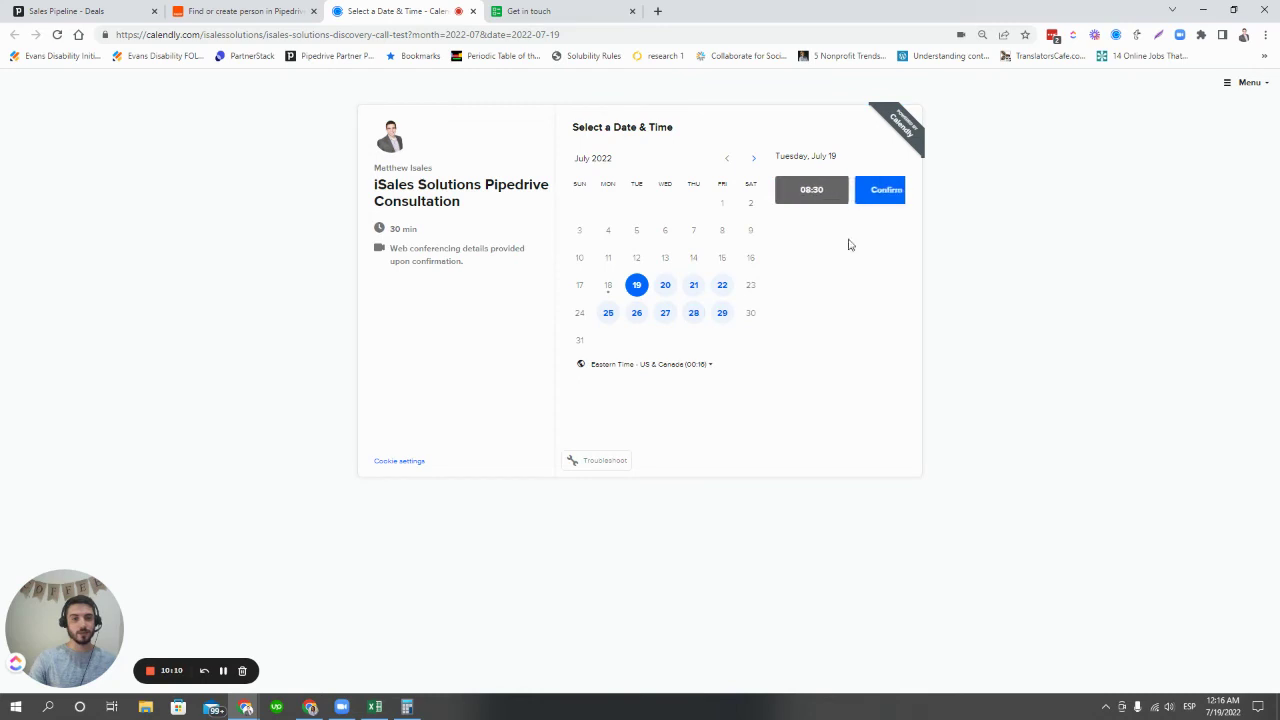
{"action": "left_click", "coordinate": [887, 190]}
- Enter the invitee's name and e-mail address, correcting a typo in the e-mail
{"action": "left_click", "coordinate": [603, 162]}
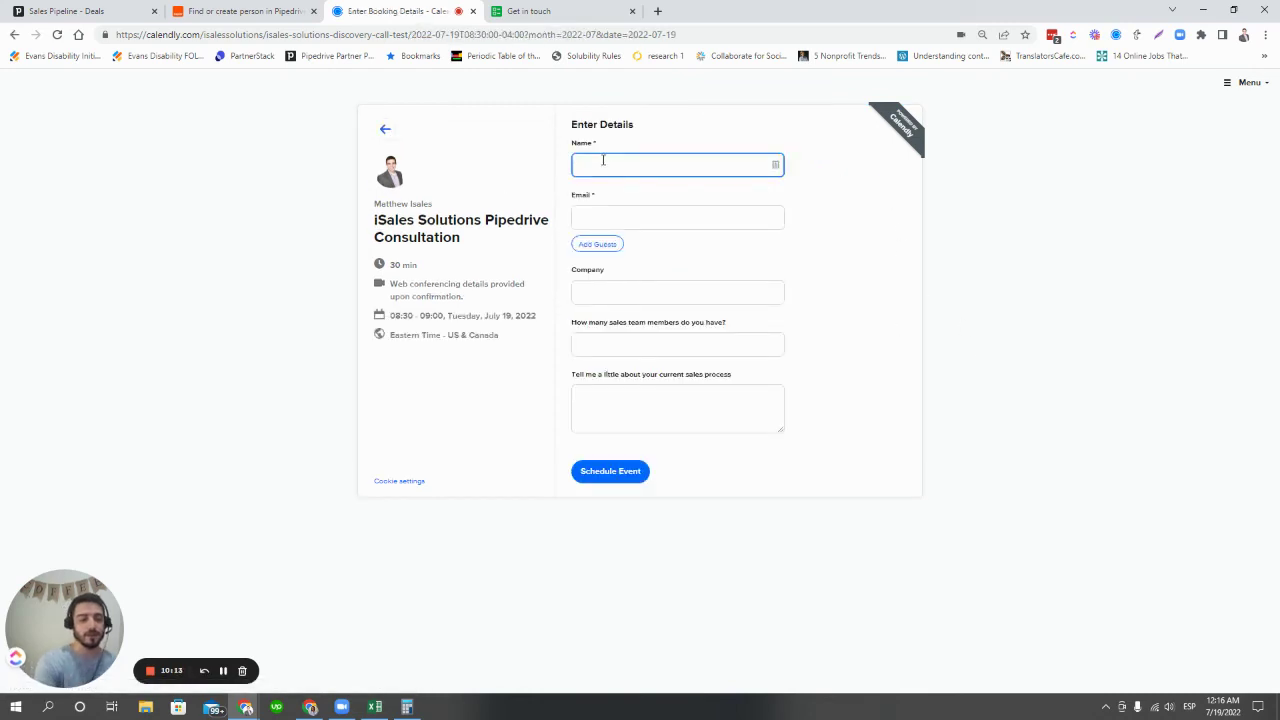
{"action": "type", "text": "Matthew"}
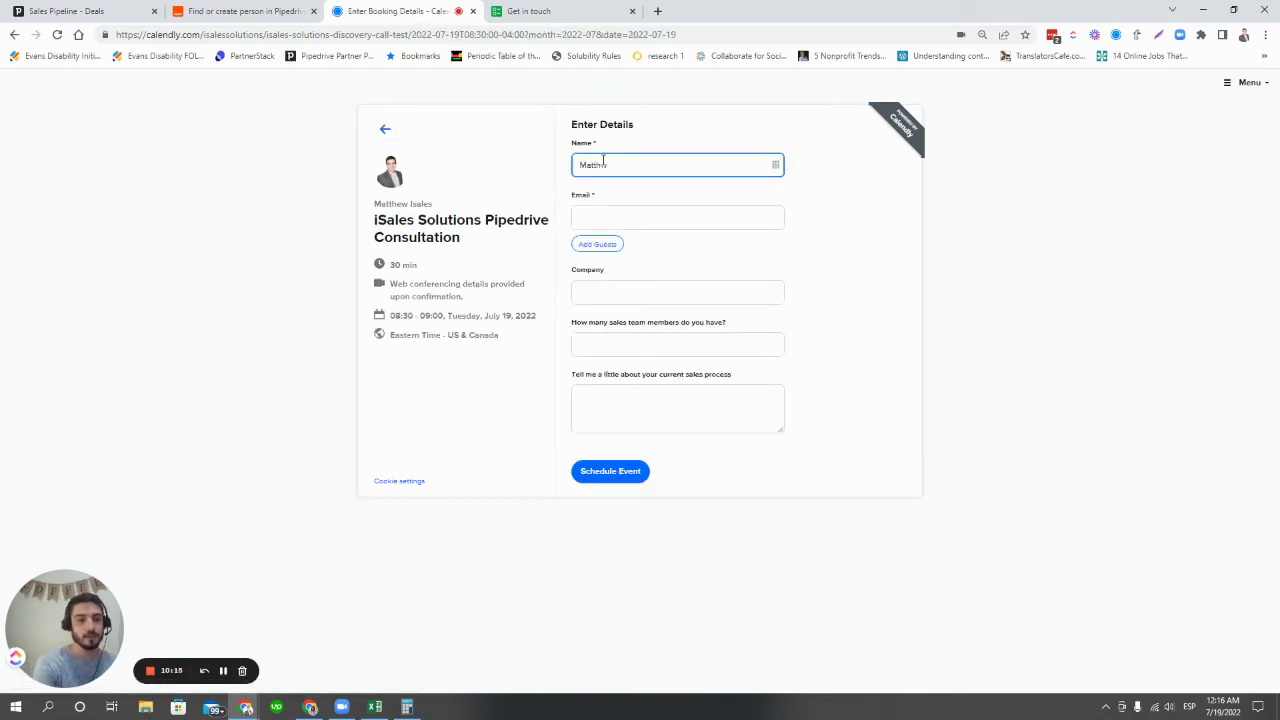
{"action": "type", "text": " Isales"}
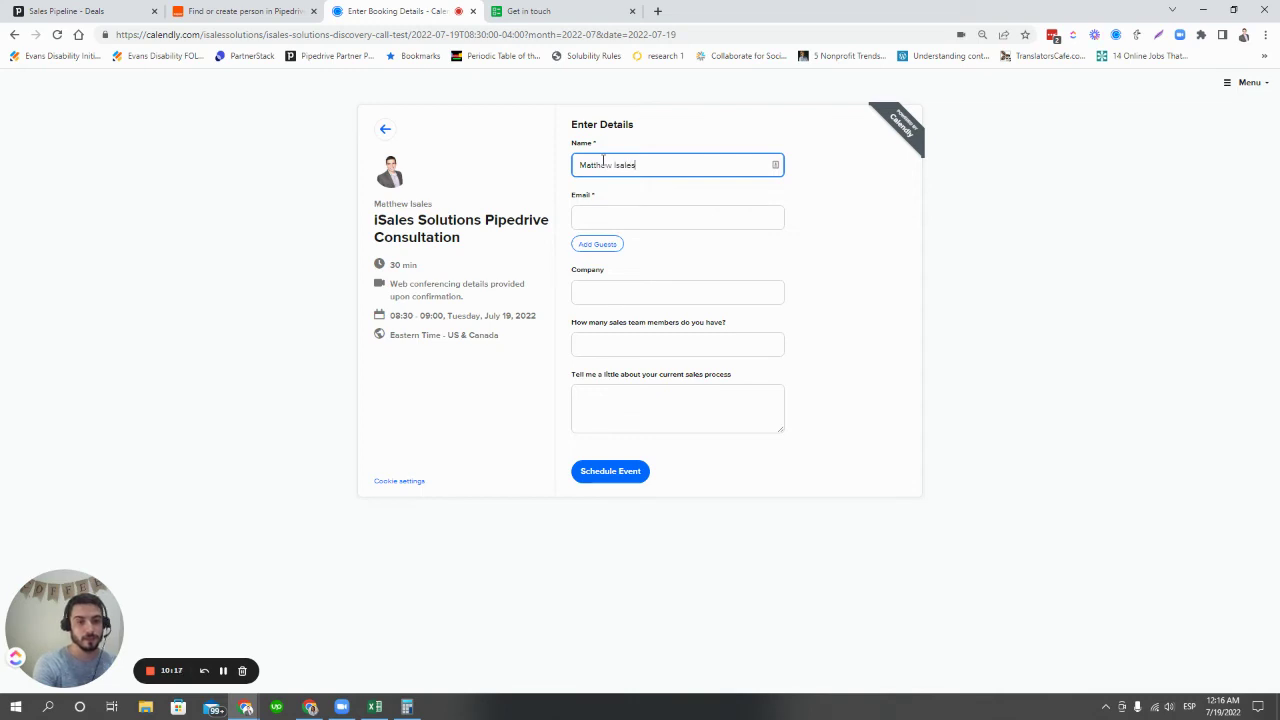
{"action": "type", "text": "3"}
{"action": "left_click", "coordinate": [625, 210]}
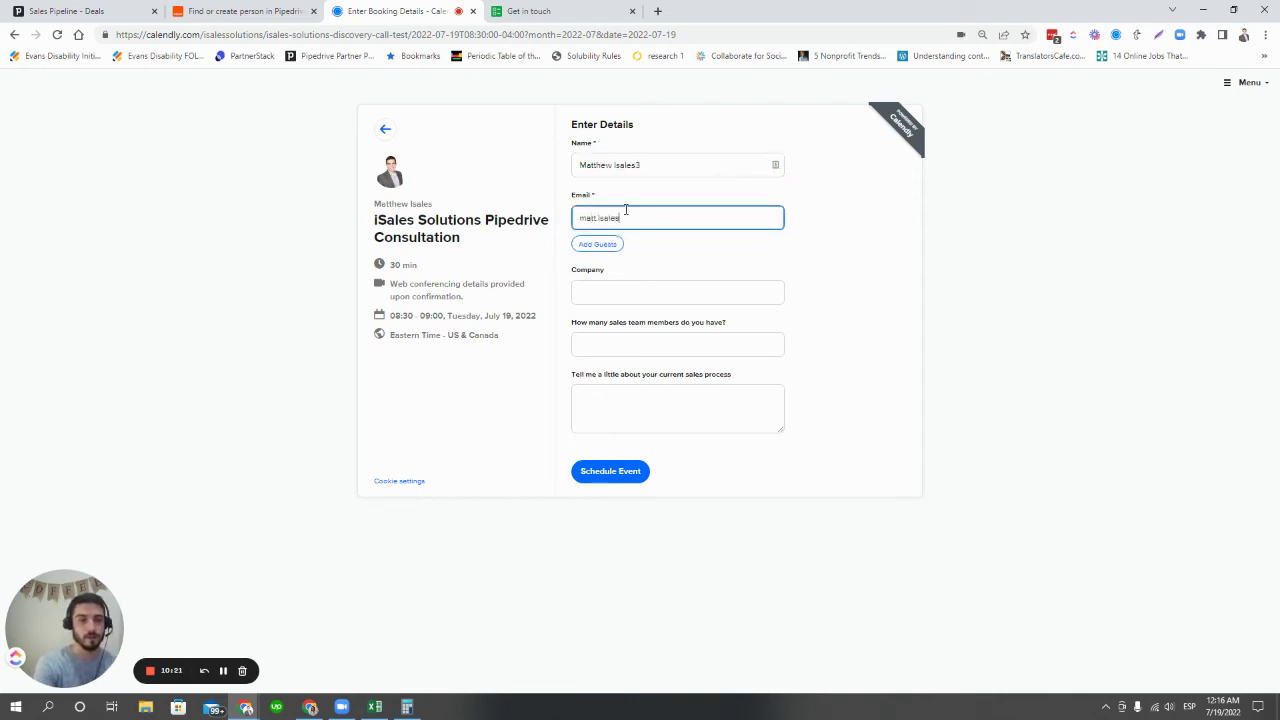
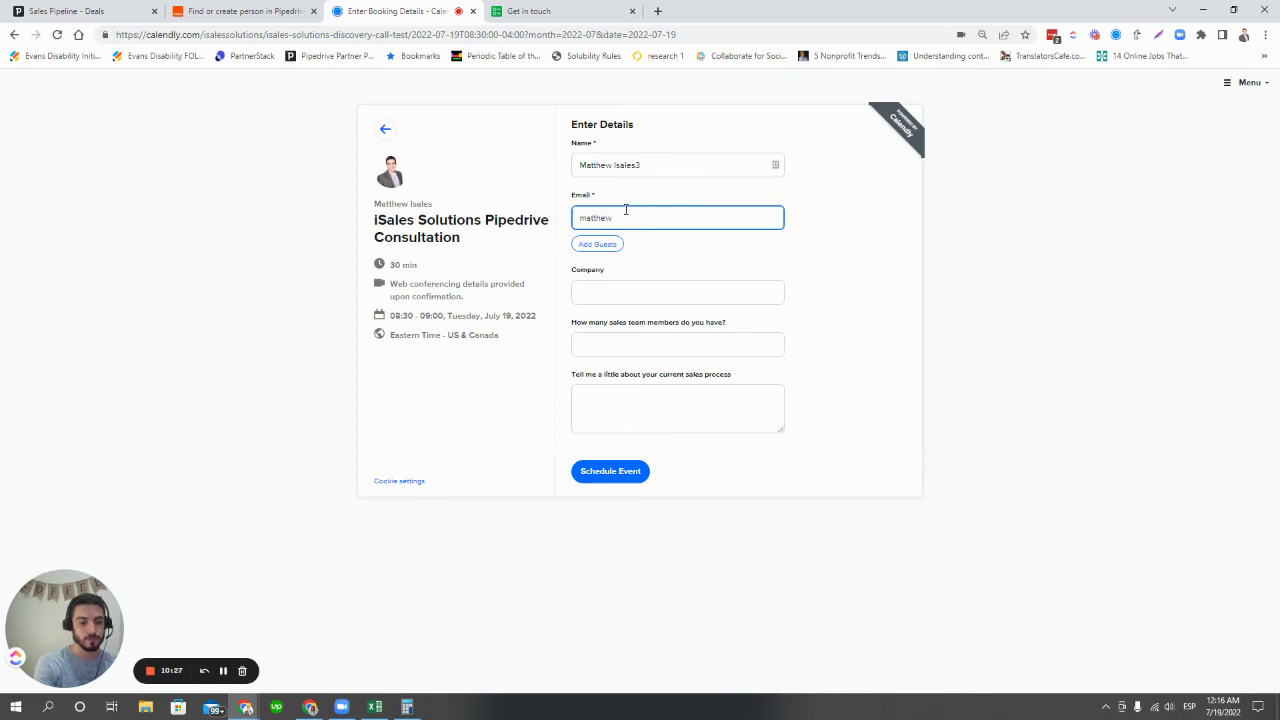
- Fill in company 'iSales Solutions', team size 2 and process 'We currently do x, y, then z', then schedule the event
{"action": "key", "text": "Tab"}
{"action": "key", "text": "Tab"}
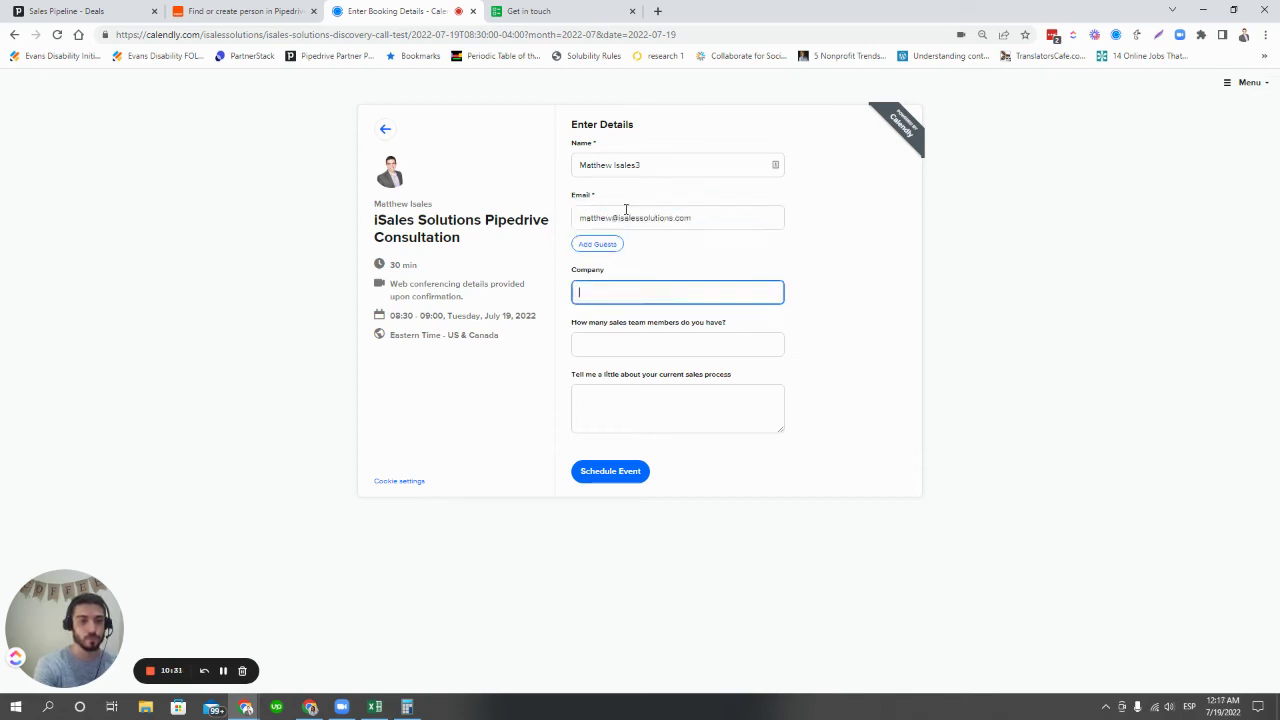
{"action": "type", "text": "iSales"}
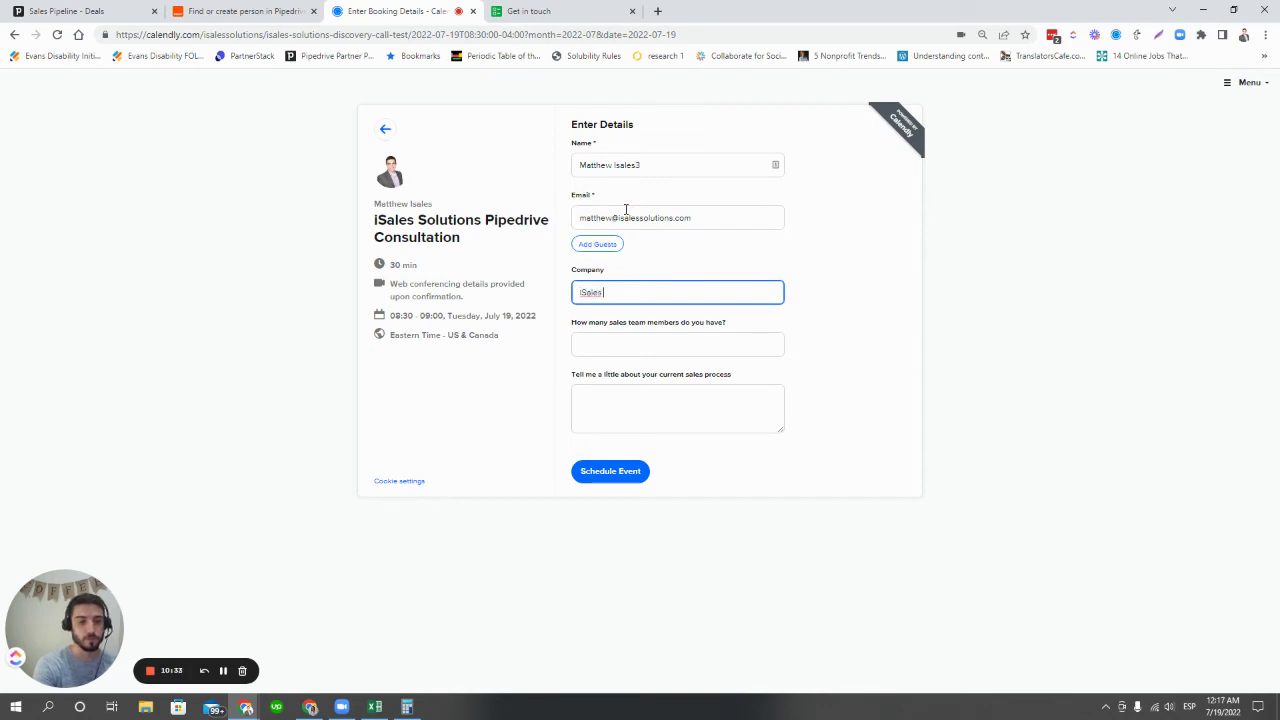
{"action": "type", "text": " Solutions"}
{"action": "key", "text": "Tab"}
{"action": "type", "text": "2"}
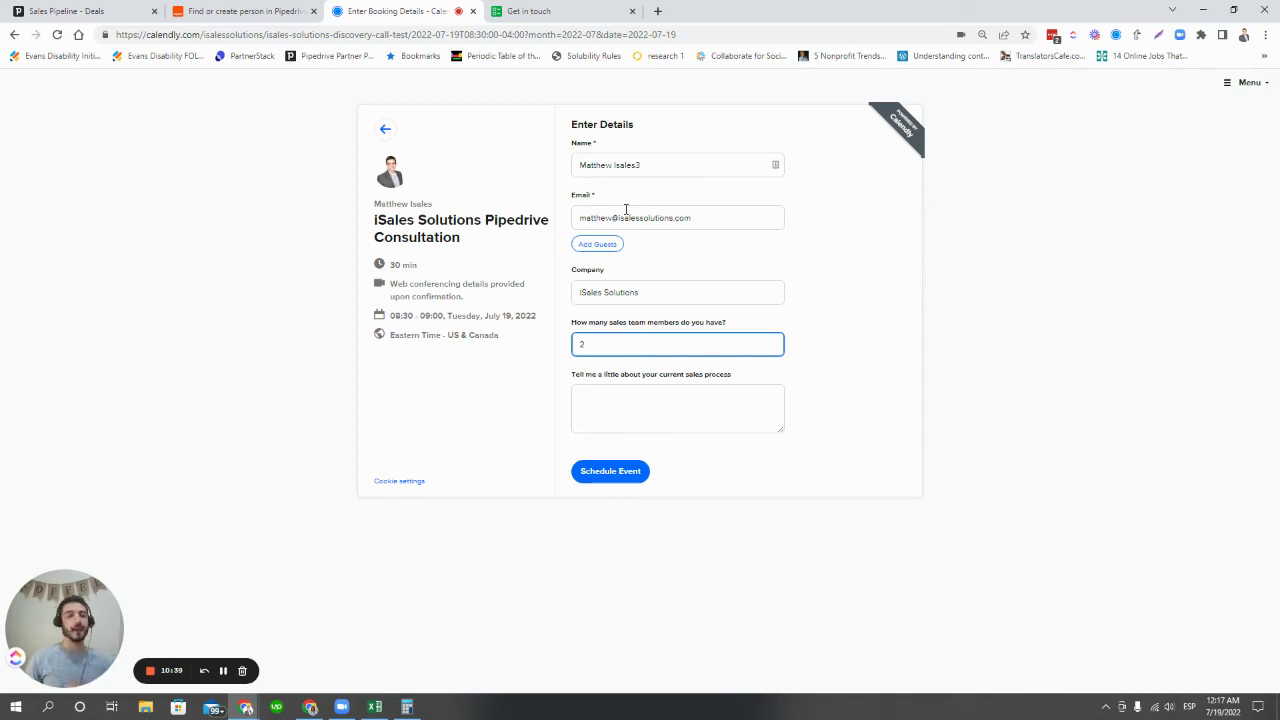
{"action": "left_click", "coordinate": [690, 430]}
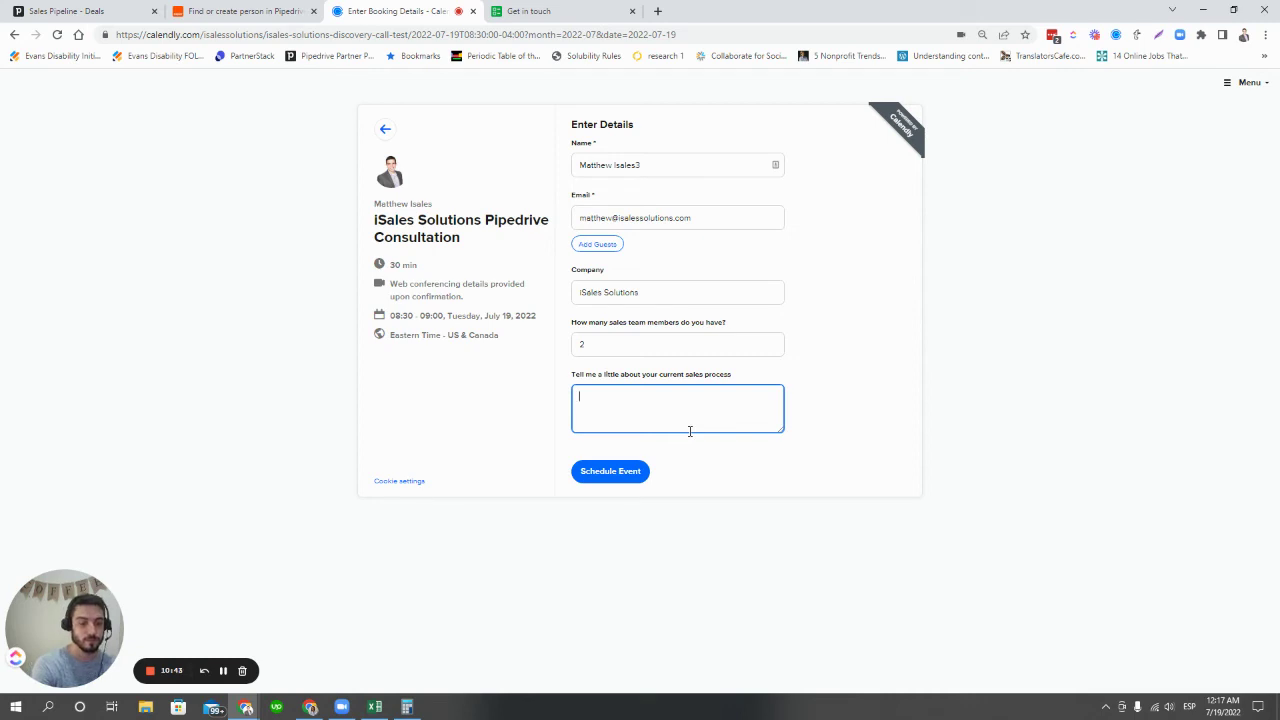
{"action": "type", "text": "We currently do x, y, then"}
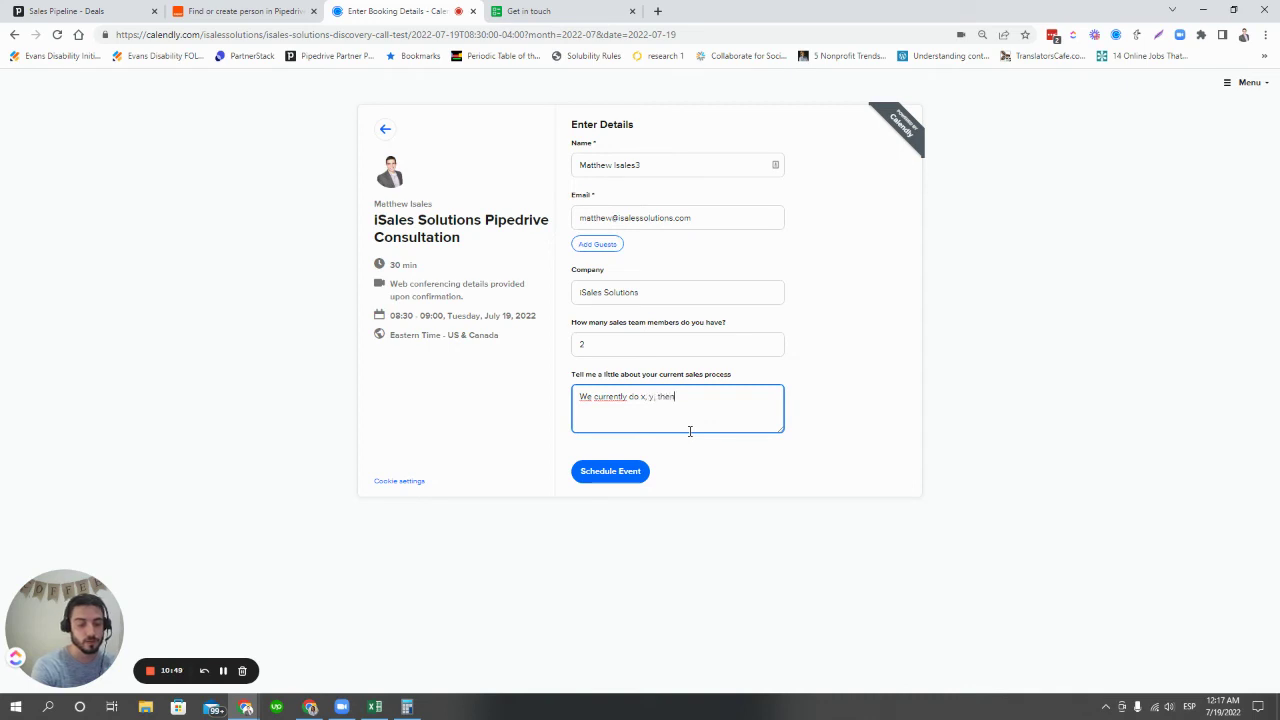
{"action": "type", "text": " z"}
{"action": "left_click", "coordinate": [640, 476]}
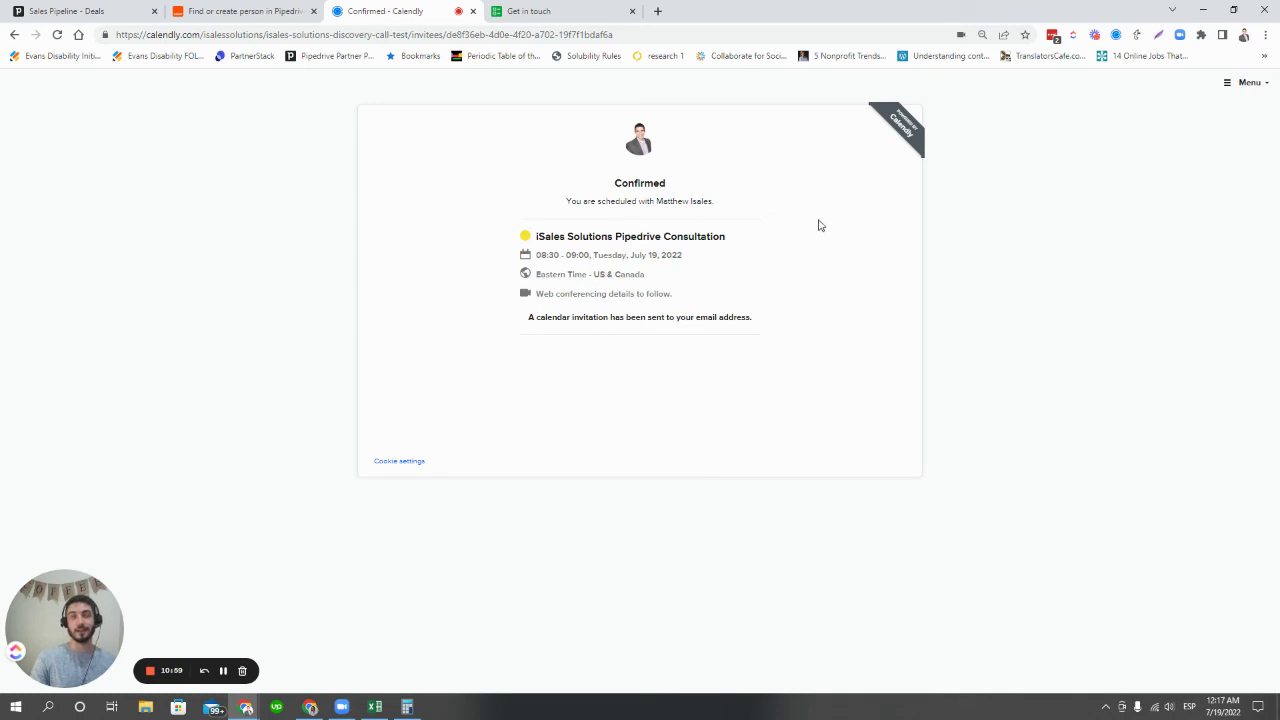
- Open the new Meeting Booked deal and review its consultation activity note with company, team size and process
{"action": "left_click", "coordinate": [45, 11]}
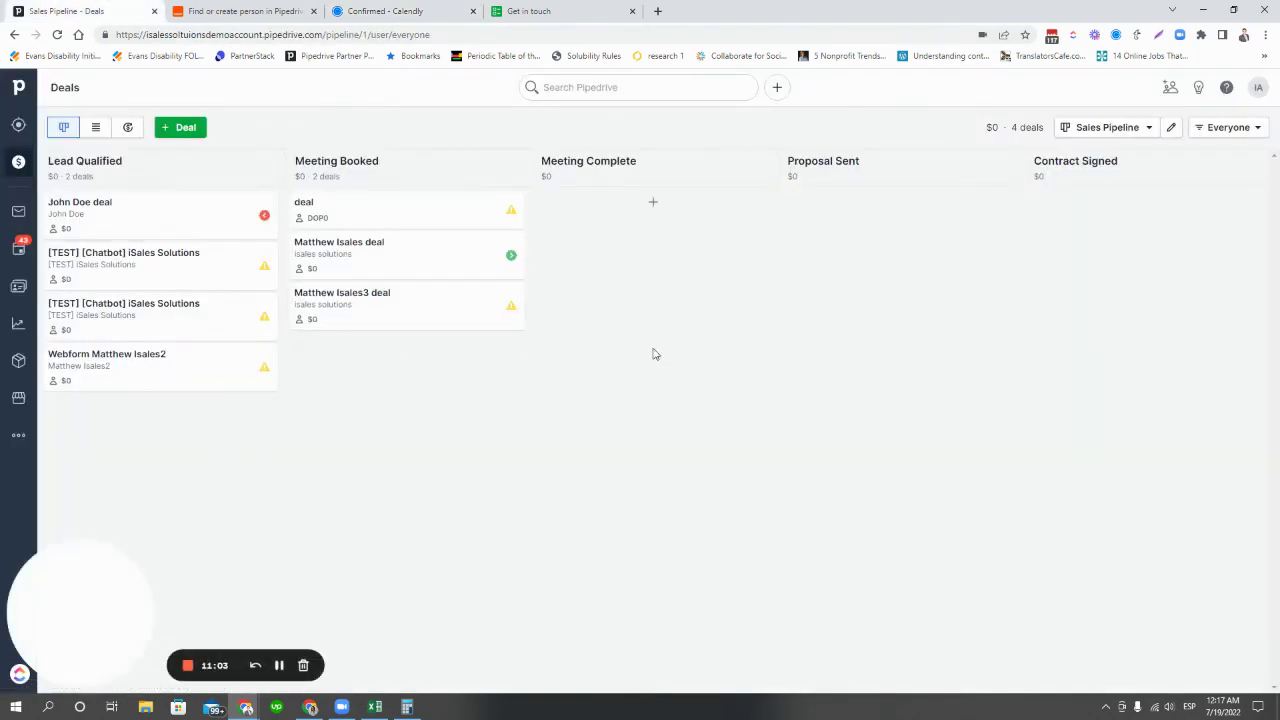
{"action": "left_click", "coordinate": [397, 257]}
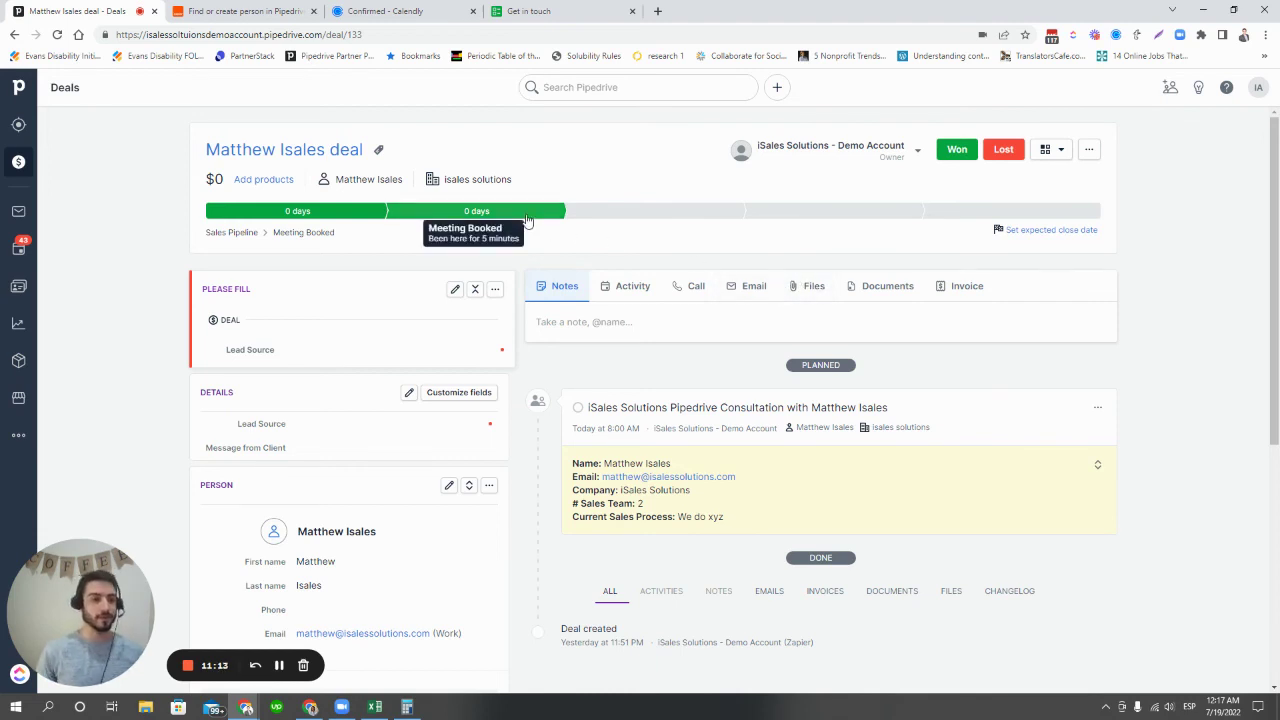
{"action": "scroll", "coordinate": [362, 522], "scroll_direction": "down", "scroll_amount": 2}
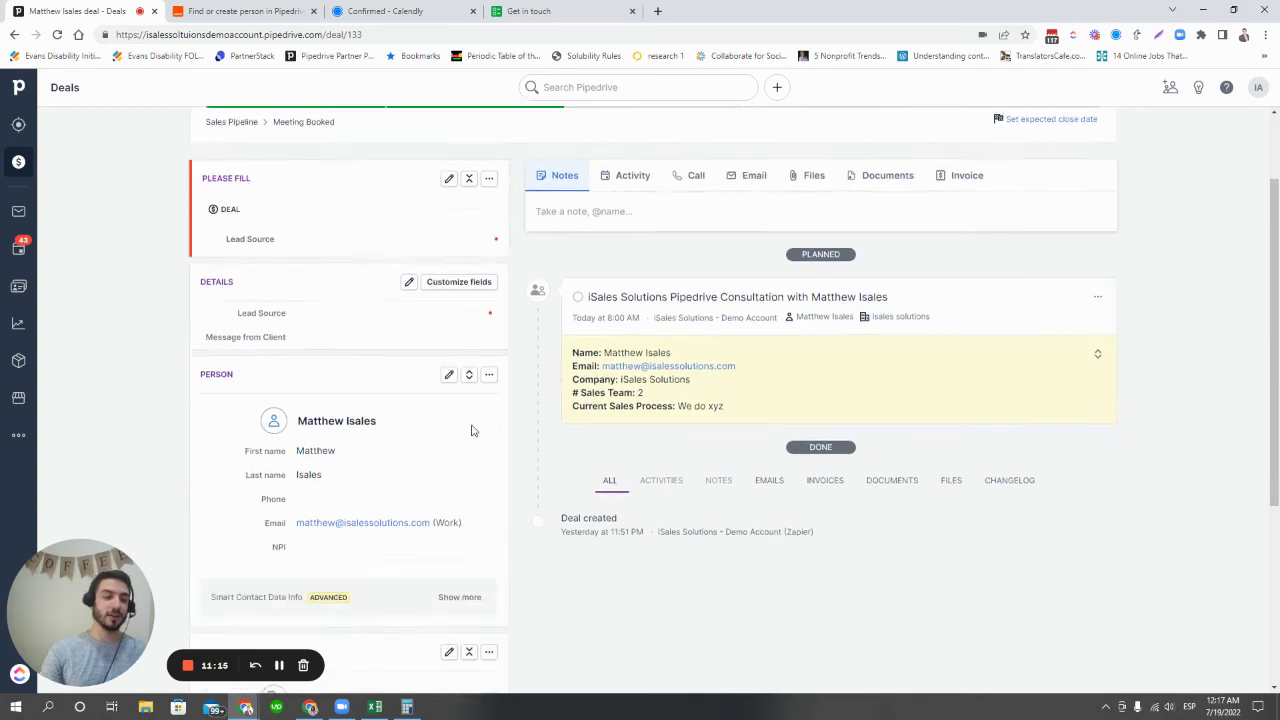
{"action": "scroll", "coordinate": [363, 549], "scroll_direction": "down", "scroll_amount": 2}
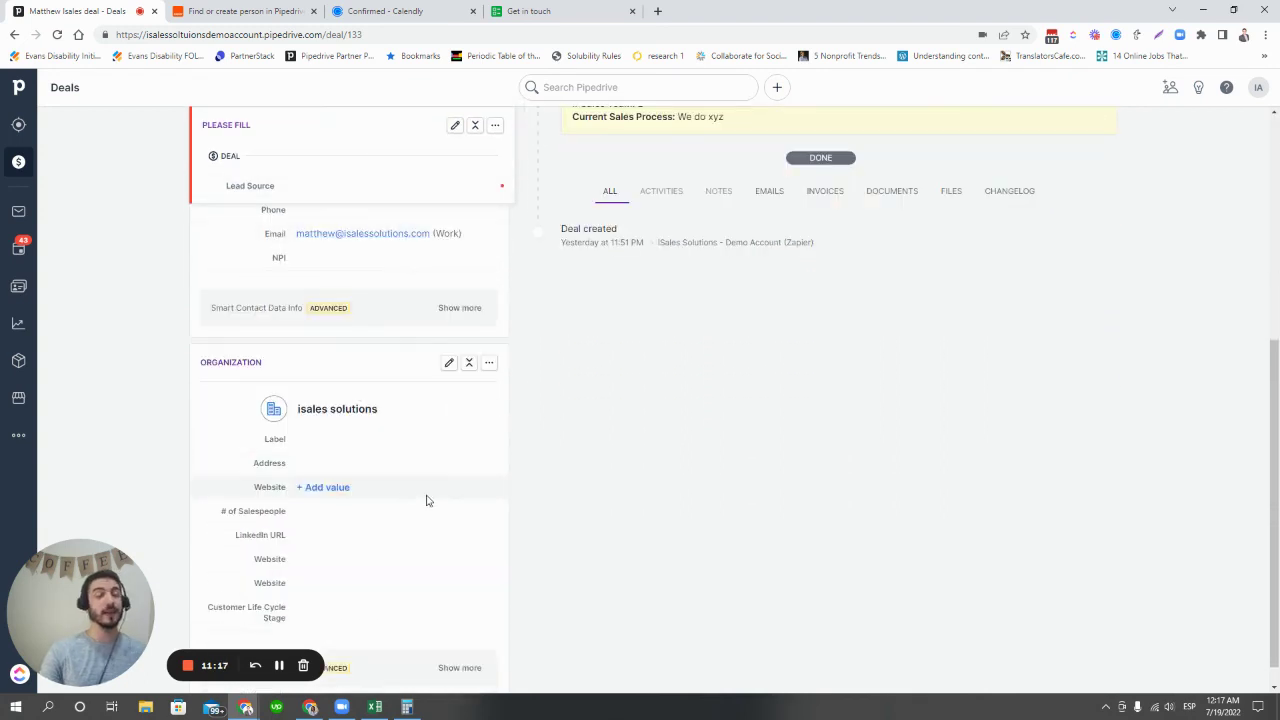
{"action": "scroll", "coordinate": [663, 537], "scroll_direction": "up", "scroll_amount": 3}
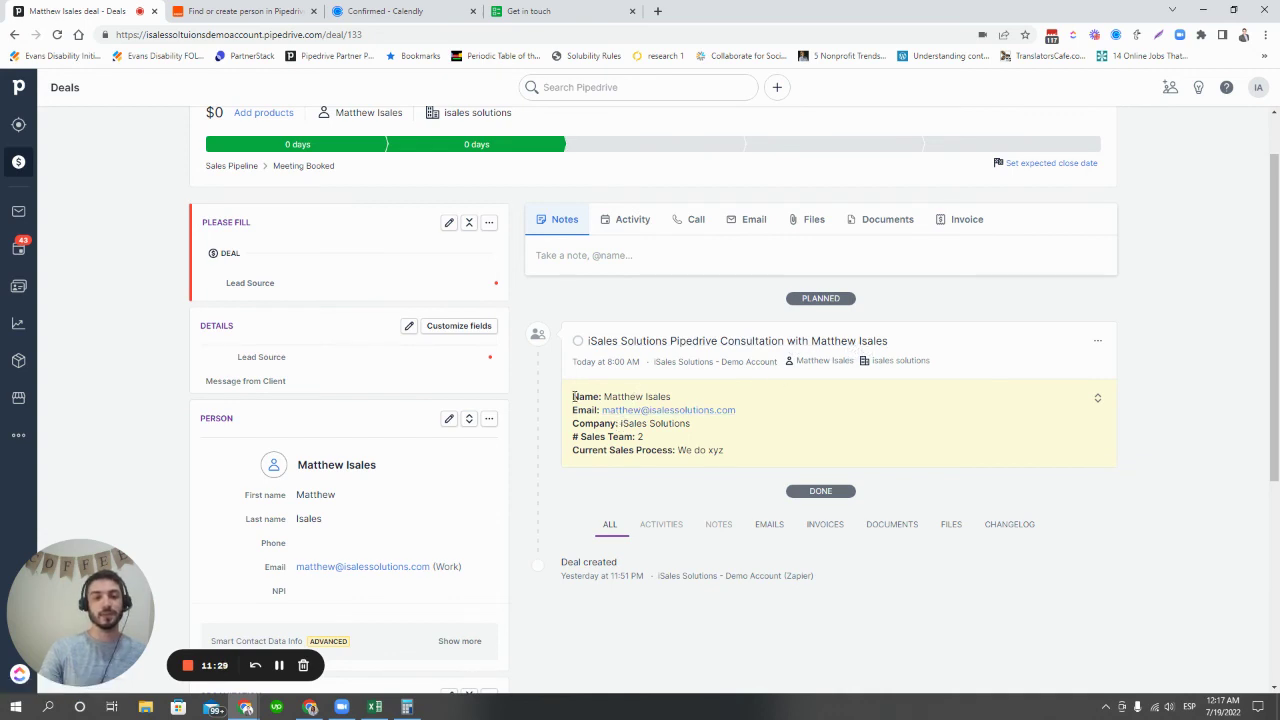
{"action": "left_click_drag", "start_coordinate": [574, 399], "coordinate": [757, 457]}
{"action": "left_click", "coordinate": [752, 460]}
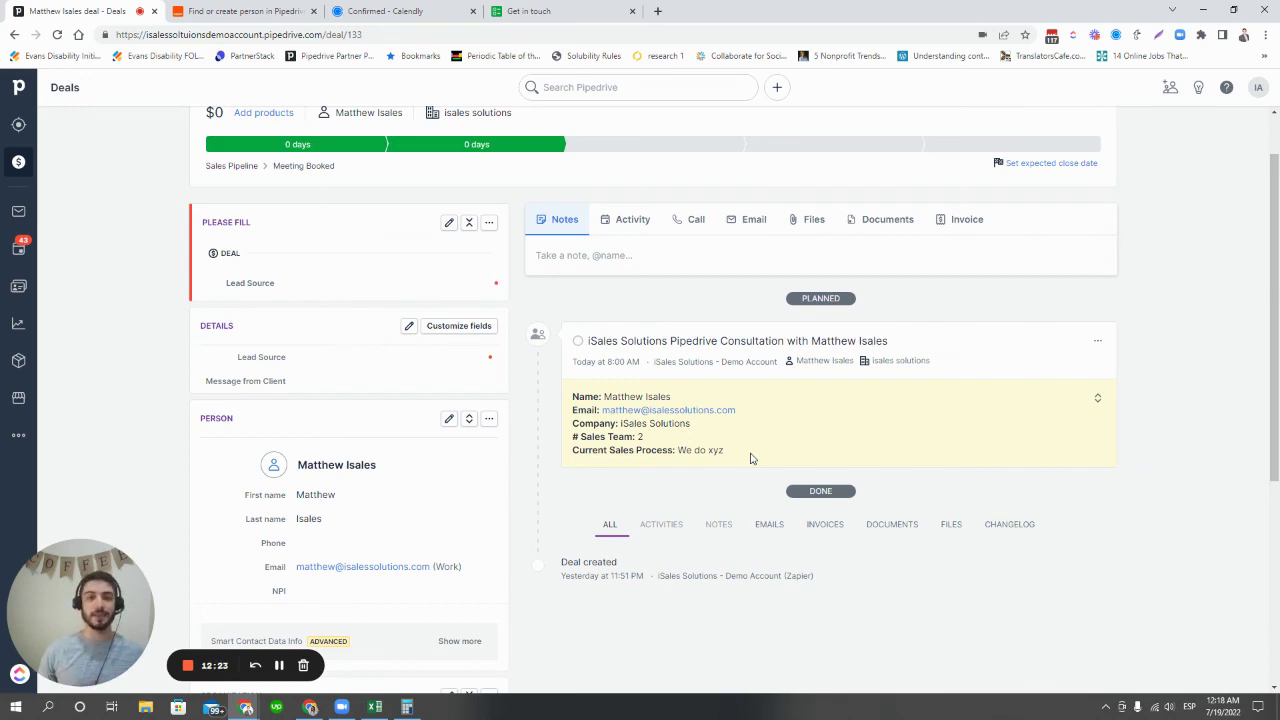
- Go back to the Sales Pipeline board via the Deals icon in the sidebar
{"action": "left_click", "coordinate": [18, 166]}
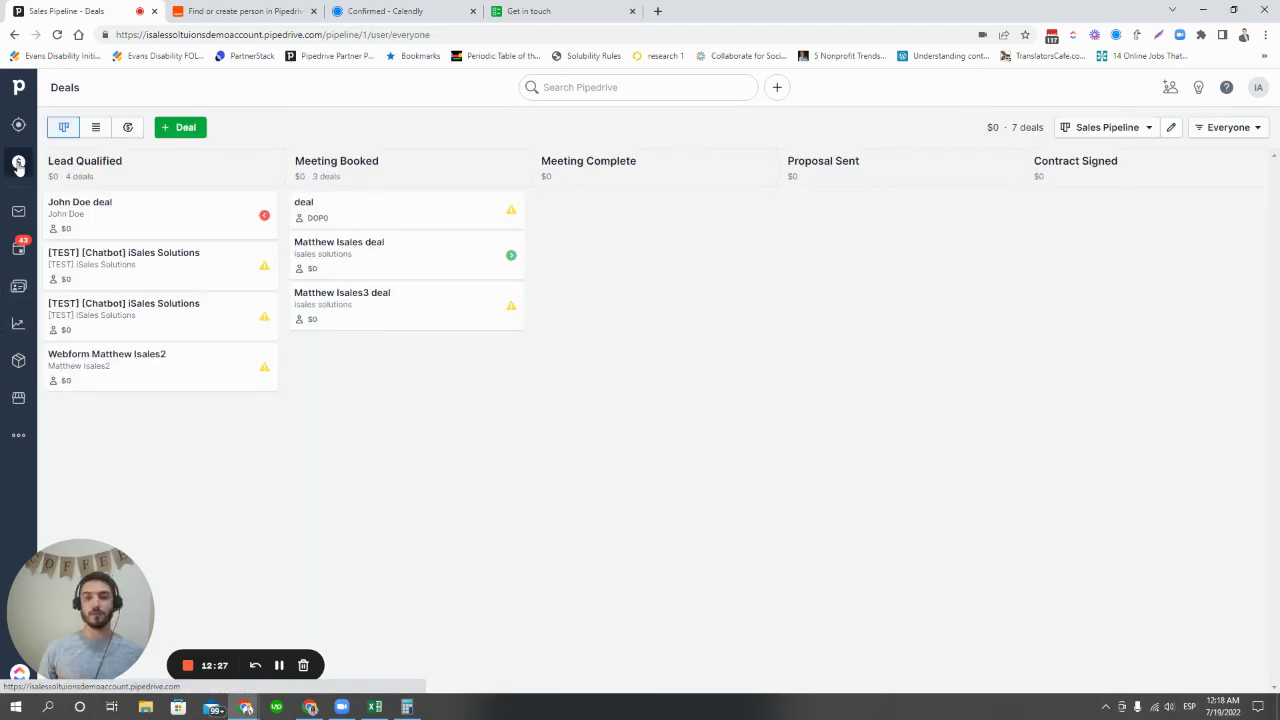